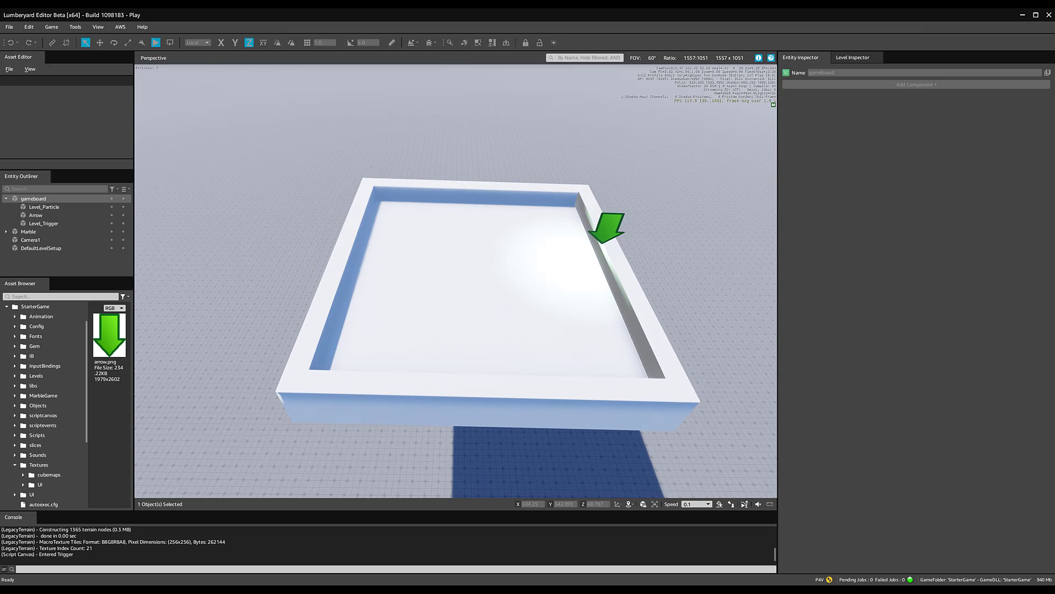
# Step: Exit game play mode and examine the game board with its marble and arrow from several angles
pyautogui.press('Escape')
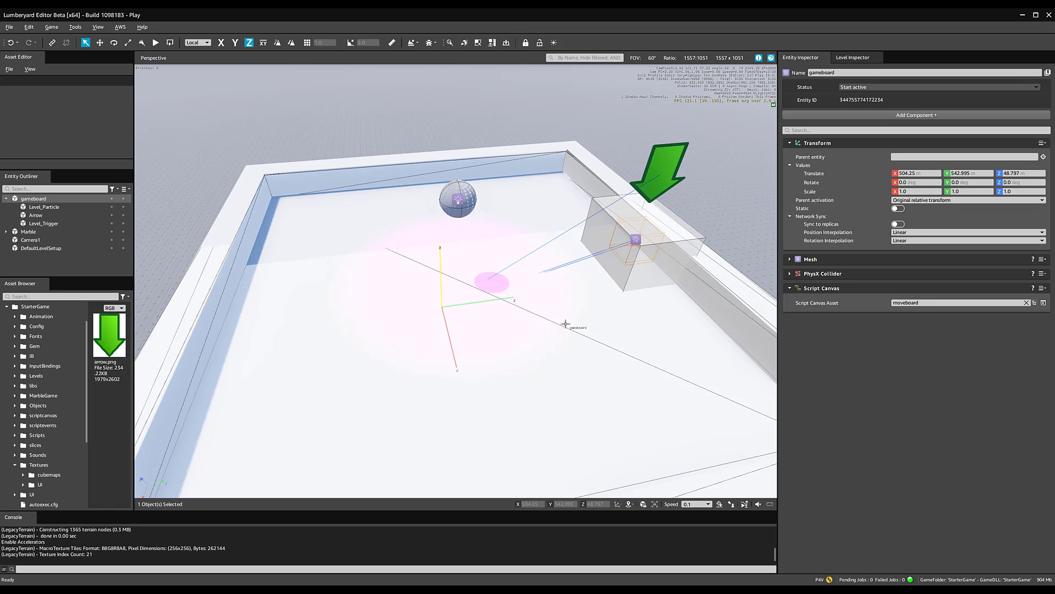
pyautogui.scroll(-5, 538, 301)
pyautogui.keyDown('alt'); pyautogui.moveTo(537, 301); pyautogui.dragTo(451, 336, button='middle'); pyautogui.keyUp('alt')
pyautogui.scroll(6, 519, 149)
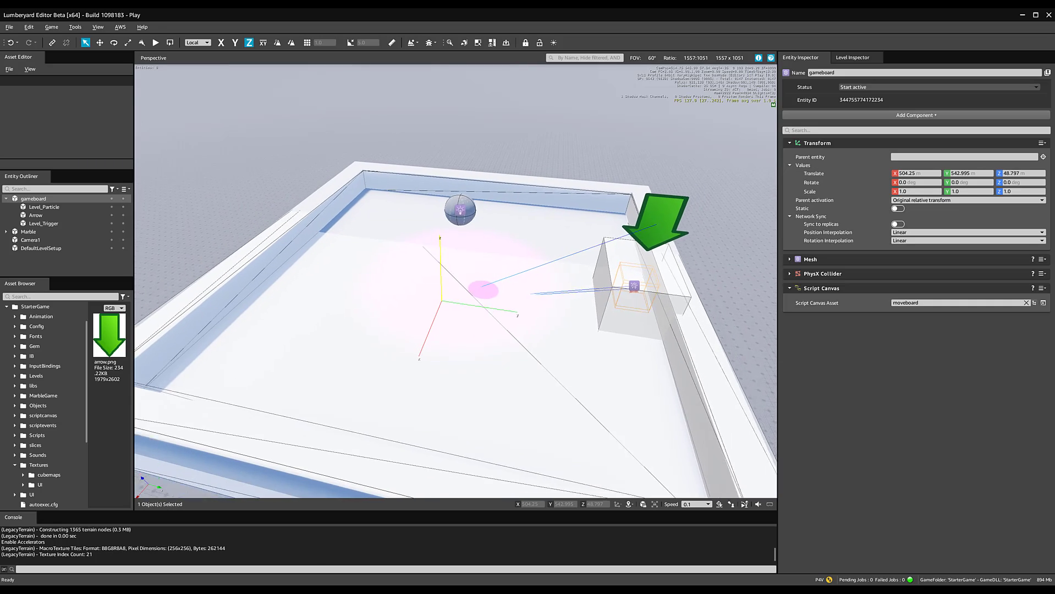
pyautogui.keyDown('alt'); pyautogui.moveTo(450, 212); pyautogui.dragTo(457, 212, button='middle'); pyautogui.keyUp('alt')
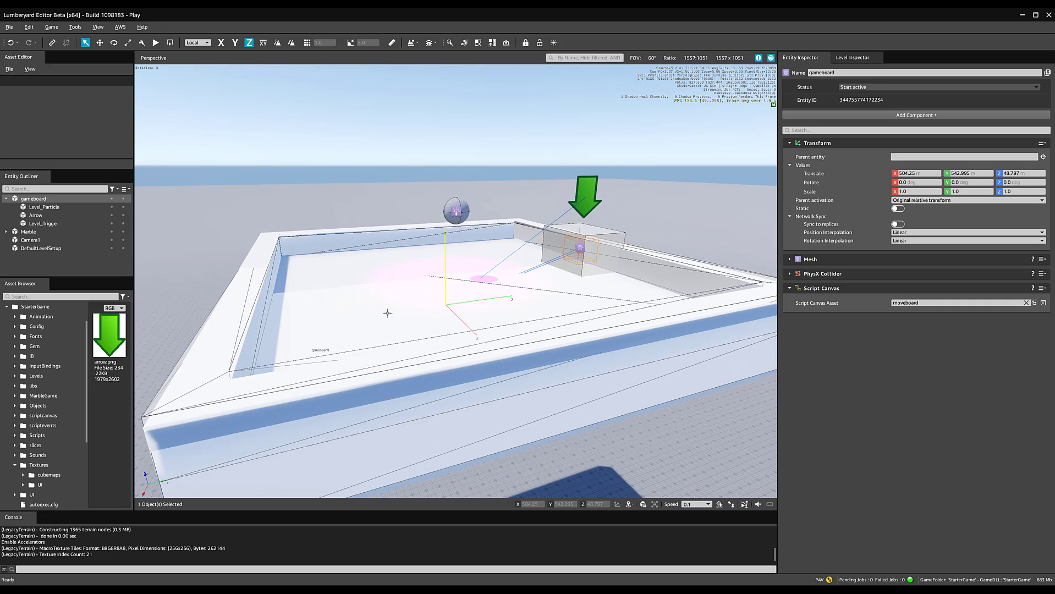
pyautogui.keyDown('alt'); pyautogui.moveTo(407, 297); pyautogui.dragTo(419, 281, button='middle'); pyautogui.keyUp('alt')
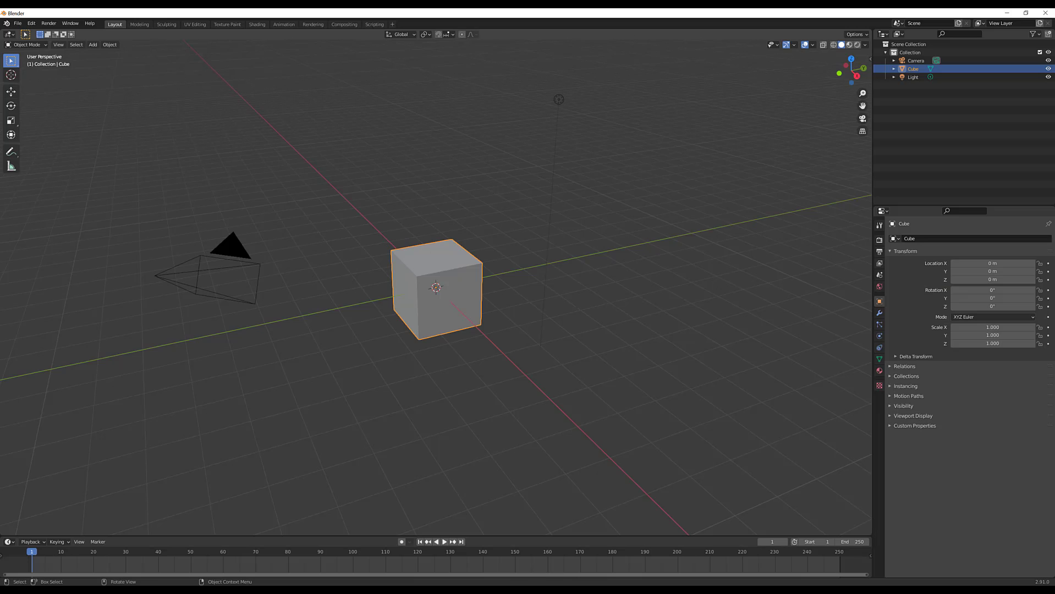
# Step: Switch to Lumberyard Editor and select Gameboard.fbx in the MarbleGame project's Environment folder
pyautogui.moveTo(90, 590)
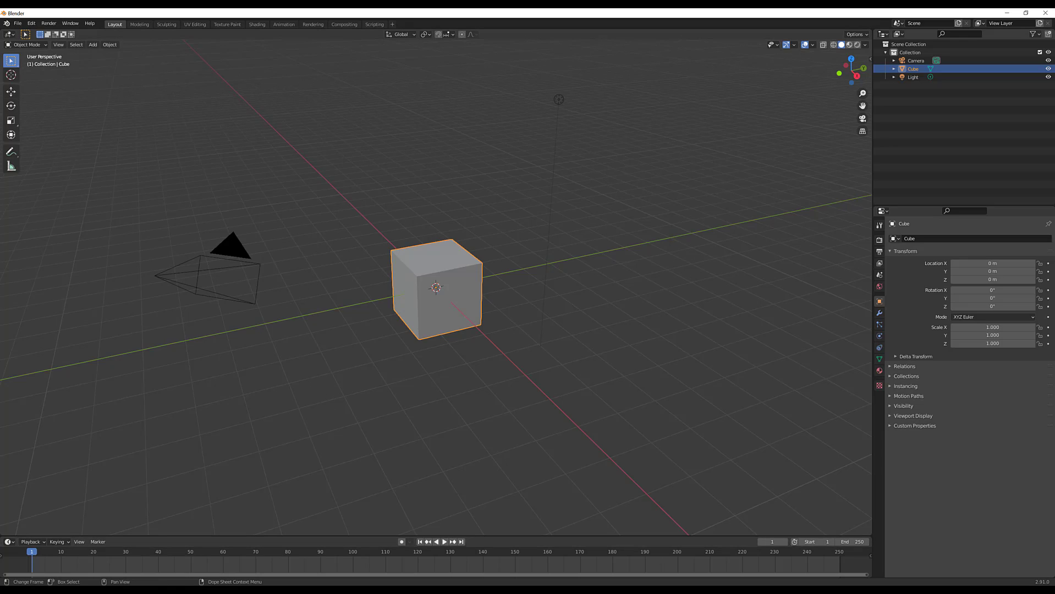
pyautogui.click(152, 592)
pyautogui.click(129, 553)
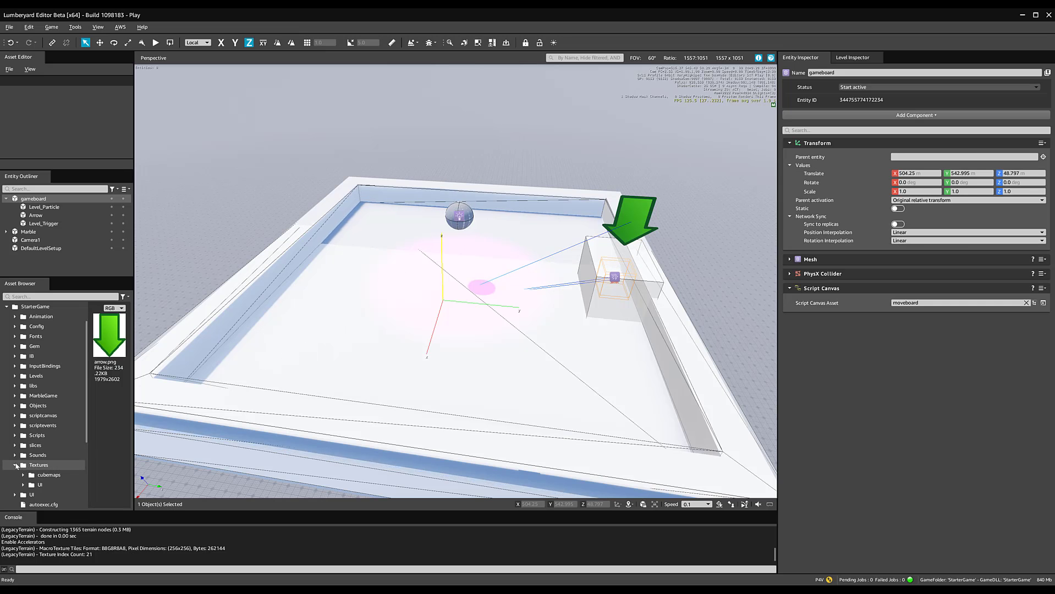
pyautogui.click(16, 466)
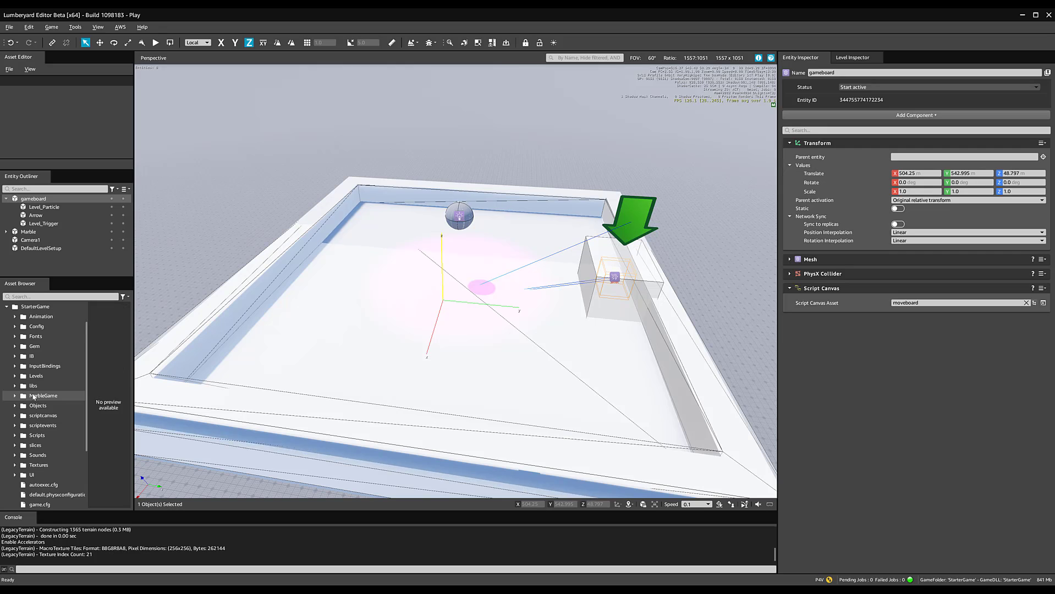
pyautogui.click(16, 396)
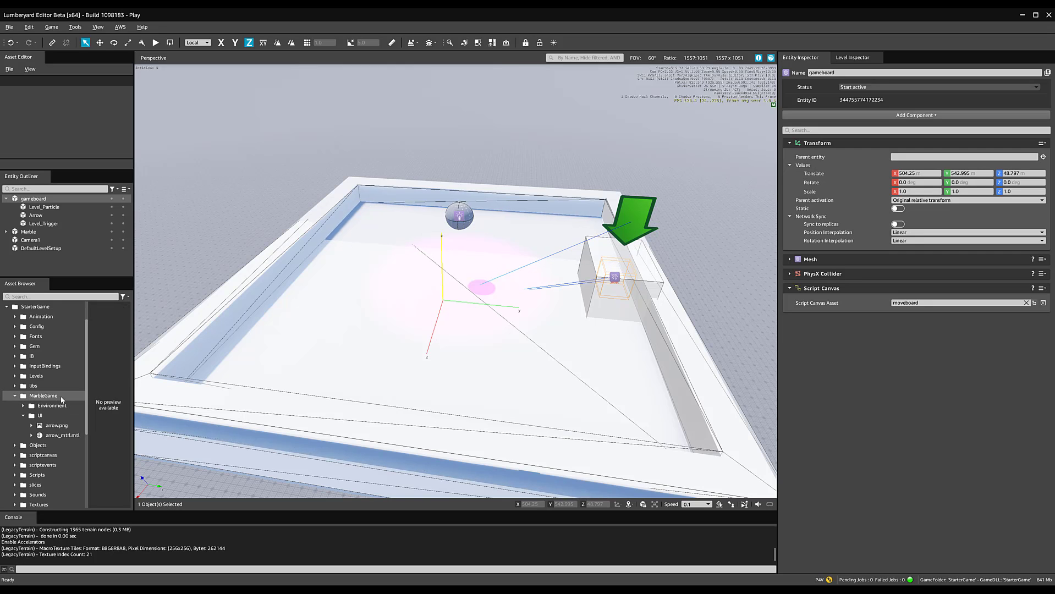
pyautogui.click(23, 416)
pyautogui.click(23, 406)
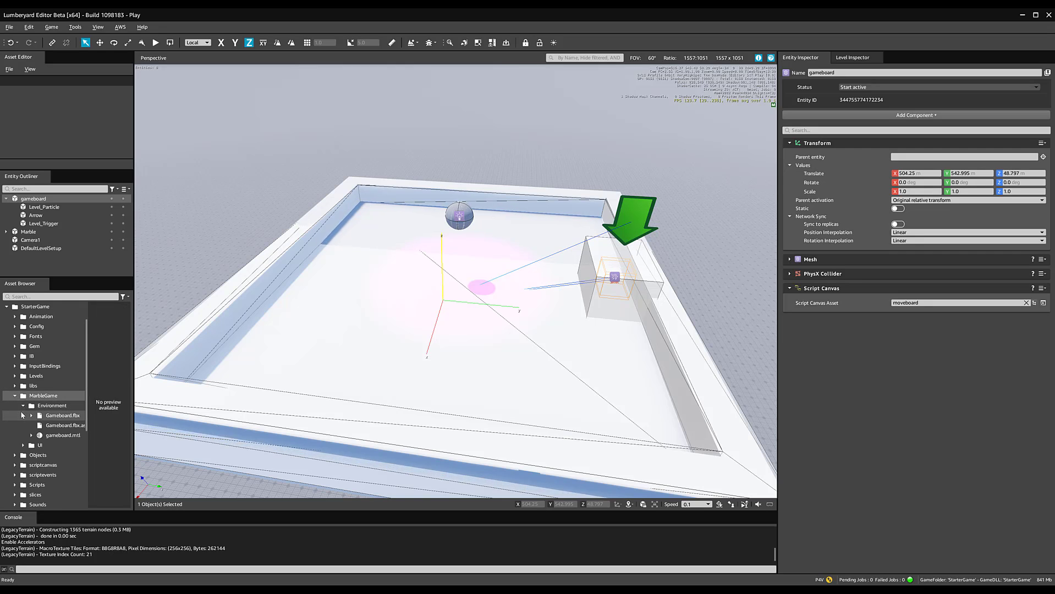
pyautogui.click(60, 417)
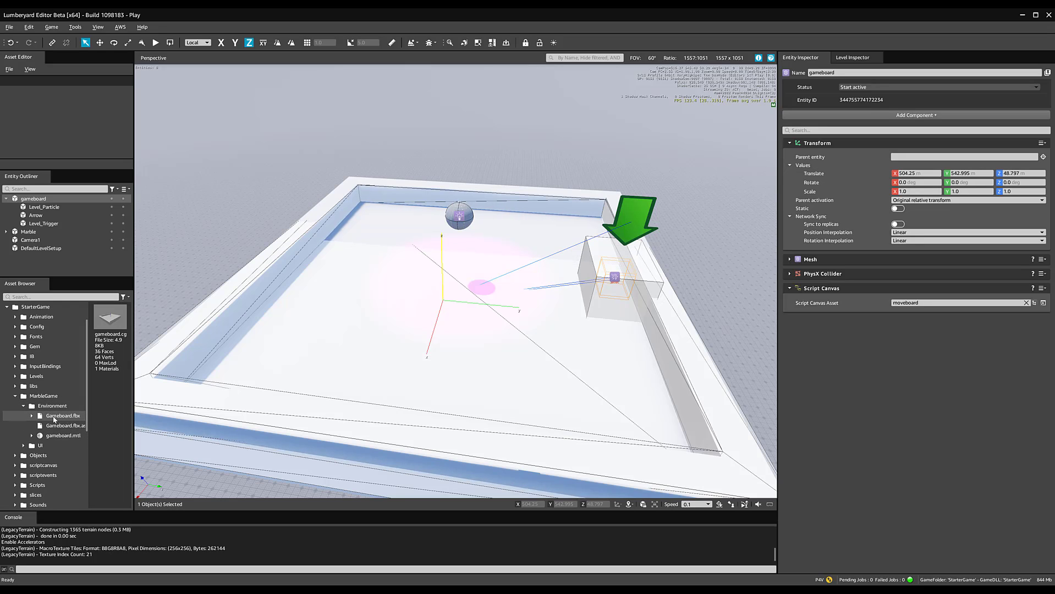
# Step: Show Gameboard.fbx in the file explorer and create a desktop shortcut to the MarbleGame folder under StarterGame
pyautogui.rightClick(54, 419)
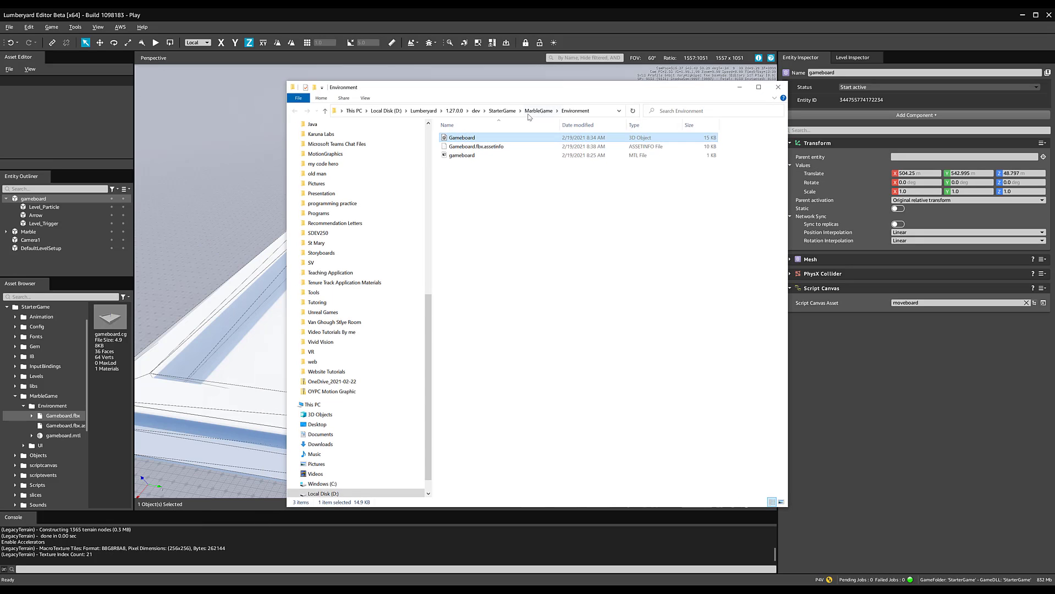
pyautogui.click(512, 111)
pyautogui.click(462, 208)
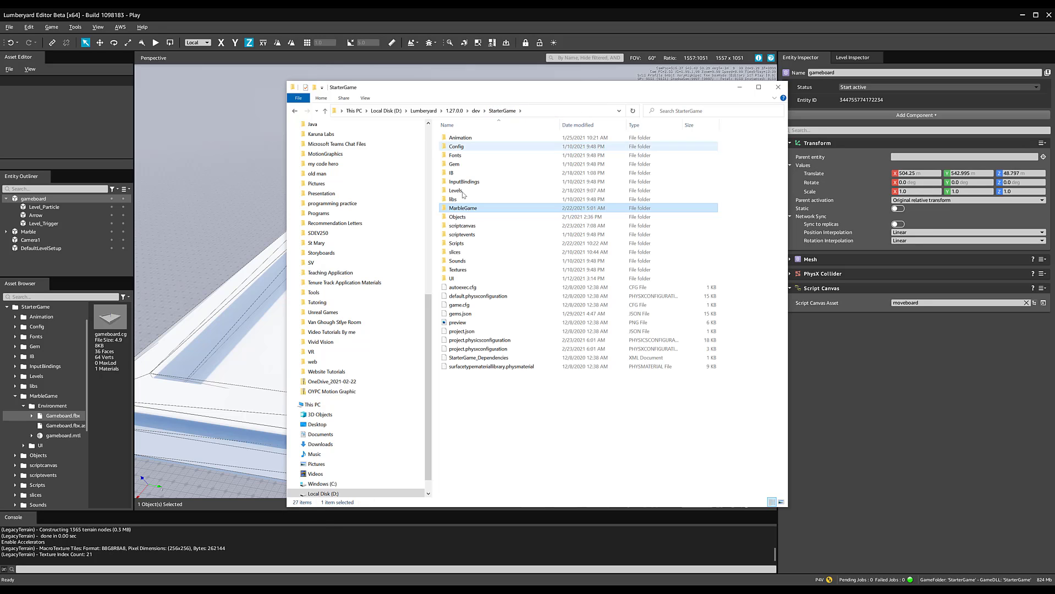
pyautogui.rightClick(459, 211)
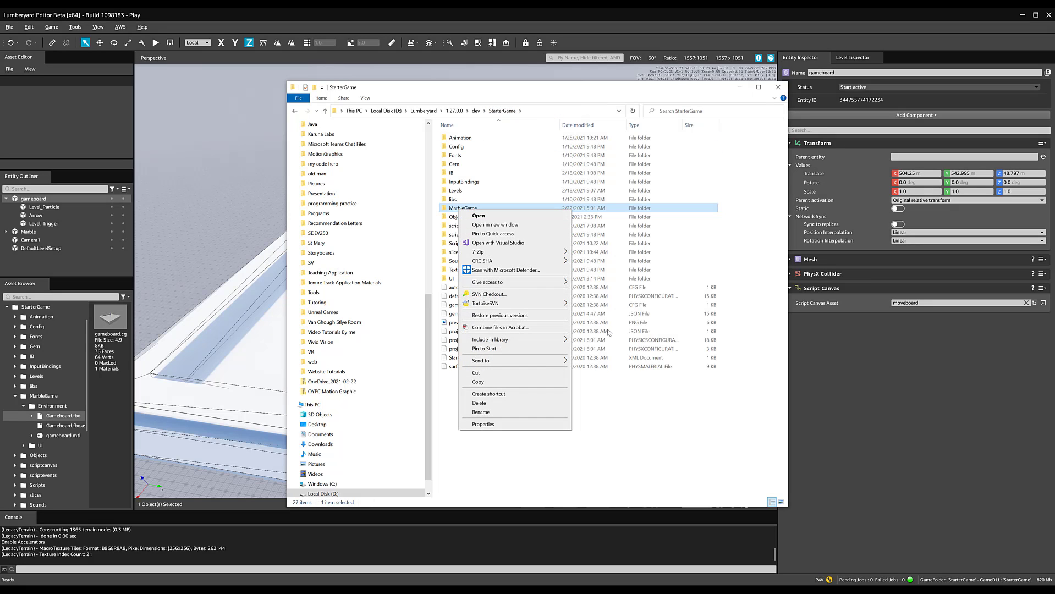
pyautogui.moveTo(539, 362)
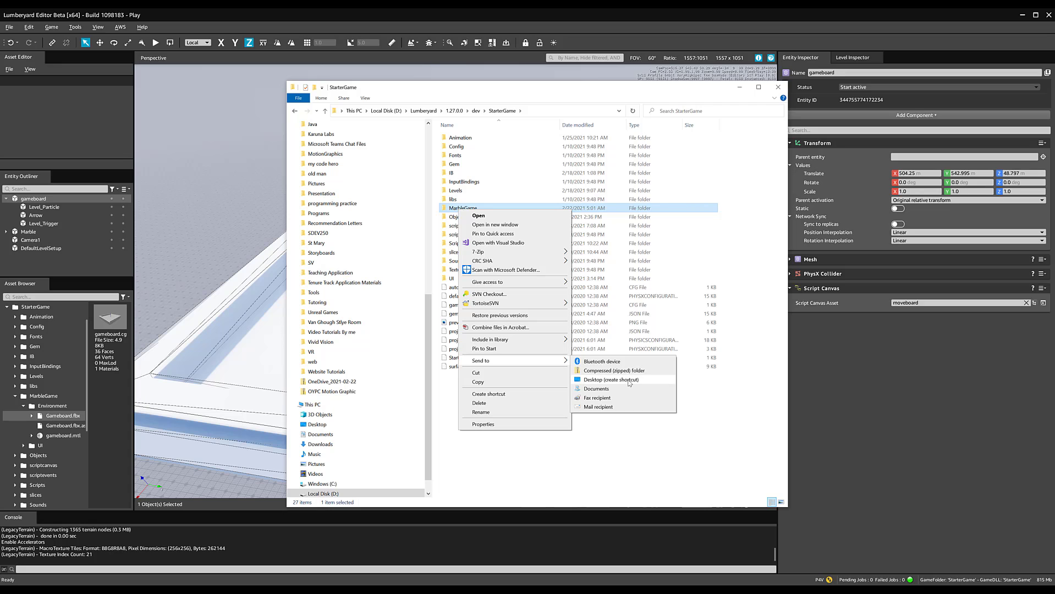
pyautogui.click(605, 379)
# Step: Delete the duplicate "MarbleGame - Shortcut (2)" from the Desktop folder
pyautogui.scroll(2, 333, 202)
pyautogui.scroll(2, 333, 202)
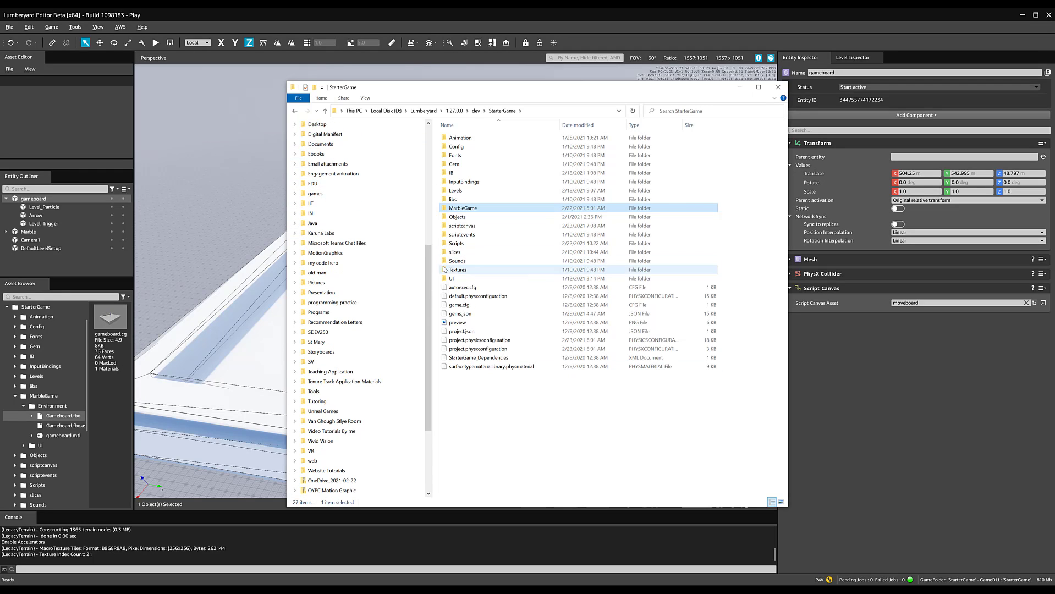
pyautogui.moveTo(428, 248); pyautogui.dragTo(424, 129)
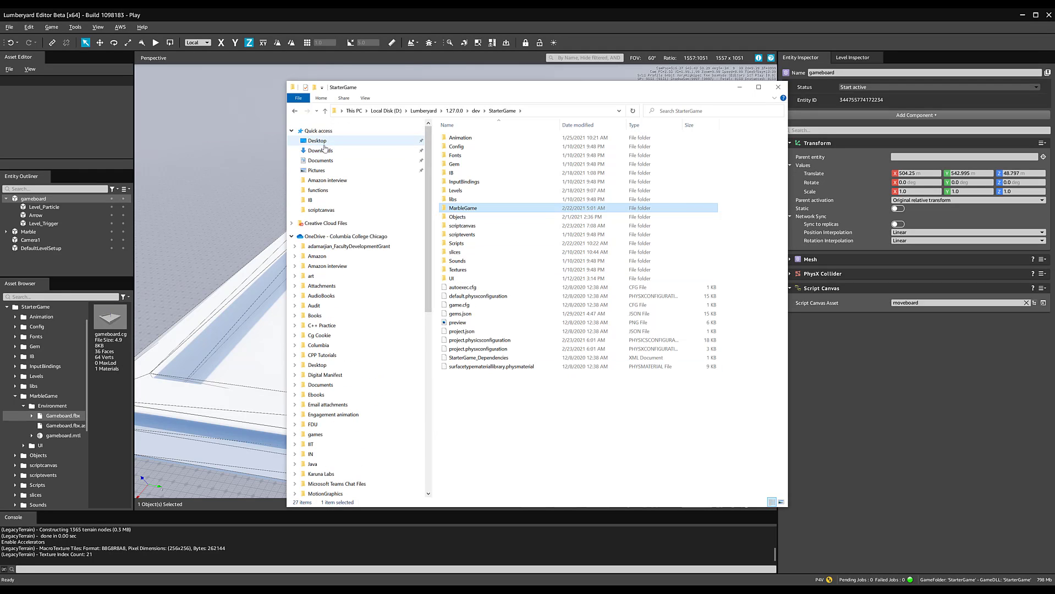
pyautogui.click(323, 145)
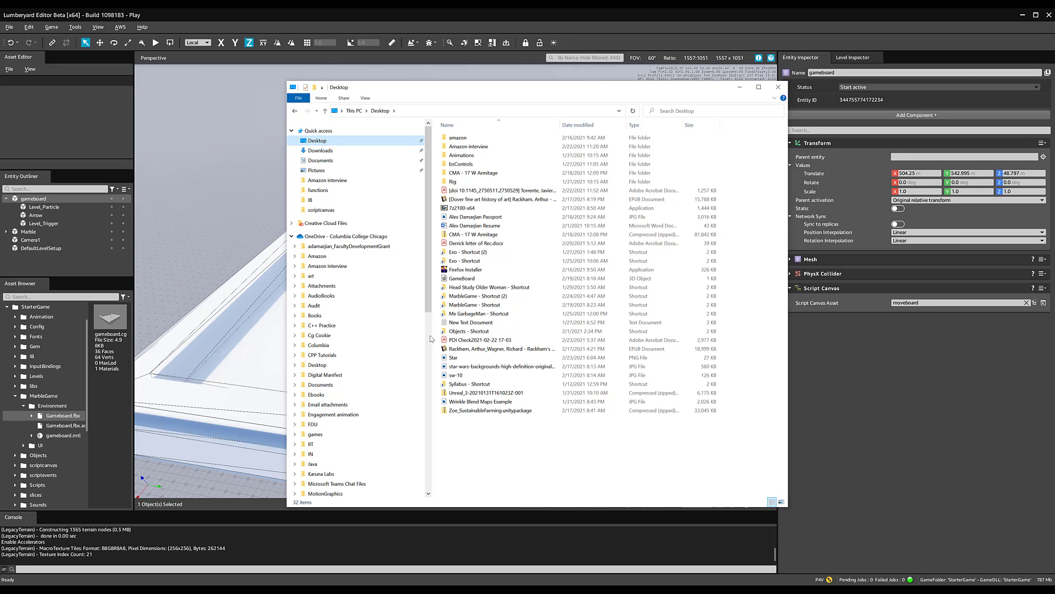
pyautogui.click(486, 297)
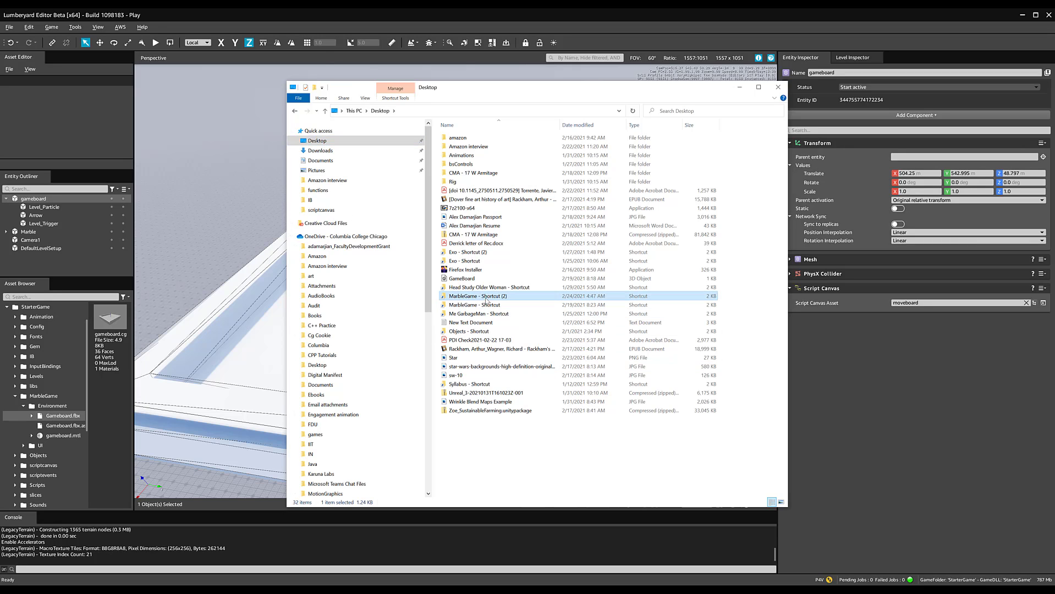
pyautogui.press('Delete')
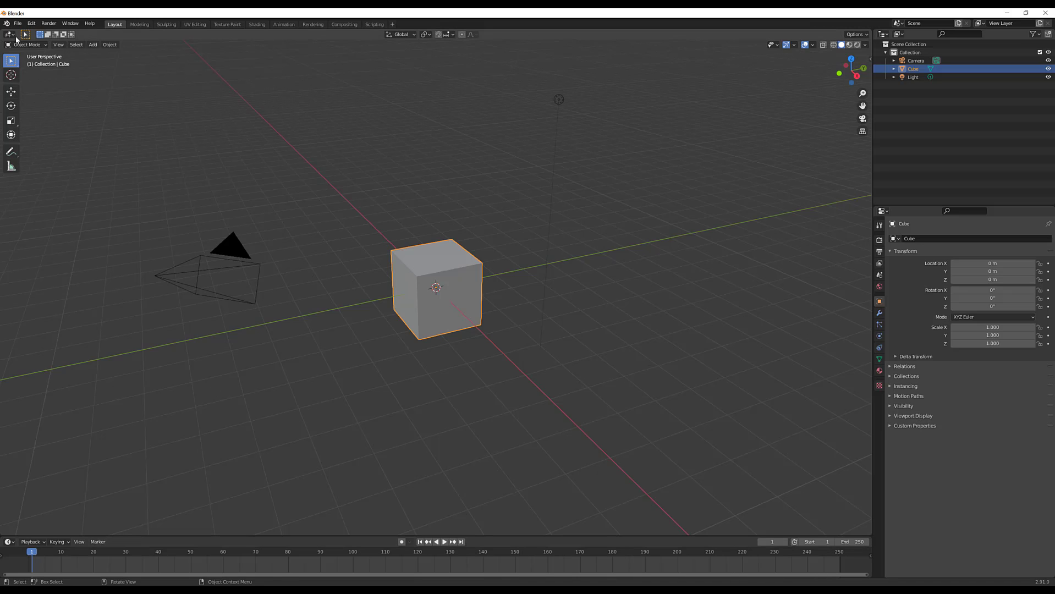
# Step: In Blender, import Gameboard.fbx as FBX from the Environment folder reached through the desktop's MarbleGame shortcut
pyautogui.click(18, 26)
pyautogui.moveTo(56, 139)
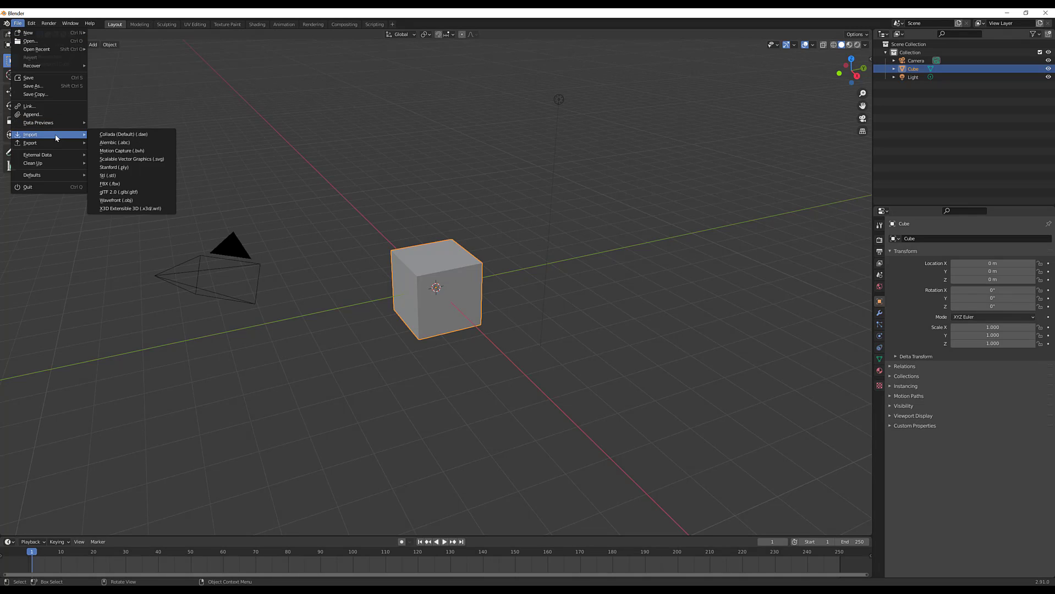
pyautogui.click(160, 184)
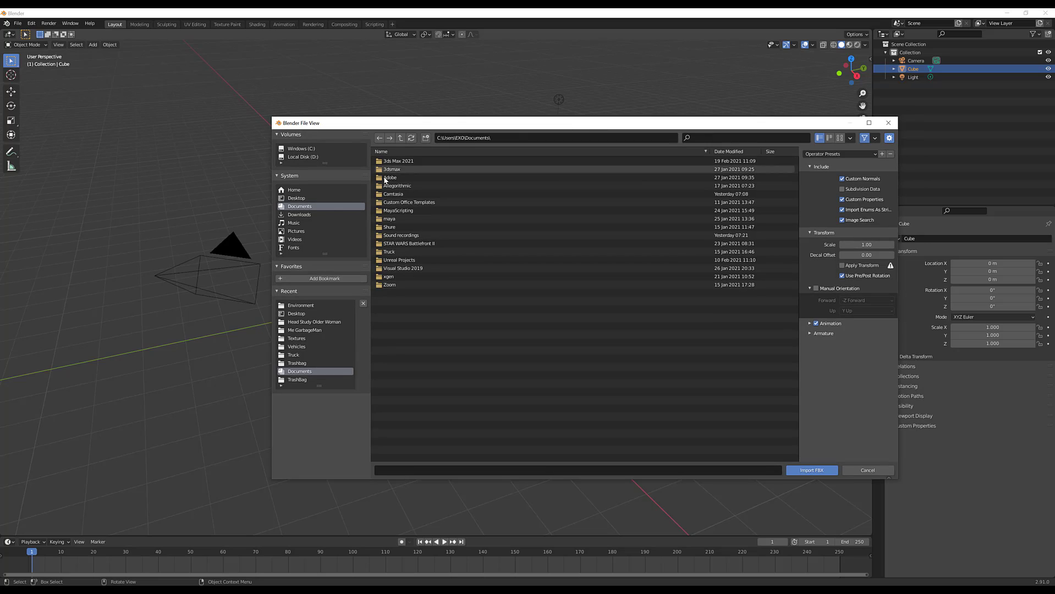
pyautogui.click(296, 198)
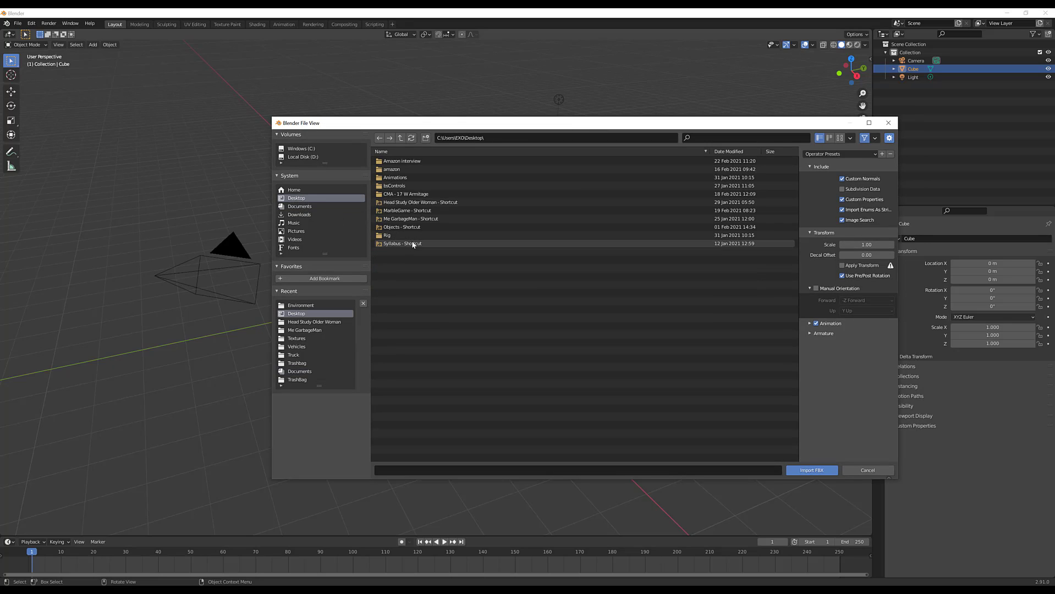
pyautogui.click(407, 211)
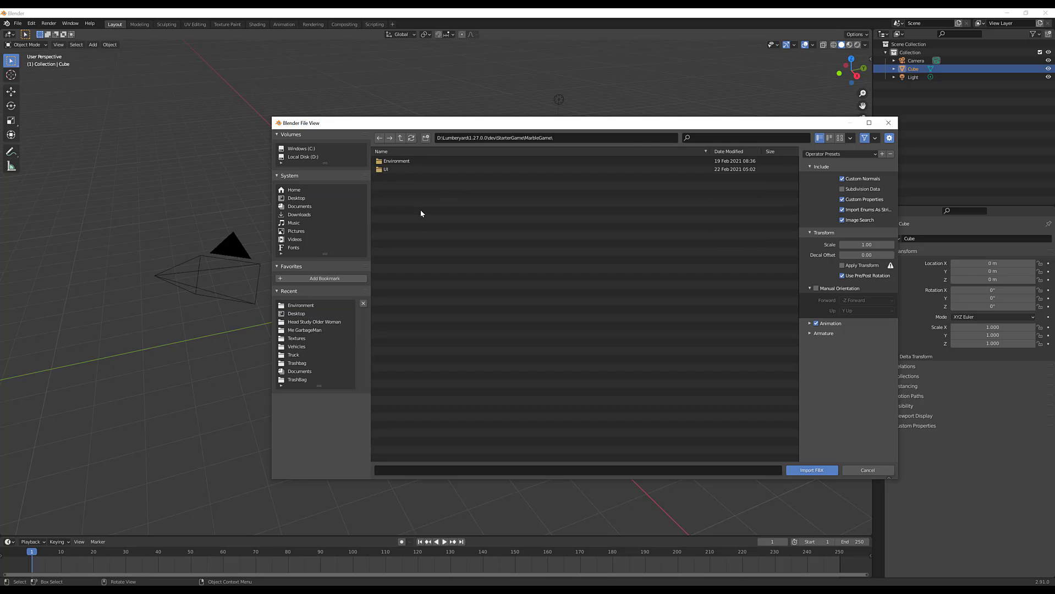
pyautogui.doubleClick(400, 160)
pyautogui.click(402, 161)
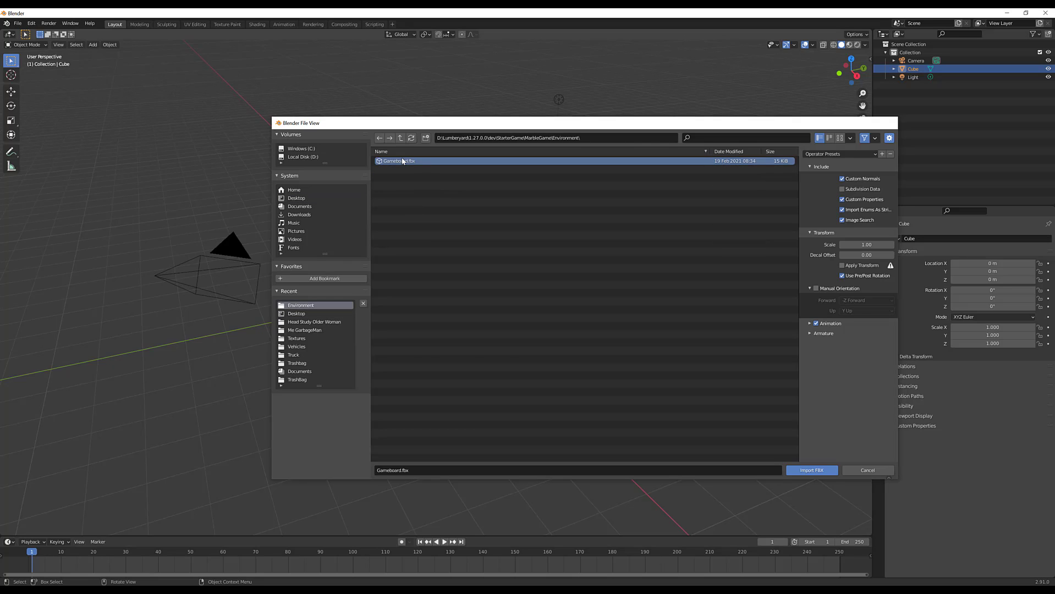
pyautogui.doubleClick(402, 161)
# Step: Move the default cube straight up along Z by about 1.97 m so it sits above the game board floor
pyautogui.click(434, 260)
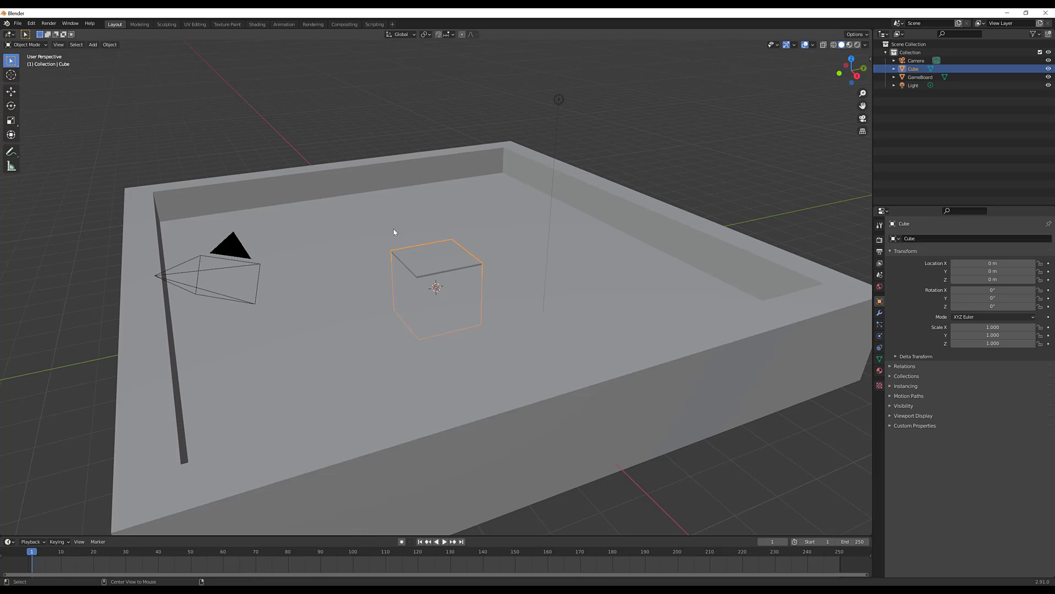
pyautogui.moveTo(422, 209); pyautogui.dragTo(526, 232, button='middle')
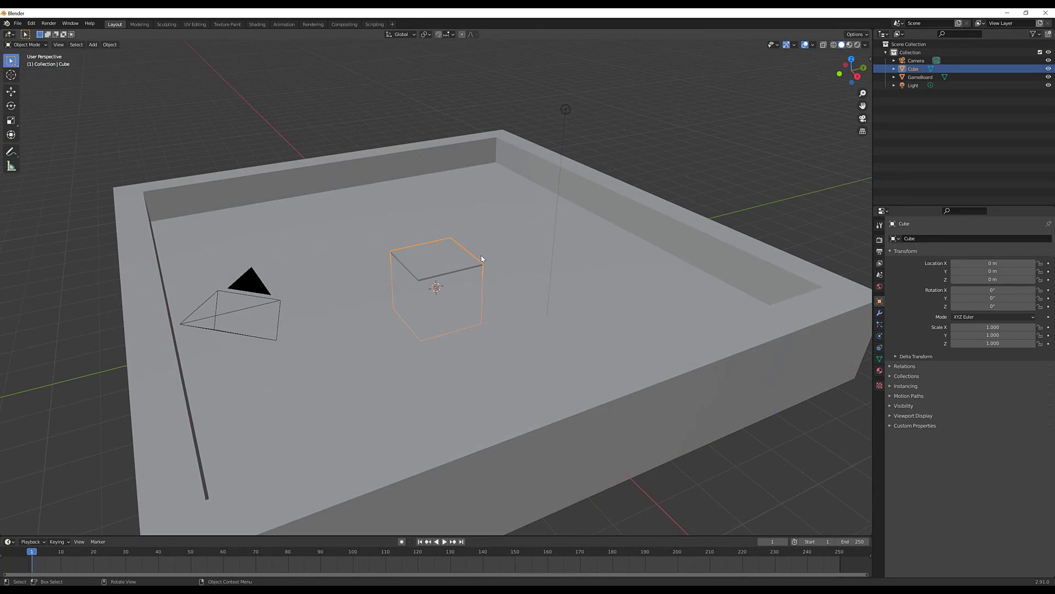
pyautogui.press('g')
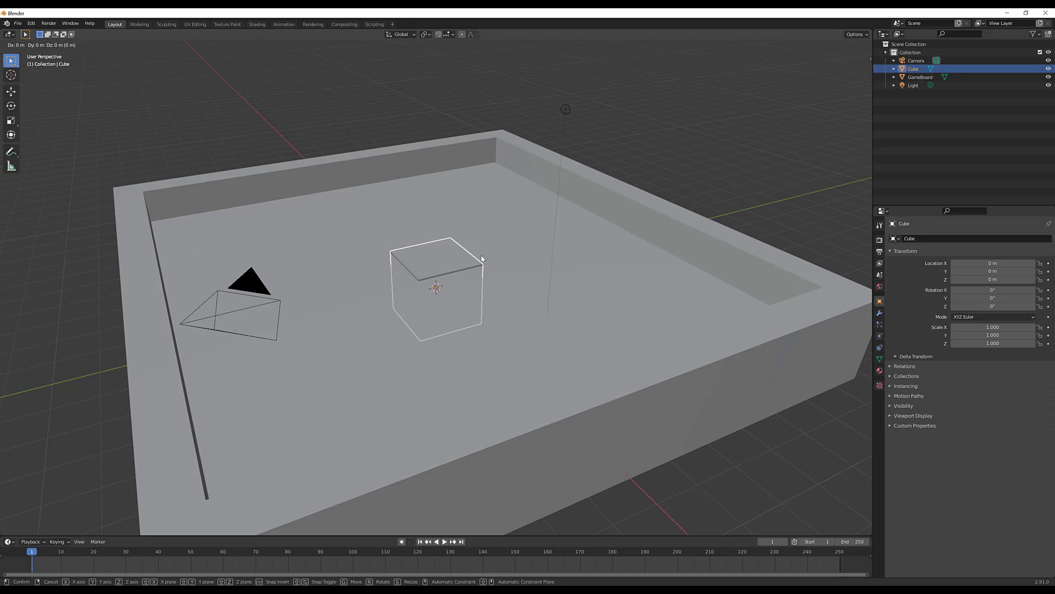
pyautogui.press('z')
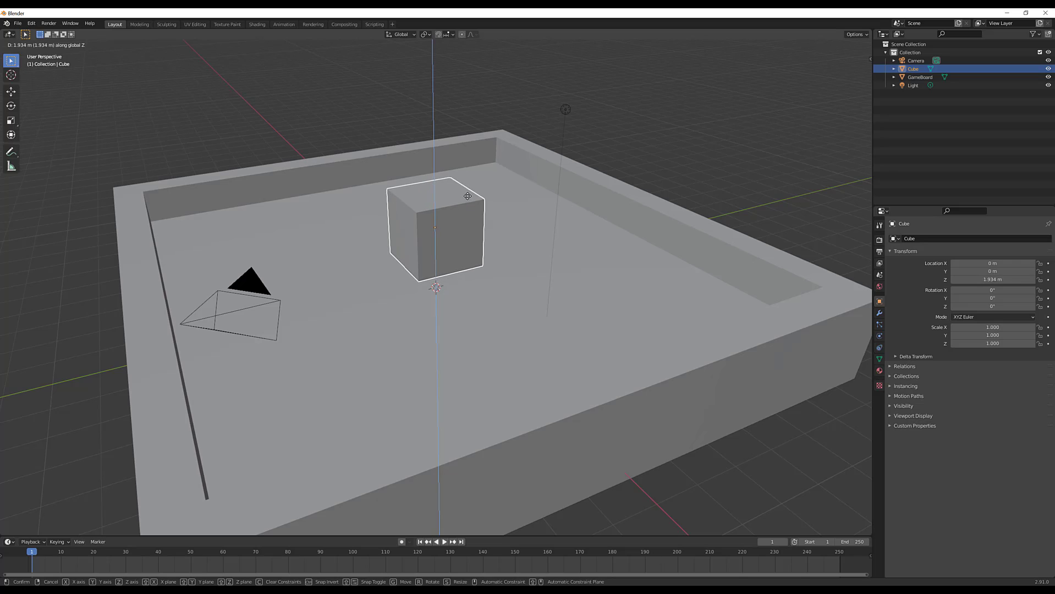
pyautogui.click(466, 195)
# Step: Delete the default light and camera from the scene
pyautogui.moveTo(709, 180); pyautogui.dragTo(507, 82, button='middle')
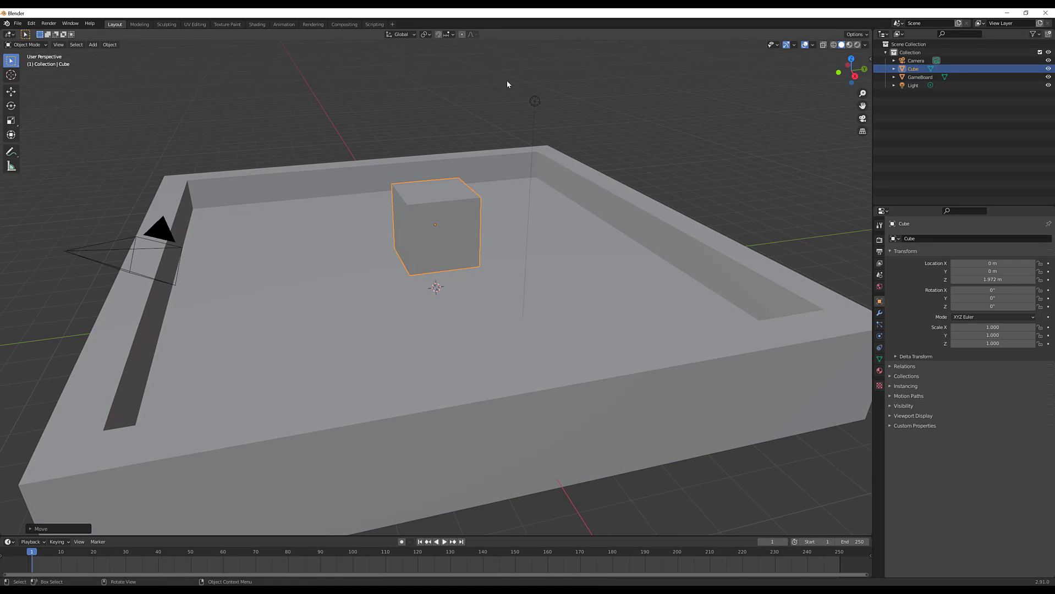
pyautogui.click(535, 101)
pyautogui.press('Delete')
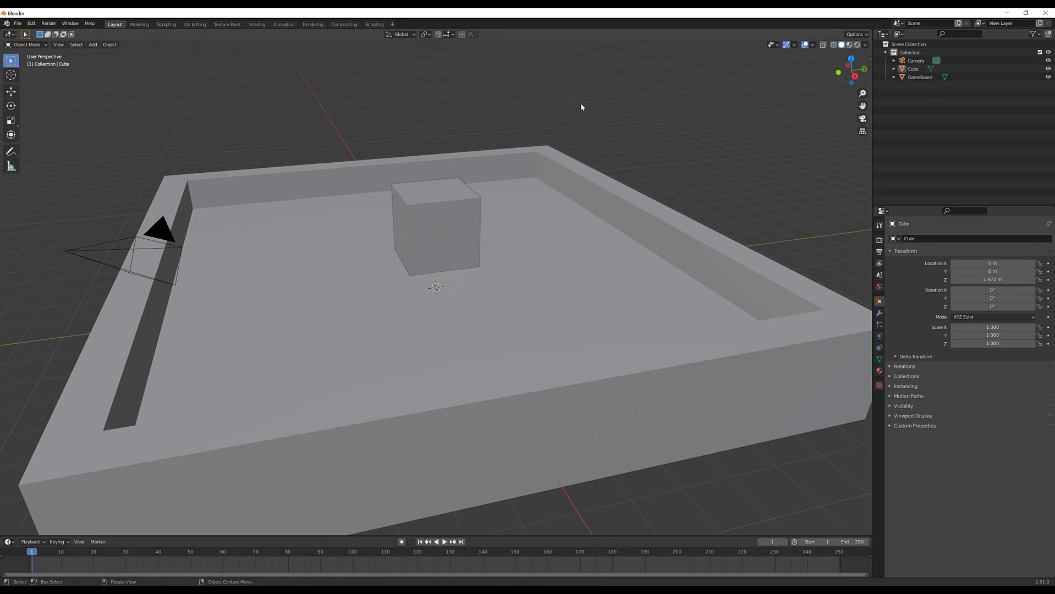
pyautogui.click(916, 60)
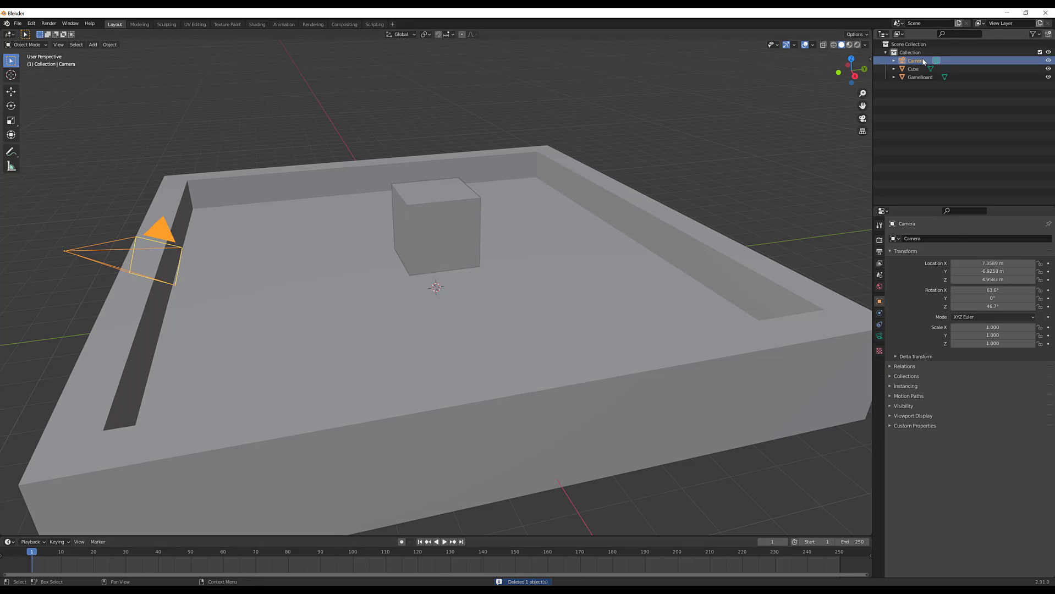
pyautogui.press('Delete')
# Step: Rename the cube object as Marble
pyautogui.click(455, 187)
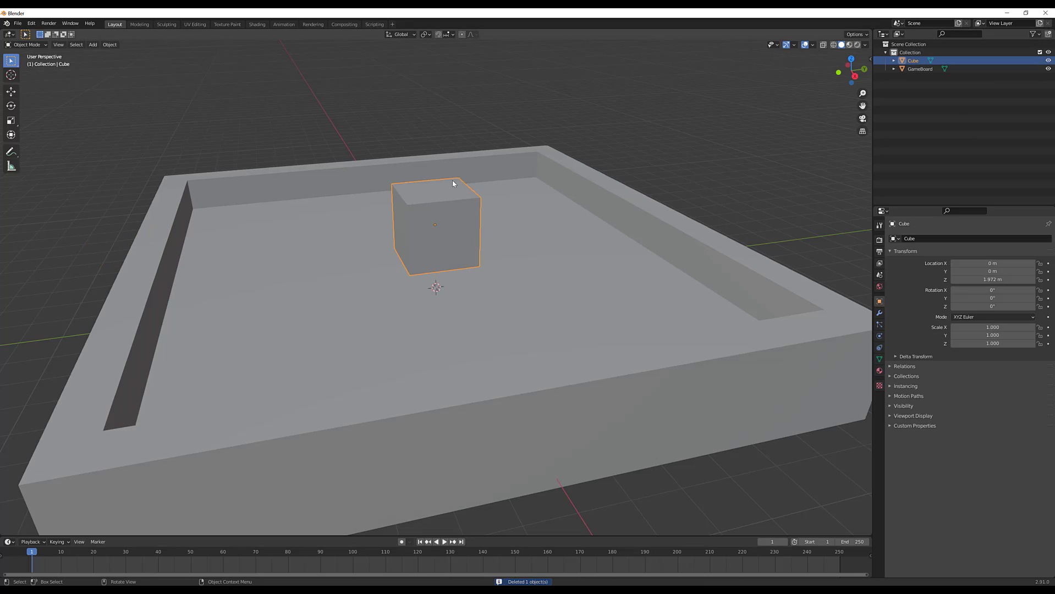
pyautogui.doubleClick(917, 60)
pyautogui.write('Mar')
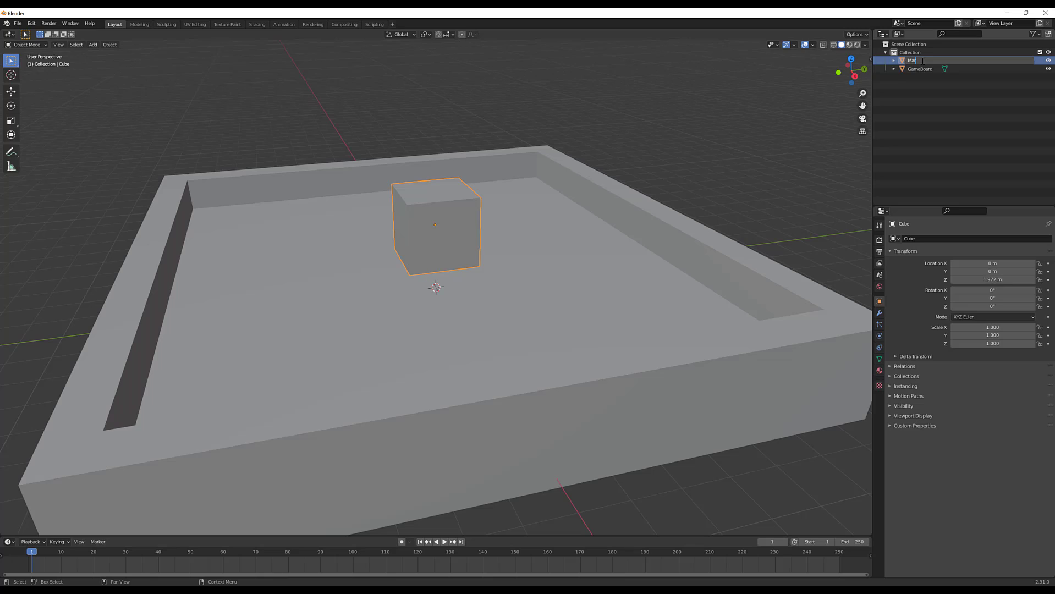
pyautogui.write('ble')
pyautogui.press('Return')
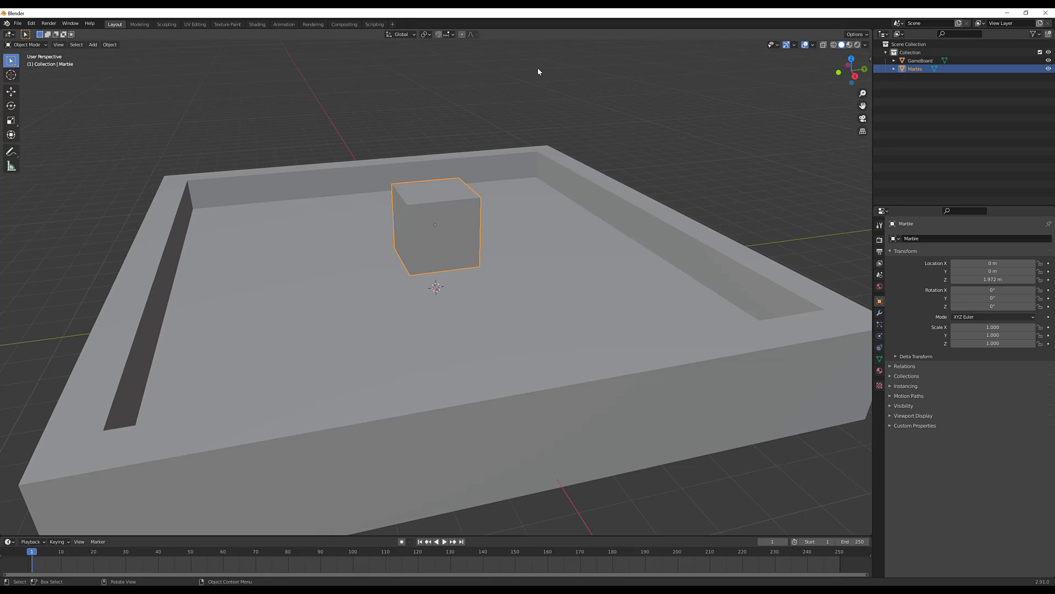
pyautogui.moveTo(367, 248)
pyautogui.mouseDown(button='middle')
pyautogui.moveTo(506, 245)
pyautogui.moveTo(371, 249)
pyautogui.mouseUp(button='middle')
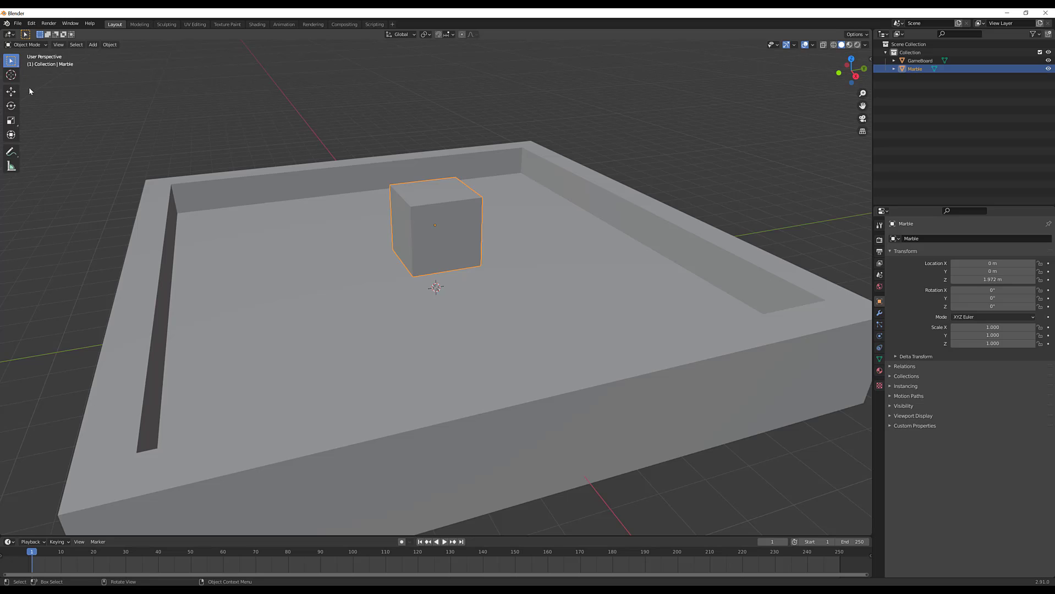
# Step: Activate the Move tool and turn on the wireframe overlay for all geometry in the viewport
pyautogui.click(11, 91)
pyautogui.moveTo(274, 203)
pyautogui.mouseDown(button='middle')
pyautogui.moveTo(290, 219)
pyautogui.moveTo(263, 195)
pyautogui.moveTo(269, 203)
pyautogui.mouseUp(button='middle')
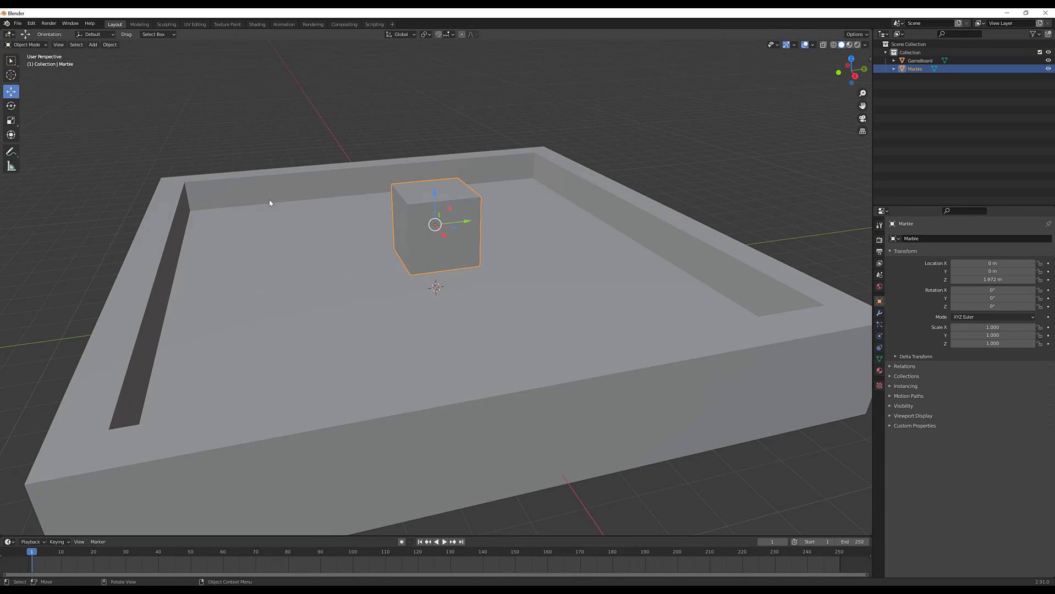
pyautogui.click(795, 45)
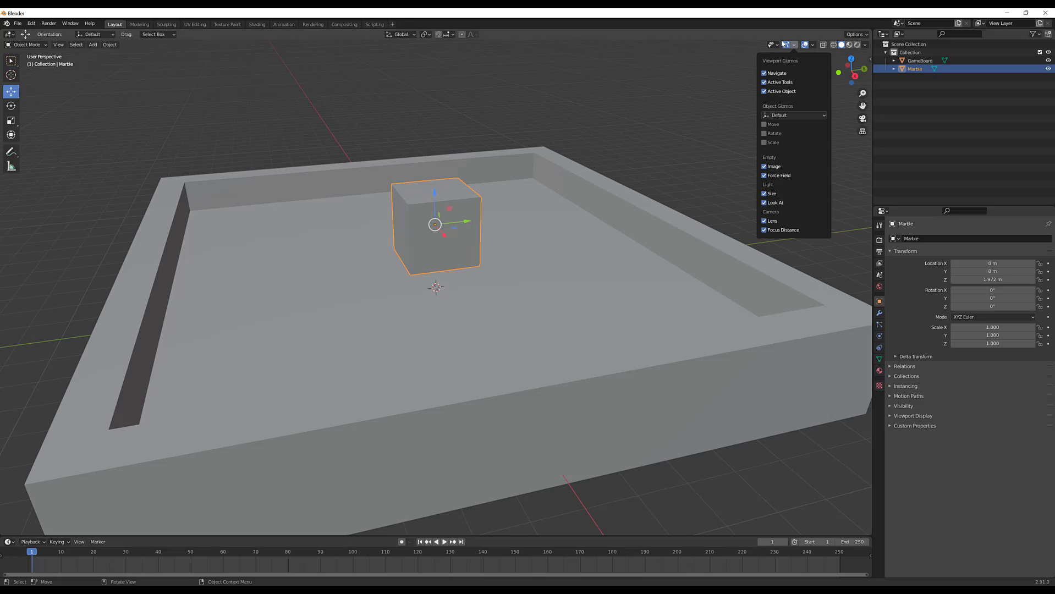
pyautogui.click(793, 46)
pyautogui.click(812, 46)
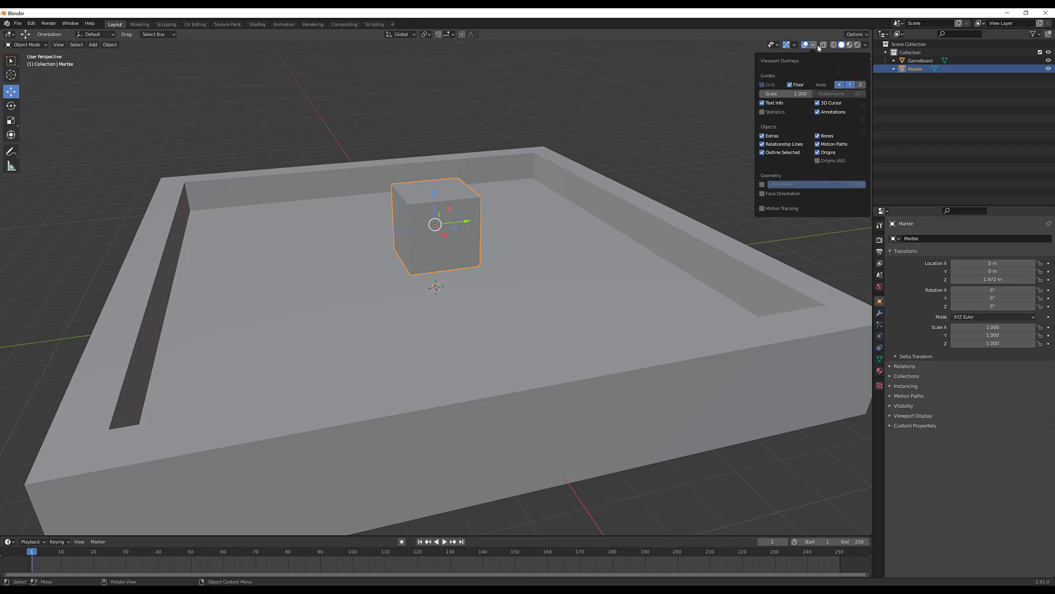
pyautogui.click(762, 184)
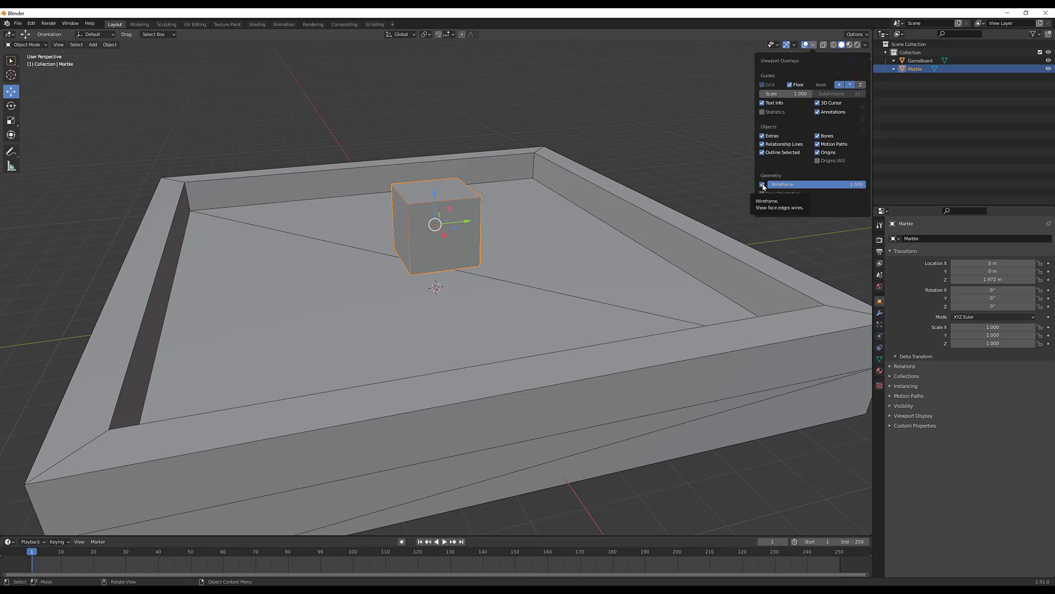
pyautogui.click(656, 119)
pyautogui.moveTo(656, 119); pyautogui.dragTo(532, 195, button='middle')
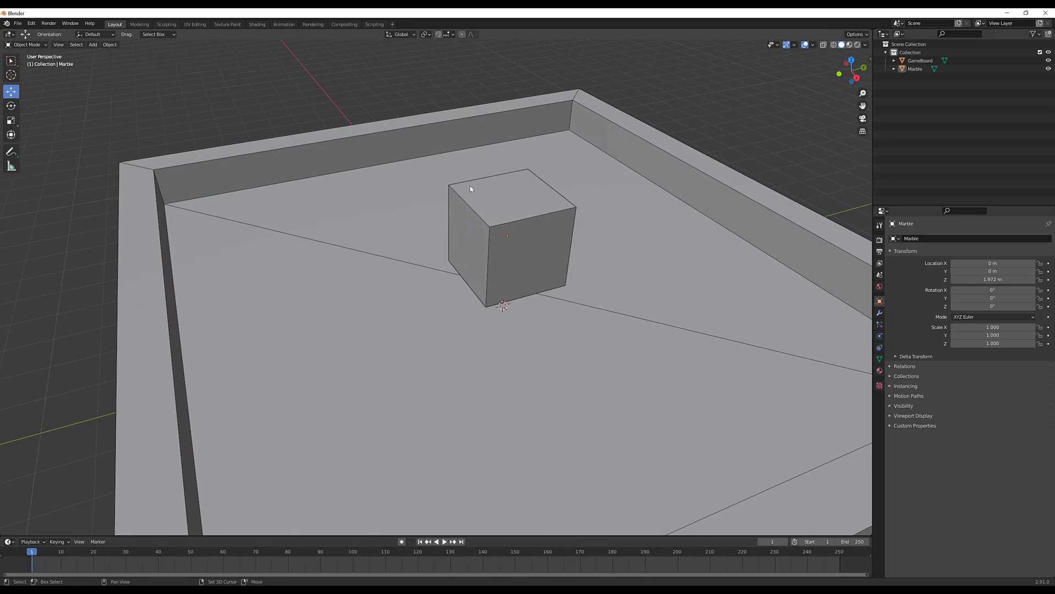
# Step: Add a UV sphere and move it beside the Marble cube to about Y -2.18 m and Z 2.27 m
pyautogui.hotkey('shift', 'a')
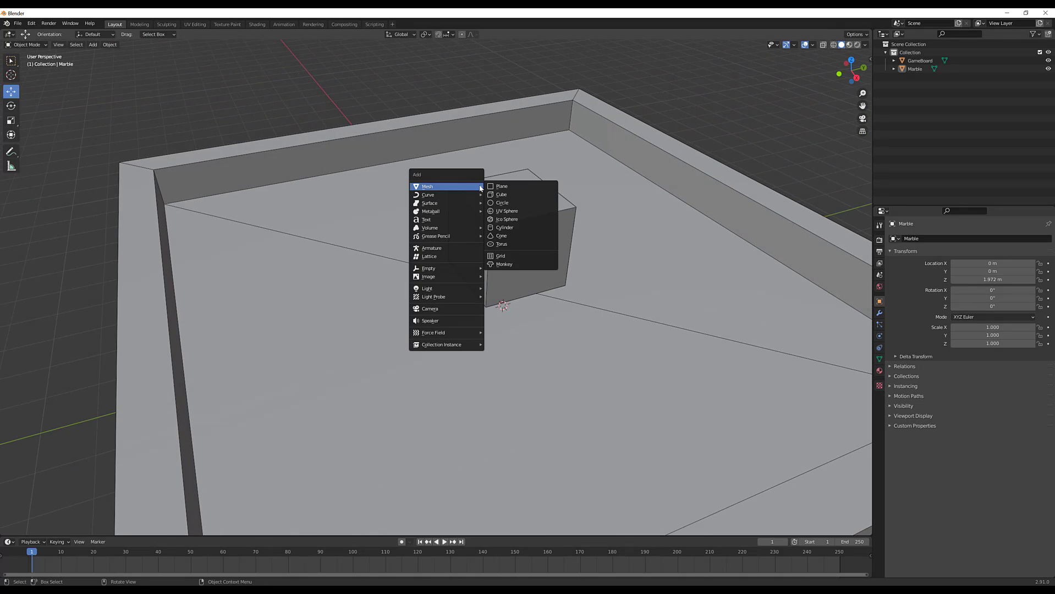
pyautogui.click(512, 211)
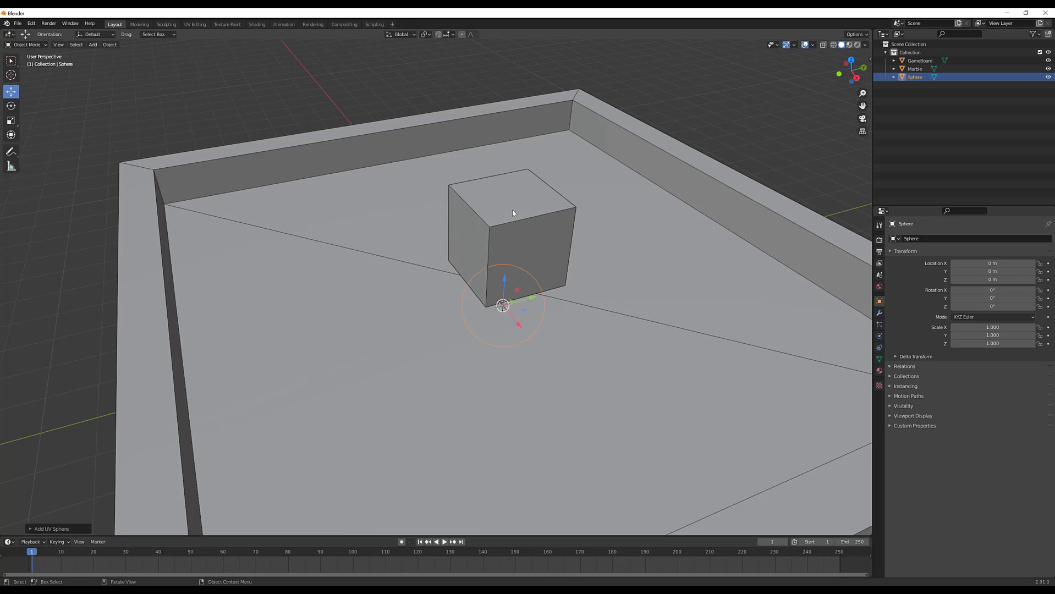
pyautogui.moveTo(507, 272); pyautogui.dragTo(448, 229)
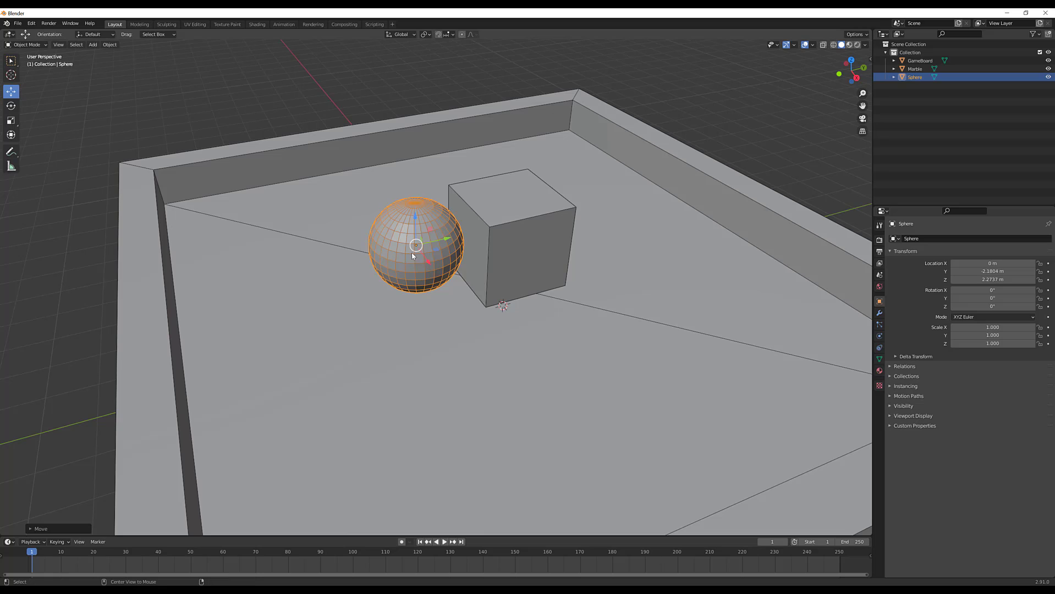
# Step: Examine how the UV sphere's faces and edges are laid out, from its pole and from the side
pyautogui.moveTo(411, 253); pyautogui.dragTo(408, 220, button='middle')
pyautogui.scroll(4, 409, 222)
pyautogui.keyDown('shift'); pyautogui.moveTo(452, 289); pyautogui.dragTo(416, 314, button='middle'); pyautogui.keyUp('shift')
pyautogui.scroll(2, 425, 326)
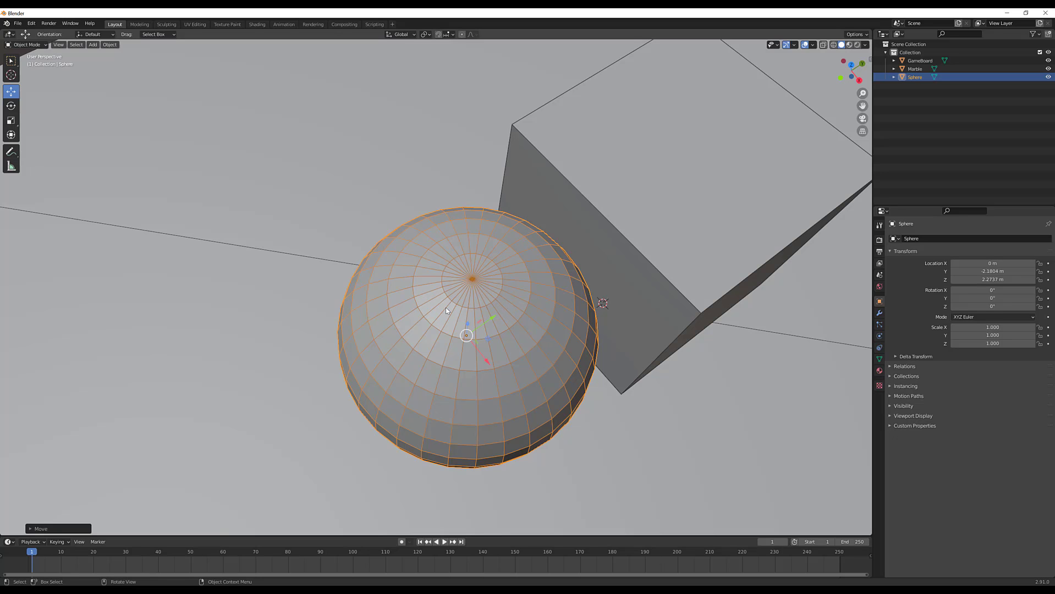
pyautogui.moveTo(485, 304); pyautogui.dragTo(472, 276, button='middle')
pyautogui.scroll(-1, 351, 222)
pyautogui.moveTo(357, 226); pyautogui.dragTo(394, 346, button='middle')
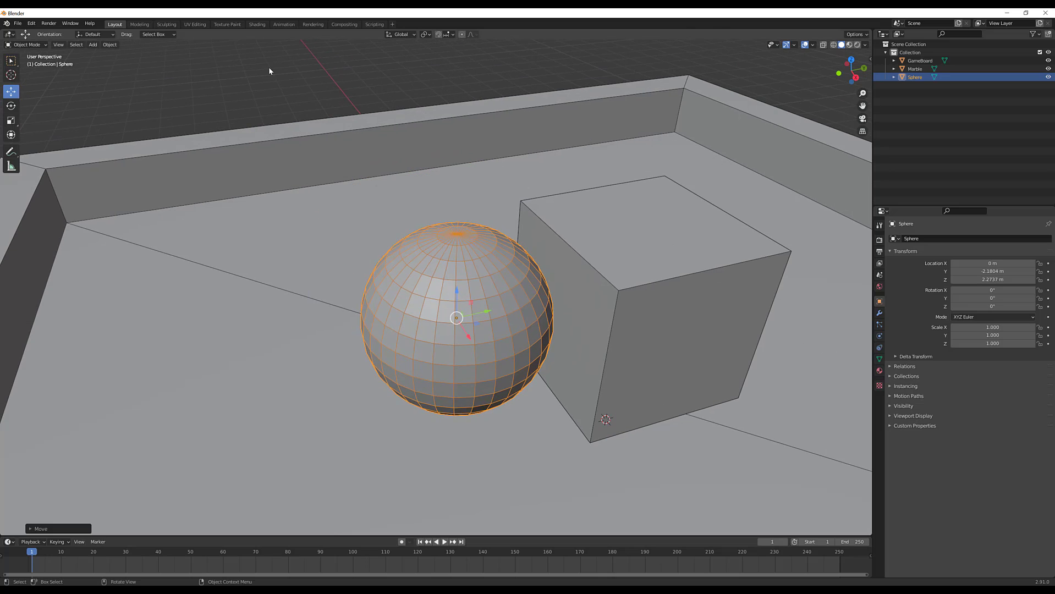
pyautogui.click(269, 67)
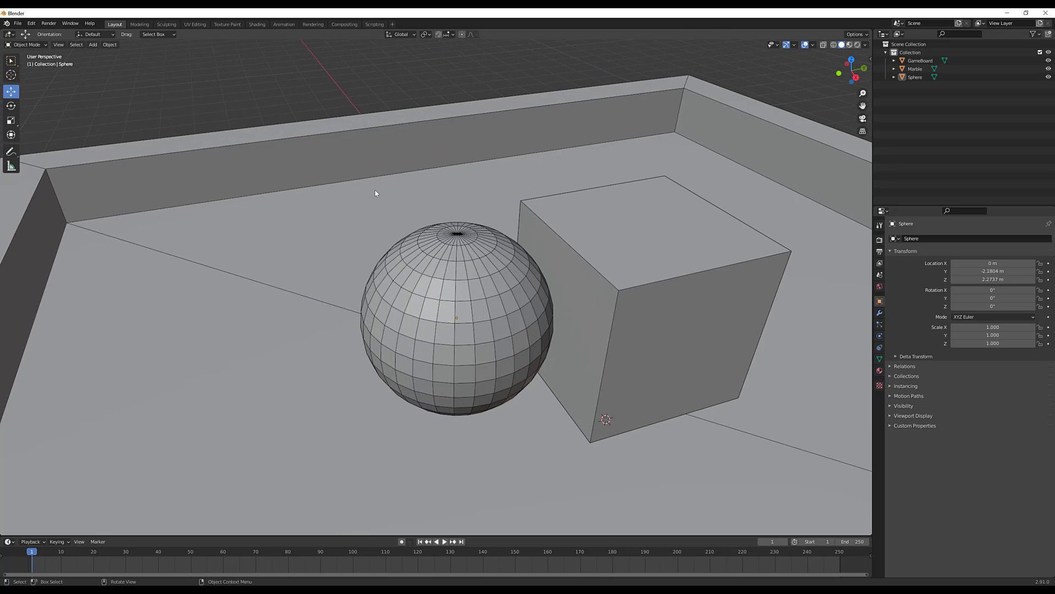
# Step: Turn off the wireframe overlay and apply Shade Smooth to the UV sphere
pyautogui.click(812, 45)
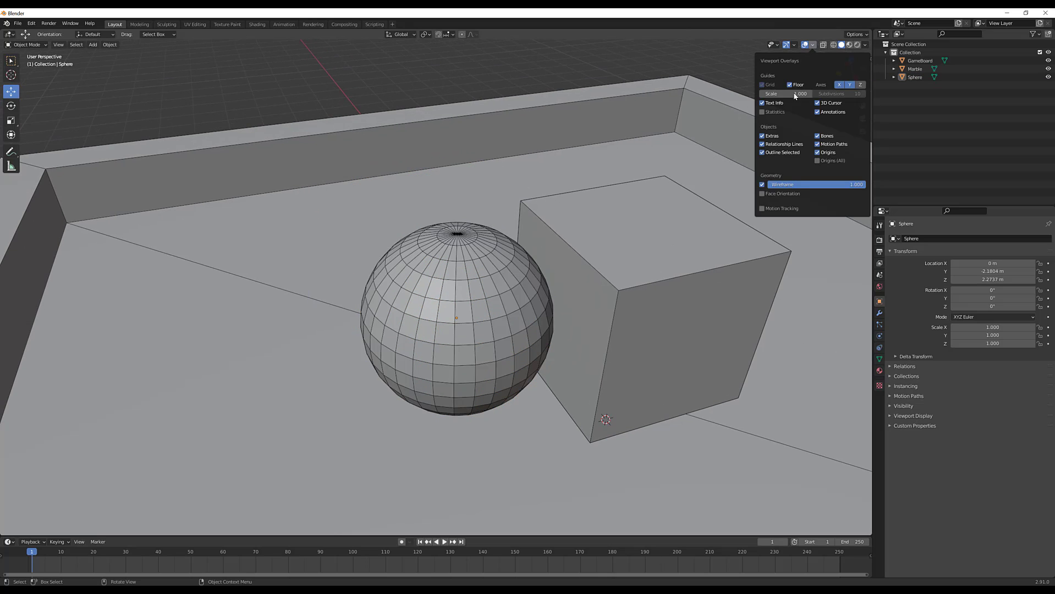
pyautogui.click(761, 185)
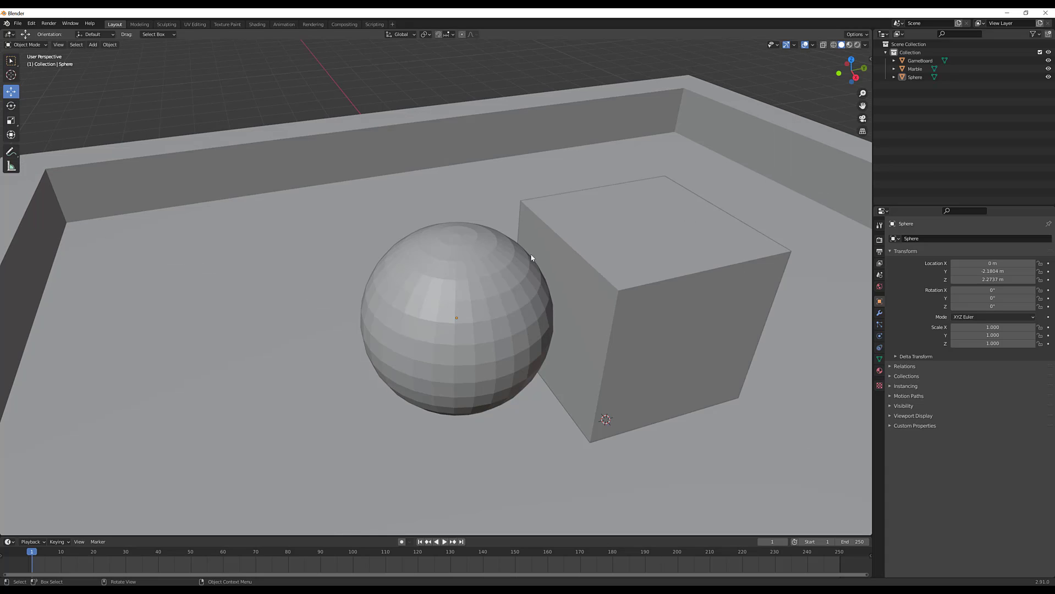
pyautogui.rightClick(469, 296)
pyautogui.click(468, 293)
pyautogui.rightClick(466, 291)
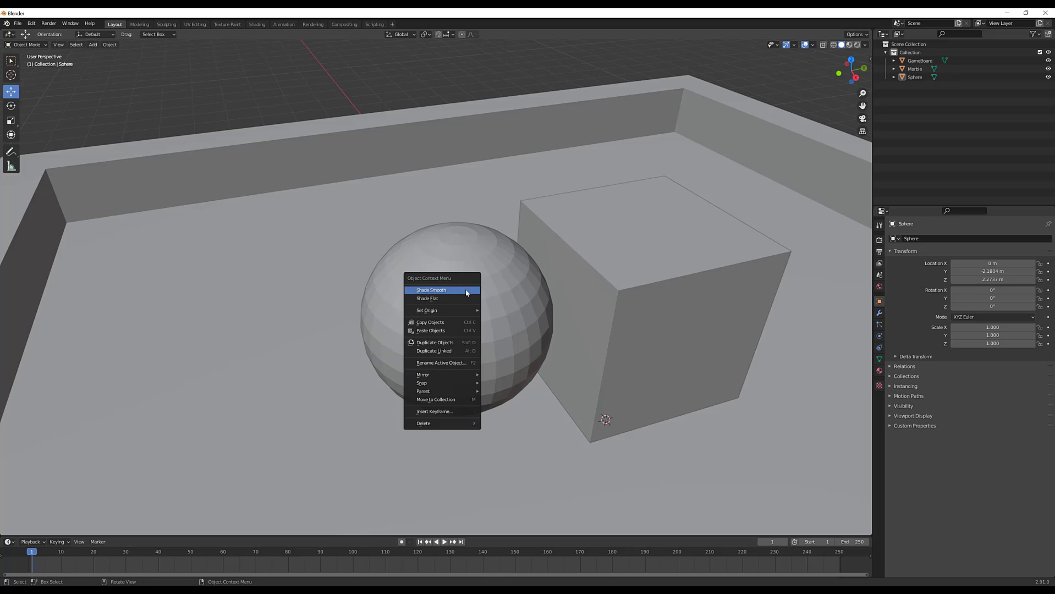
pyautogui.click(467, 290)
pyautogui.click(482, 292)
pyautogui.rightClick(495, 308)
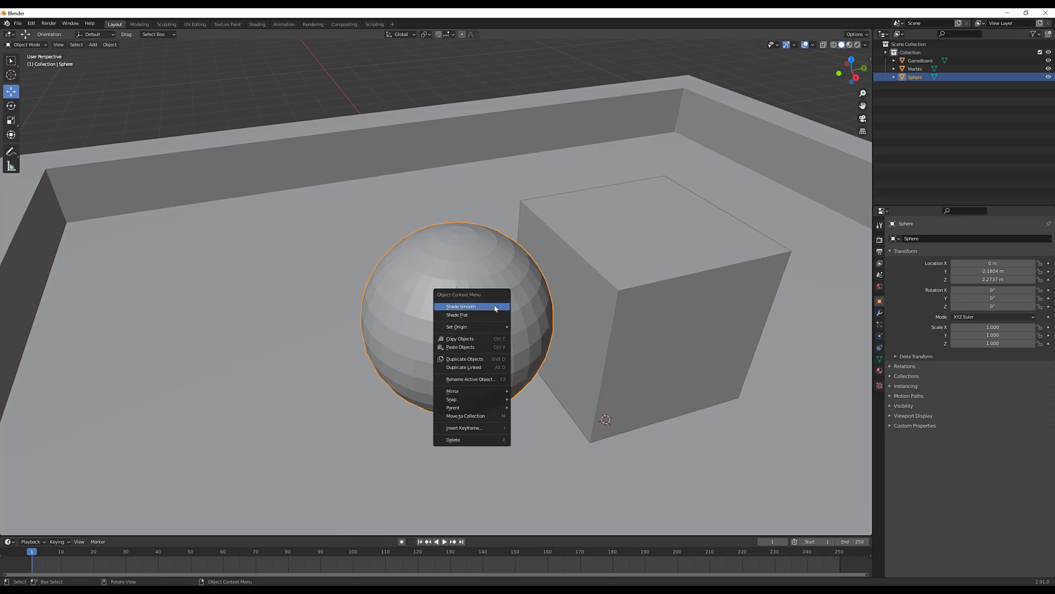
pyautogui.click(494, 308)
pyautogui.click(311, 83)
pyautogui.moveTo(471, 247); pyautogui.dragTo(456, 310, button='middle')
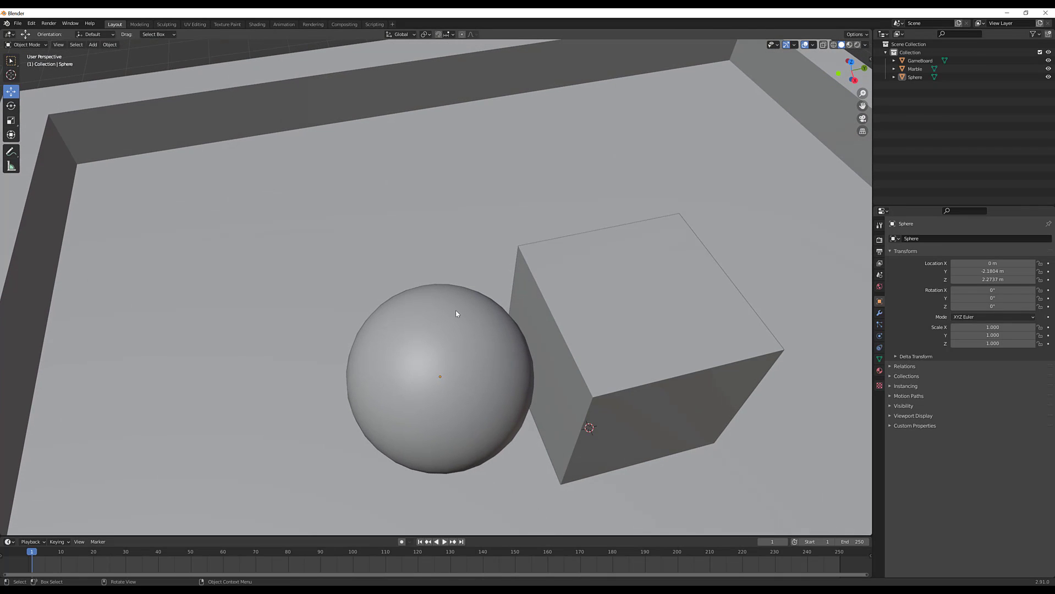
# Step: Apply a level 2 subdivision surface to the Marble cube and scale it uniformly to about 1.176
pyautogui.click(615, 343)
pyautogui.hotkey('ctrl', '2')
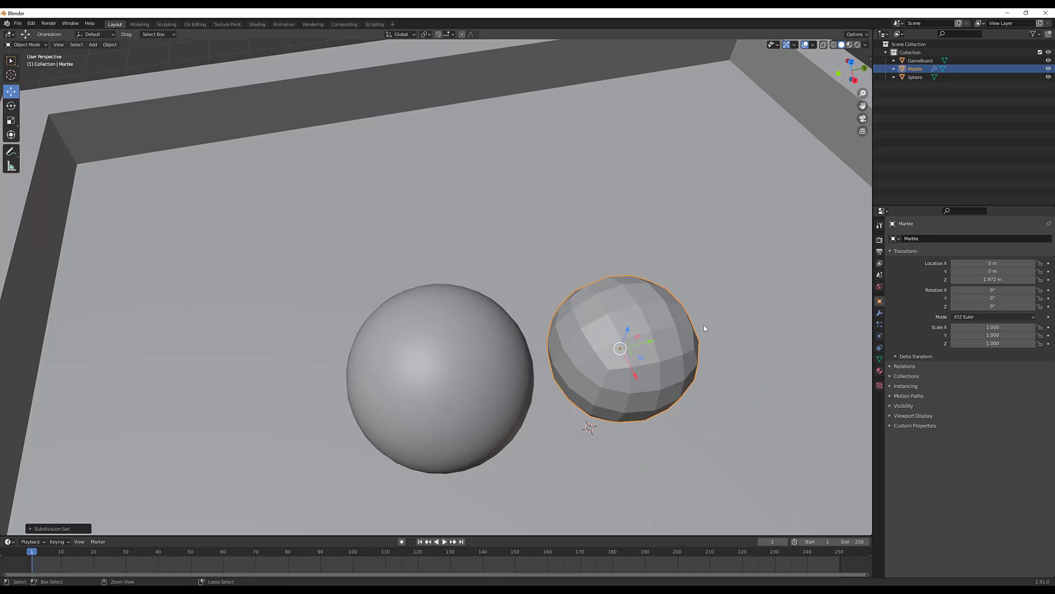
pyautogui.moveTo(557, 335); pyautogui.dragTo(540, 307, button='middle')
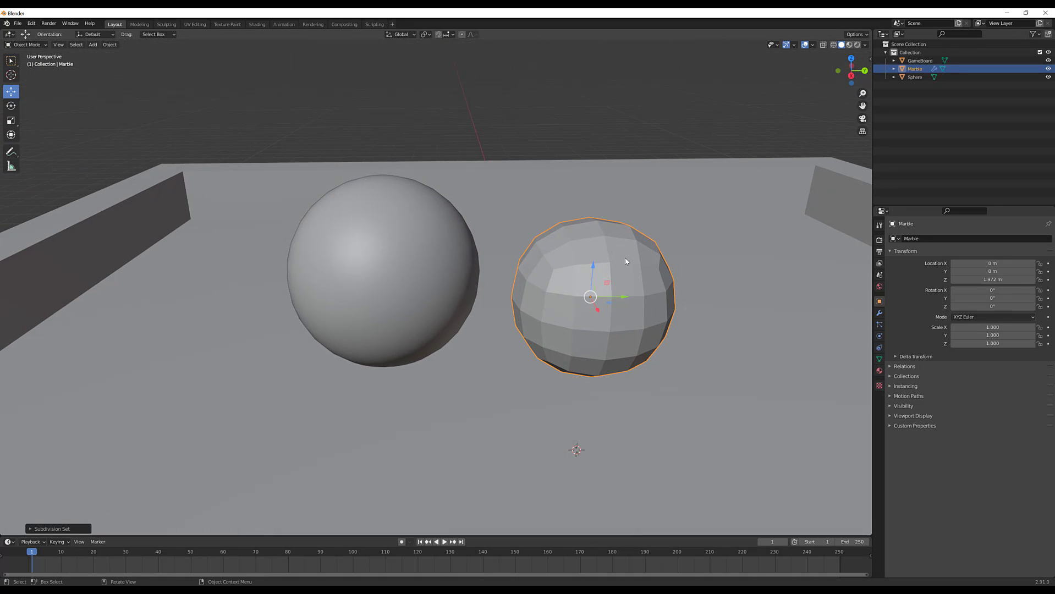
pyautogui.press('s')
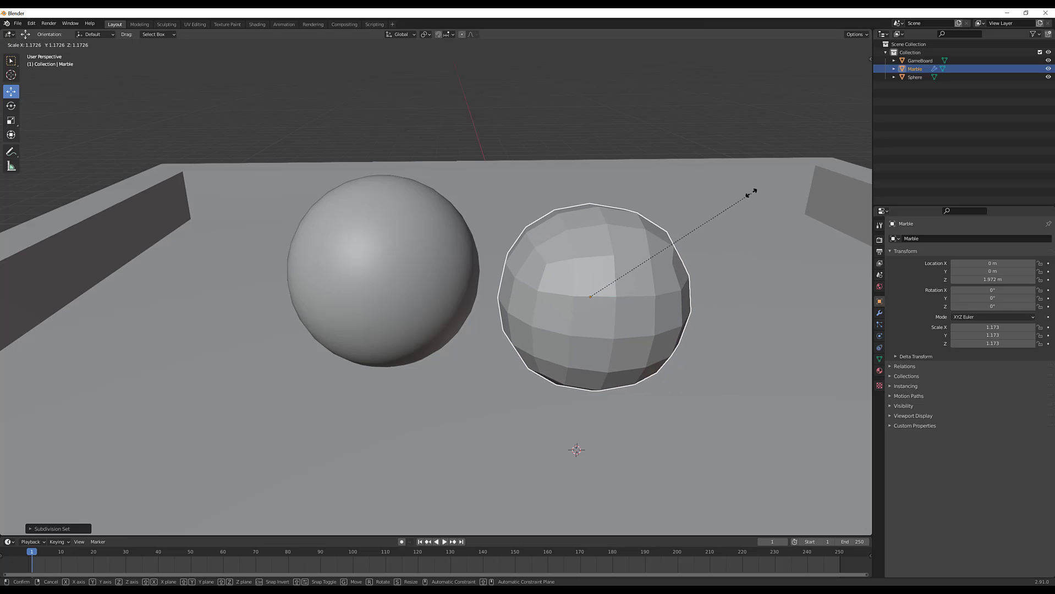
pyautogui.click(751, 193)
# Step: Apply Shade Smooth to the subdivided Marble
pyautogui.moveTo(612, 227); pyautogui.dragTo(632, 278, button='middle')
pyautogui.rightClick(632, 278)
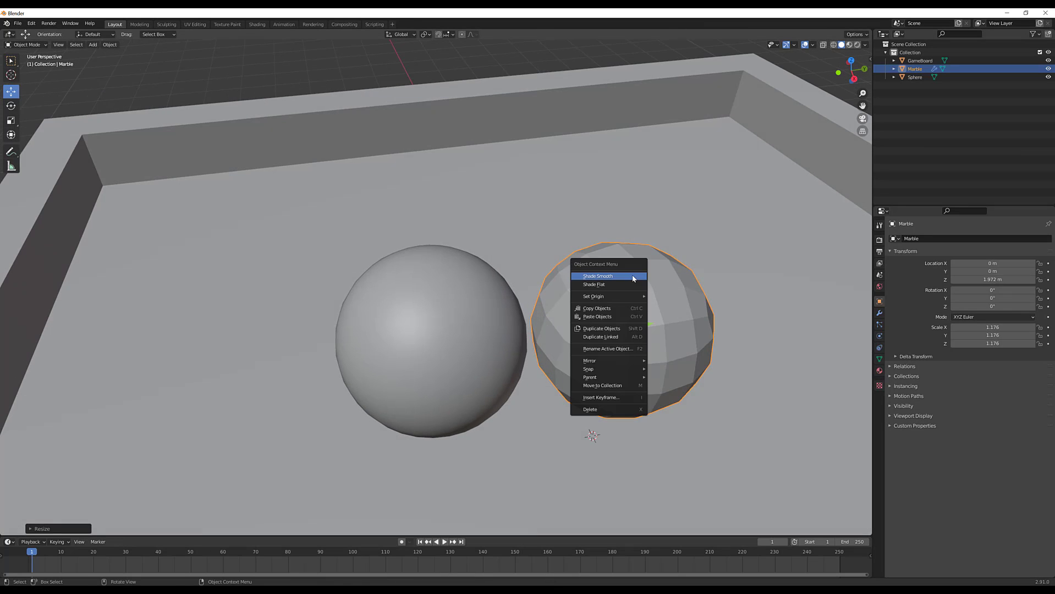
pyautogui.click(633, 277)
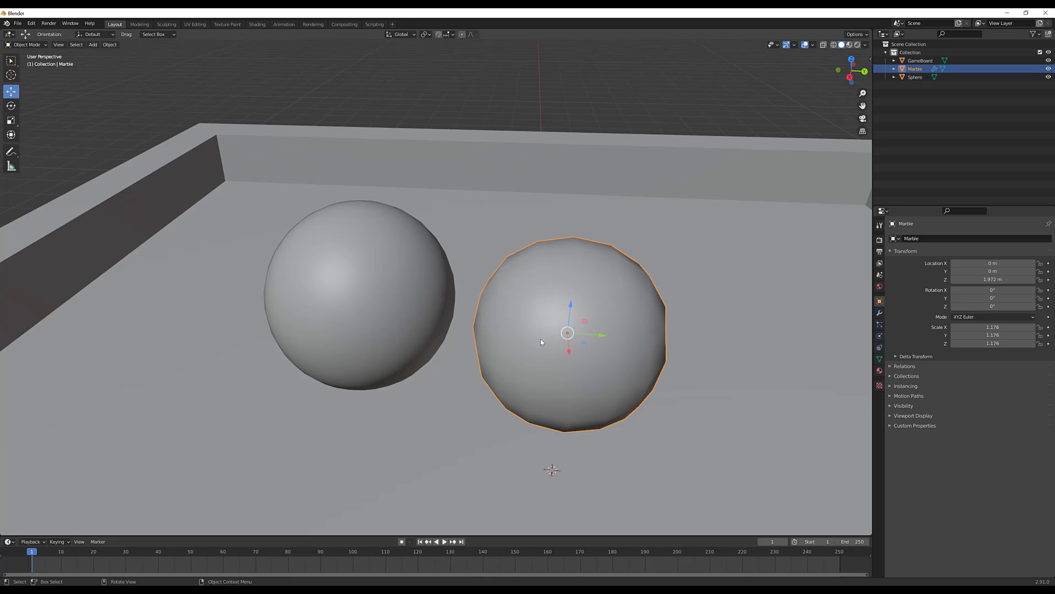
# Step: Compare the UV sphere with the Marble and look through the item, view and tool settings in the viewport sidebar
pyautogui.moveTo(543, 341); pyautogui.dragTo(531, 295, button='middle')
pyautogui.click(394, 269)
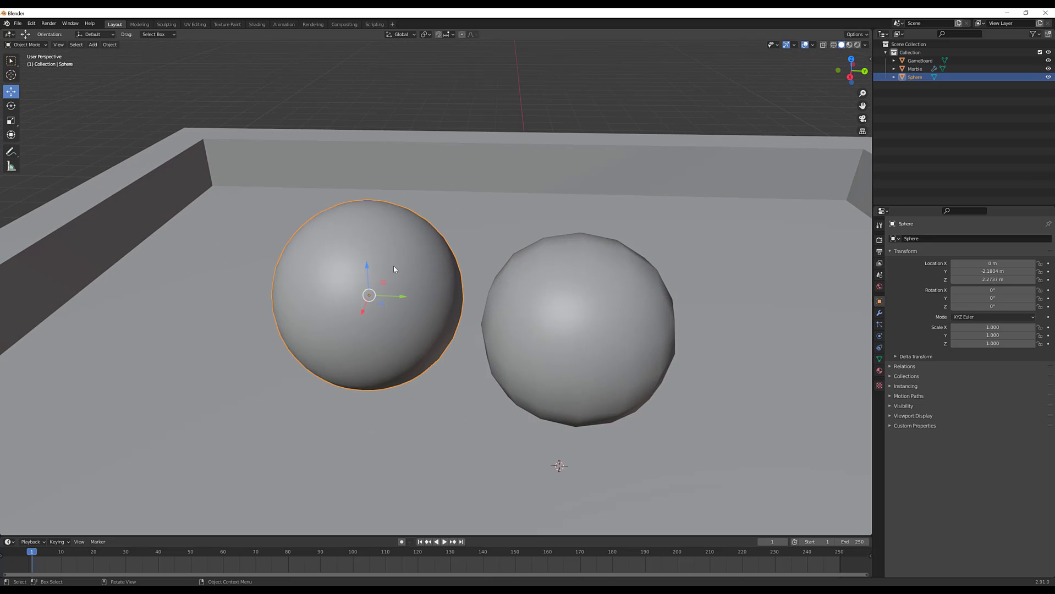
pyautogui.click(867, 57)
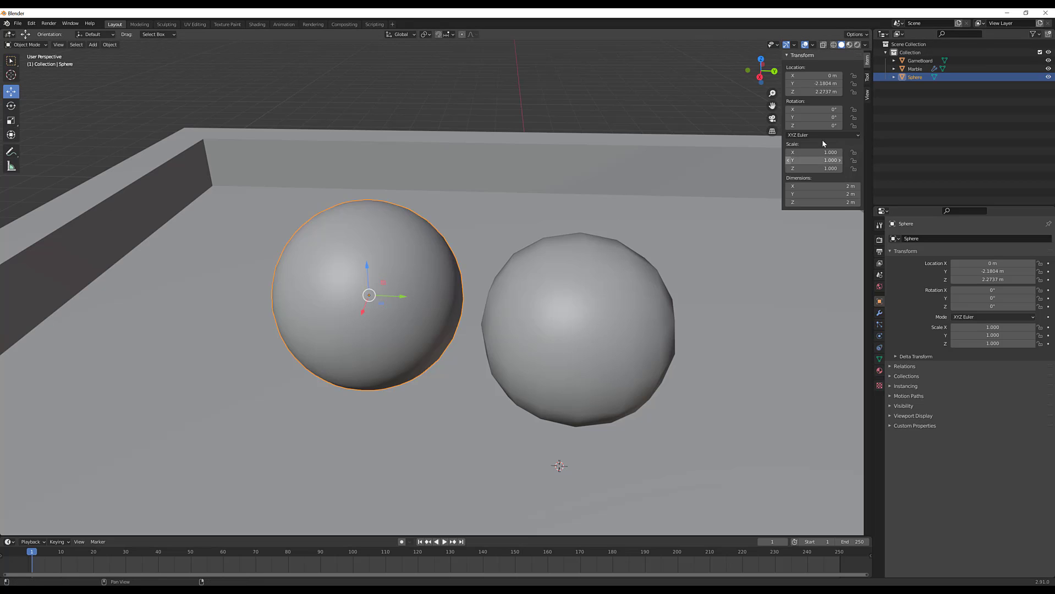
pyautogui.click(867, 95)
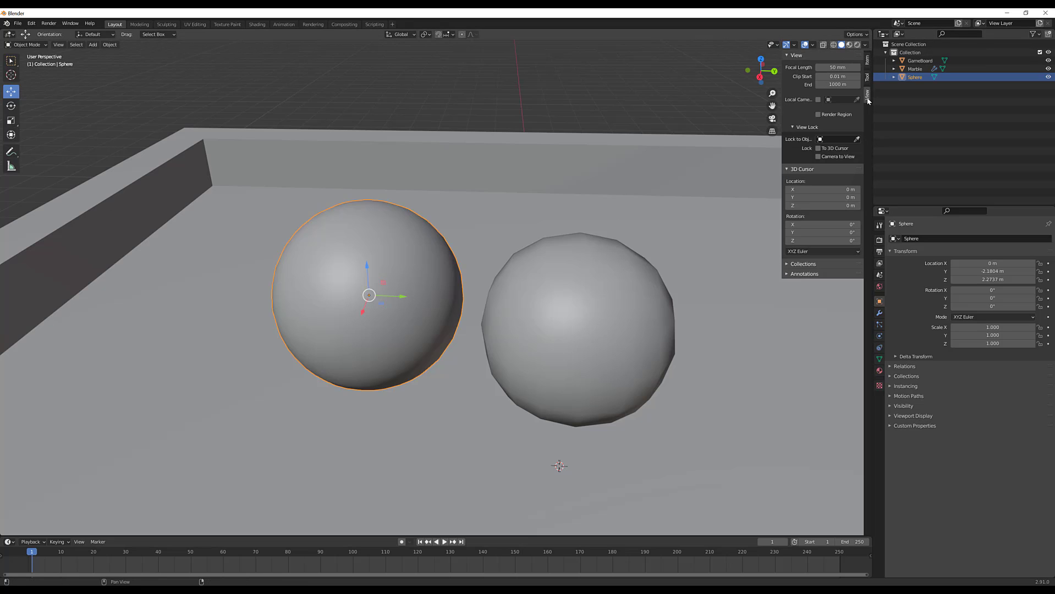
pyautogui.click(572, 327)
pyautogui.click(445, 287)
pyautogui.click(590, 321)
pyautogui.click(867, 79)
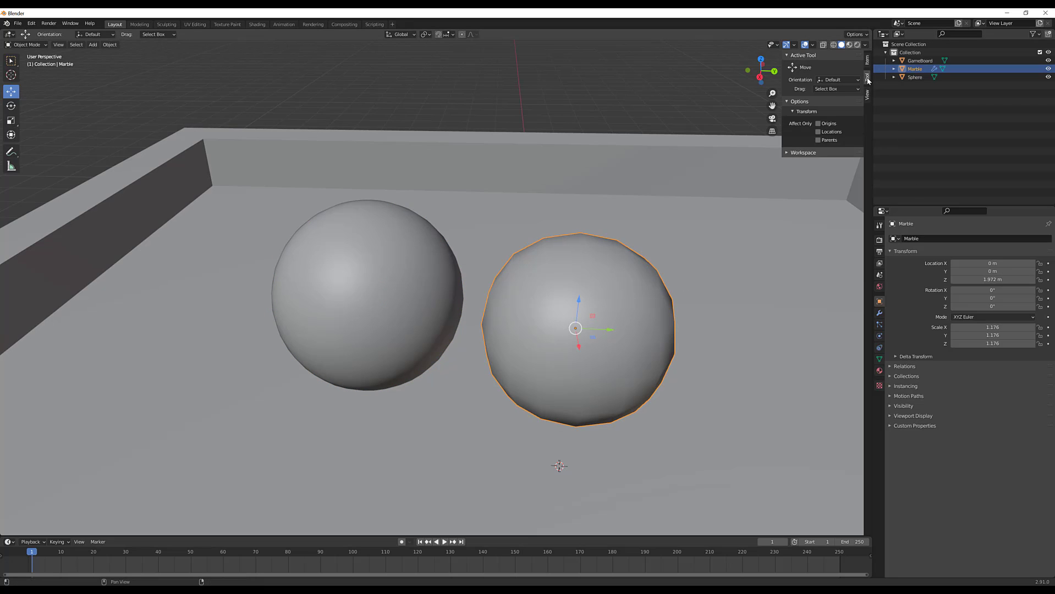
pyautogui.hotkey('alt', 'a')
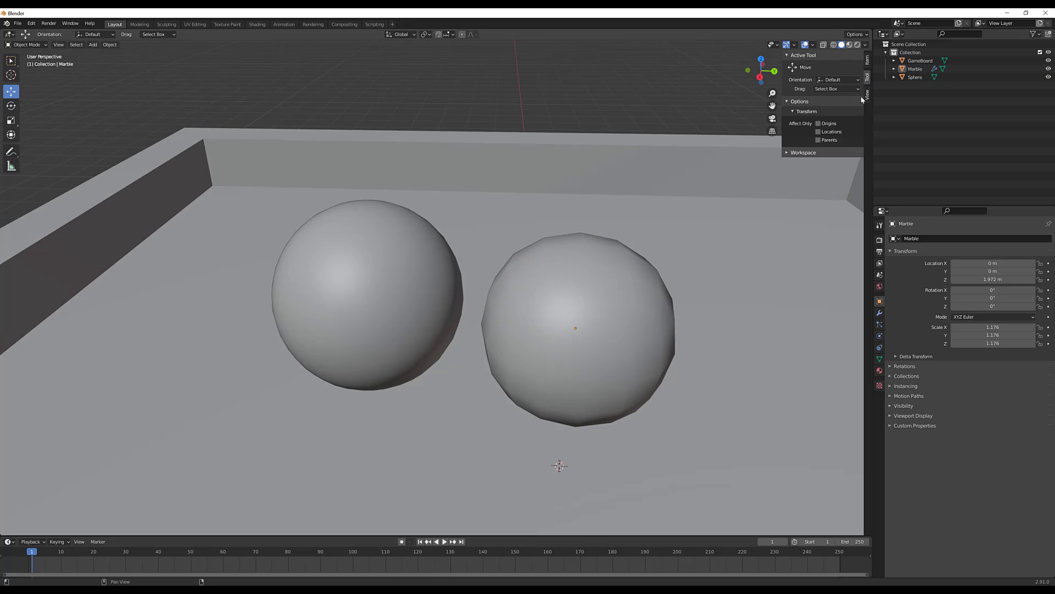
pyautogui.press('n')
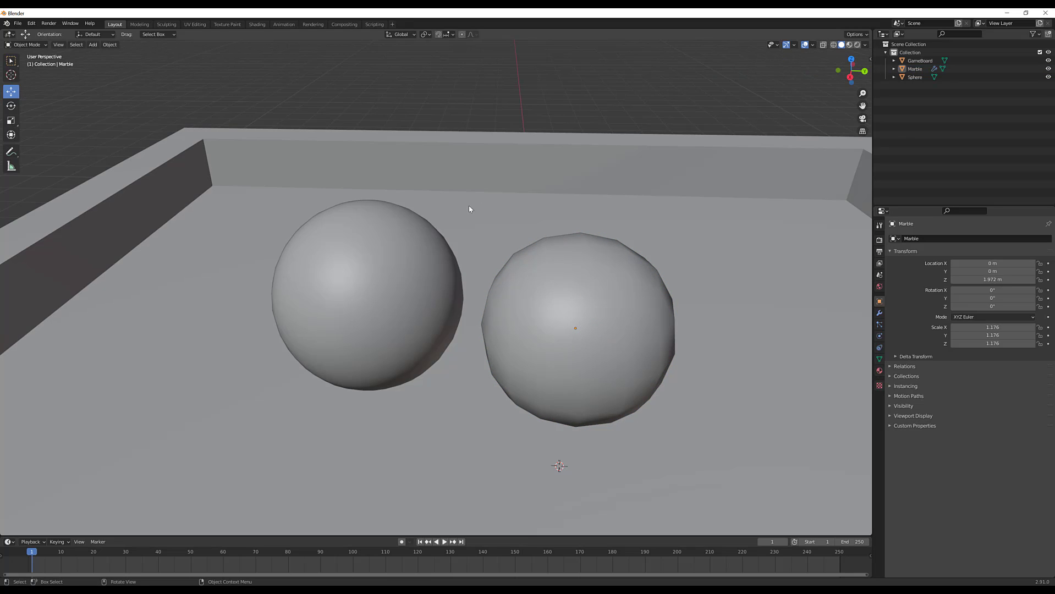
# Step: Delete the UV sphere beside the Marble
pyautogui.click(314, 302)
pyautogui.press('Delete')
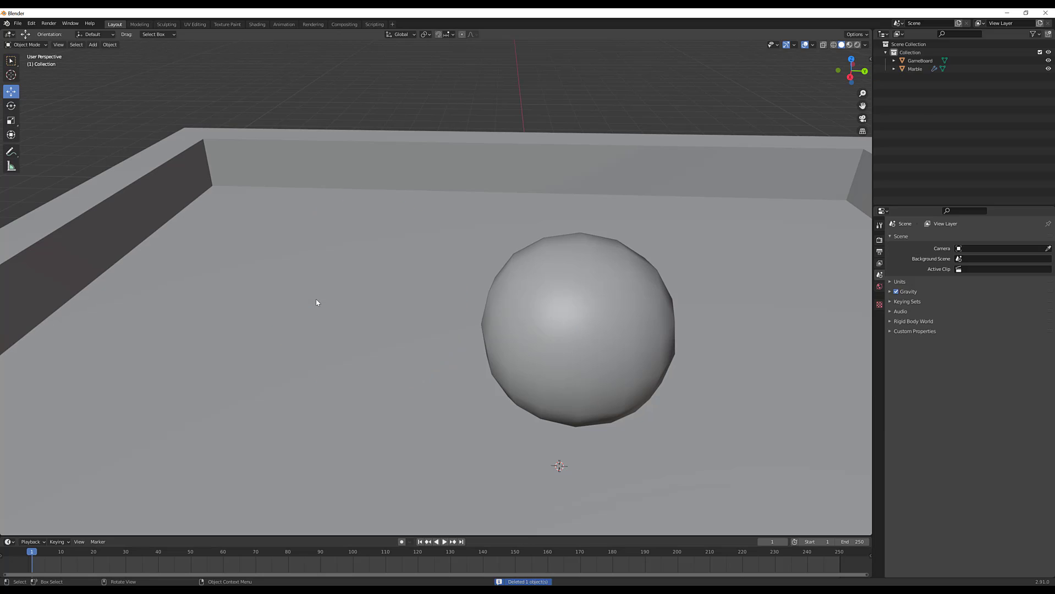
# Step: Raise the Marble's subdivision level so that its outline becomes rounder
pyautogui.click(627, 277)
pyautogui.hotkey('ctrl', '2')
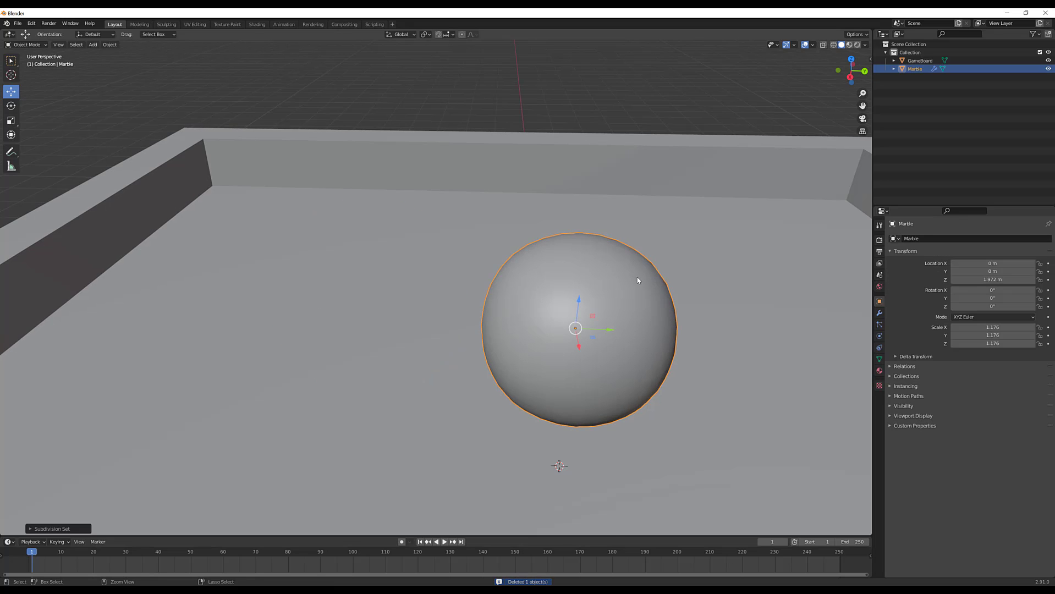
pyautogui.moveTo(638, 281); pyautogui.dragTo(564, 330, button='middle')
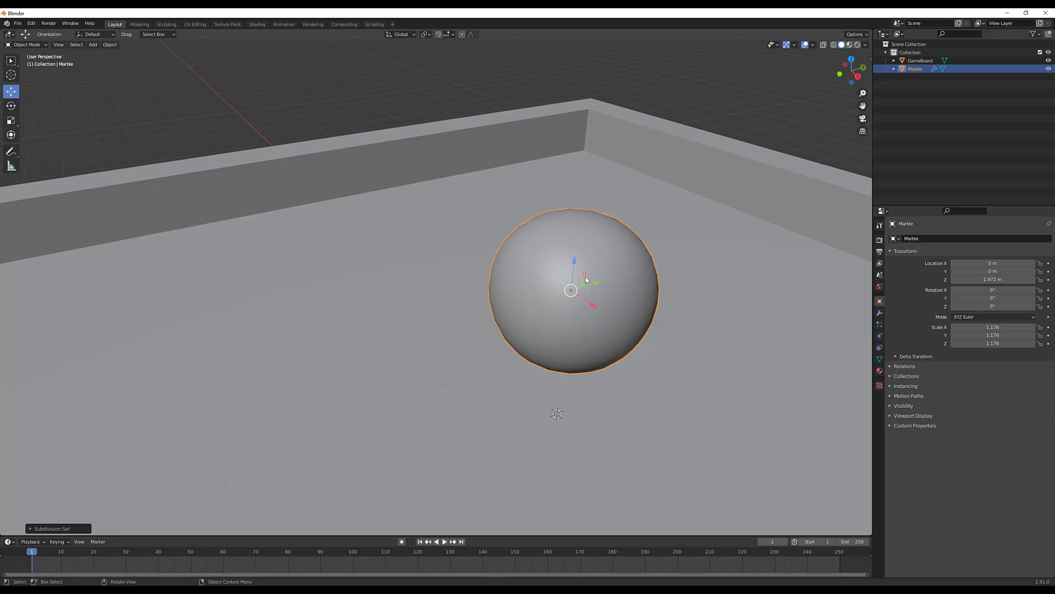
# Step: Enter Edit Mode on the Marble and try moving one upper corner vertex of its cube cage
pyautogui.hotkey('ctrl', 'Tab')
pyautogui.click(644, 278)
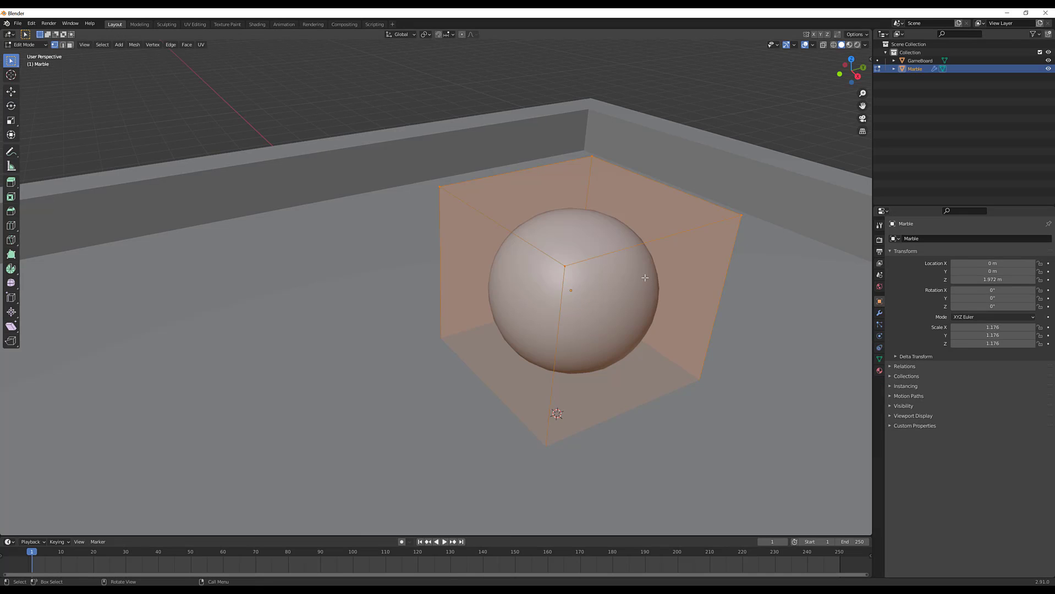
pyautogui.click(607, 241)
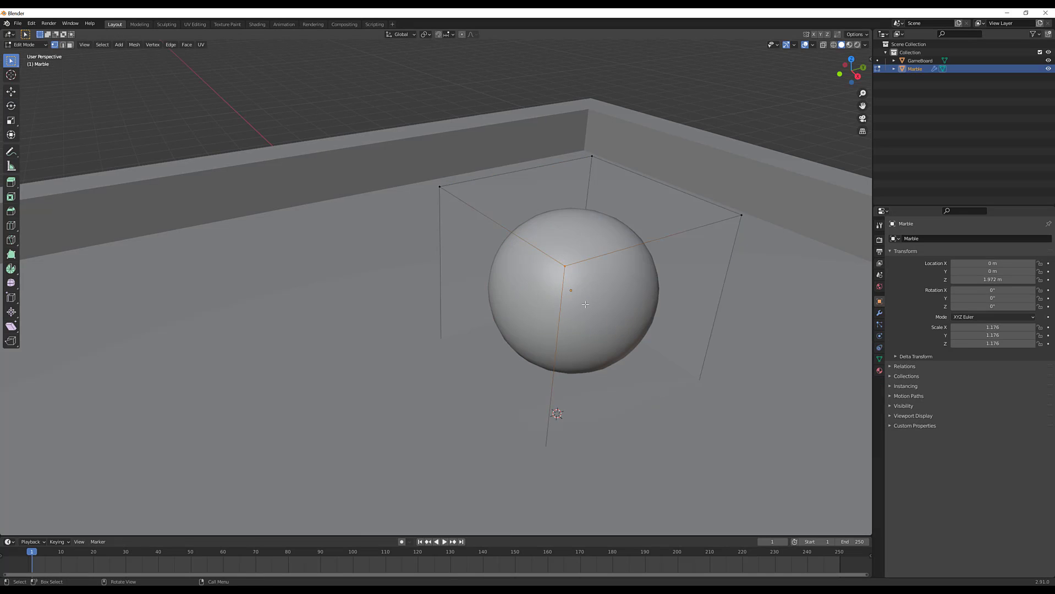
pyautogui.moveTo(585, 304); pyautogui.dragTo(552, 319, button='middle')
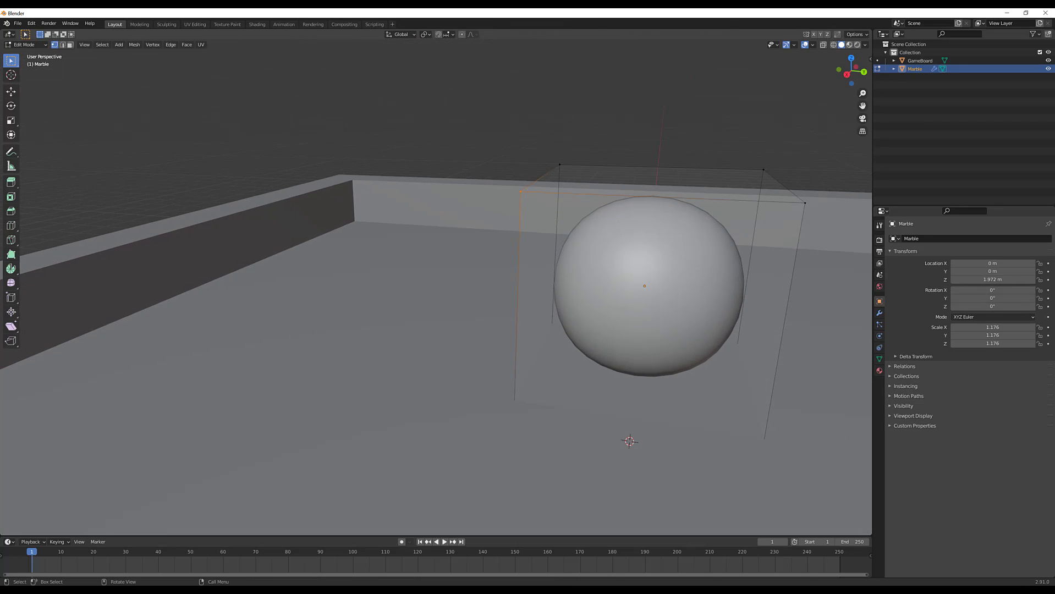
pyautogui.press('g')
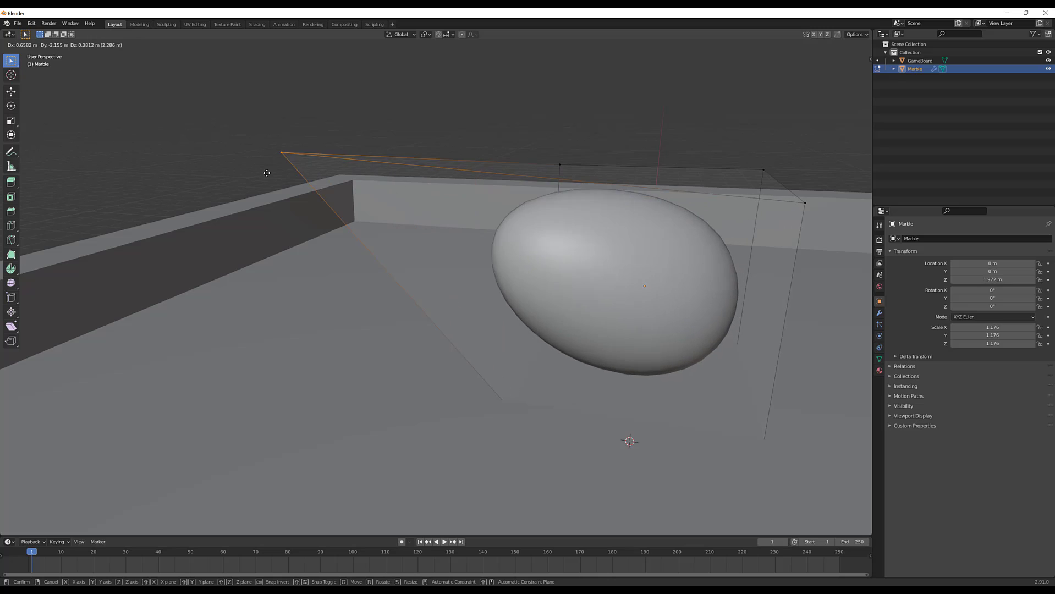
pyautogui.press('Escape')
pyautogui.moveTo(605, 308); pyautogui.dragTo(625, 289, button='middle')
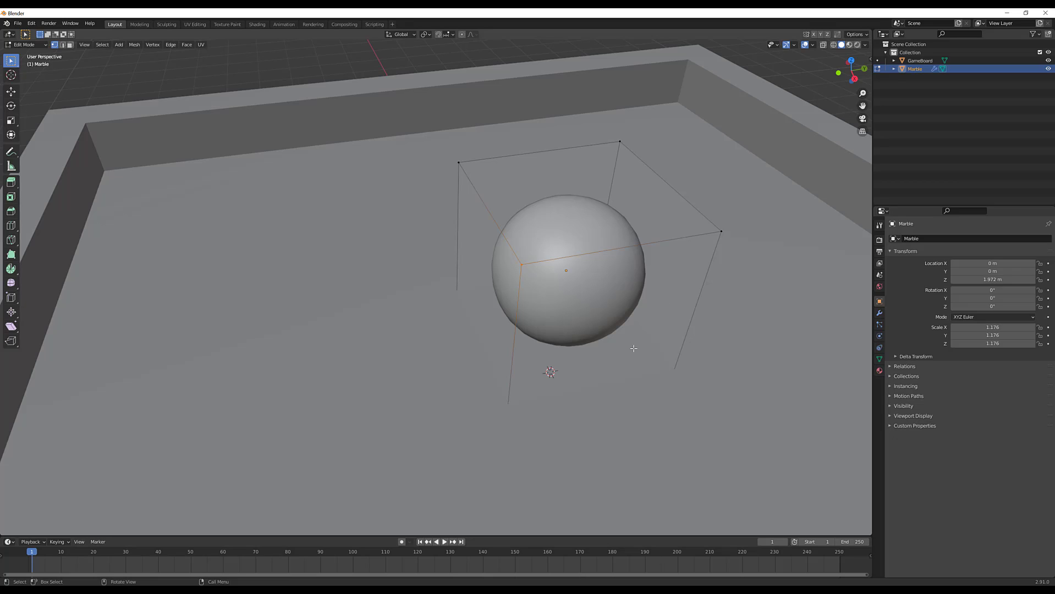
# Step: Return the Marble to Object Mode and apply its Subdivision modifier
pyautogui.click(876, 314)
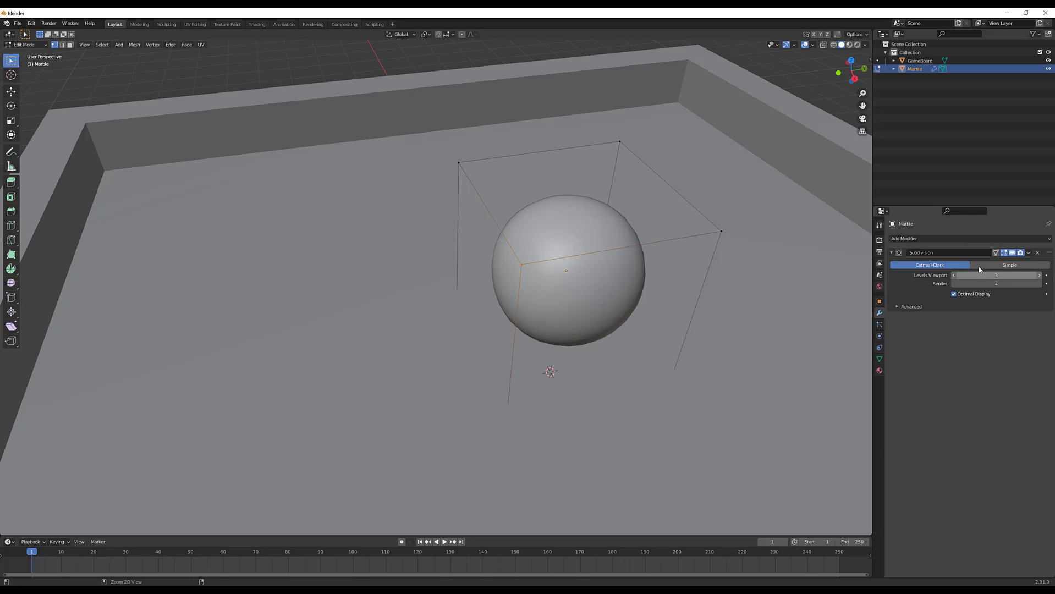
pyautogui.click(1029, 252)
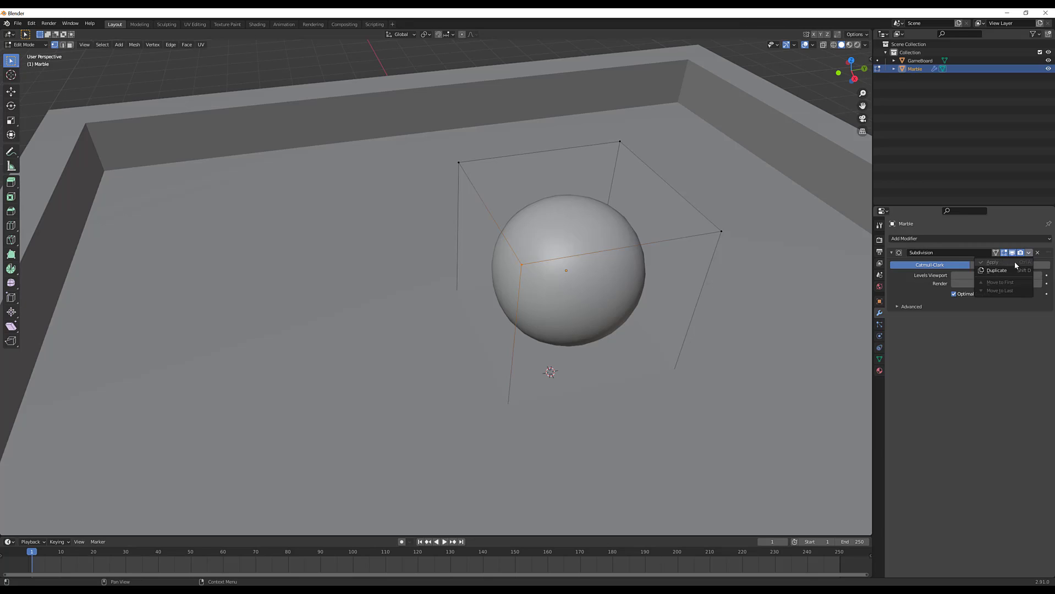
pyautogui.hotkey('ctrl', 'Tab')
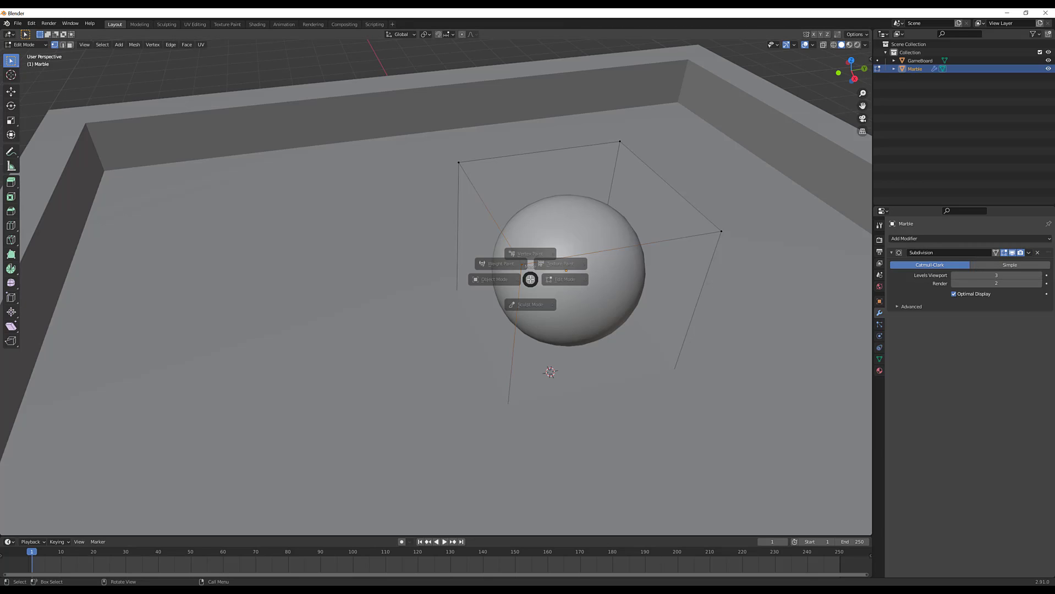
pyautogui.click(462, 279)
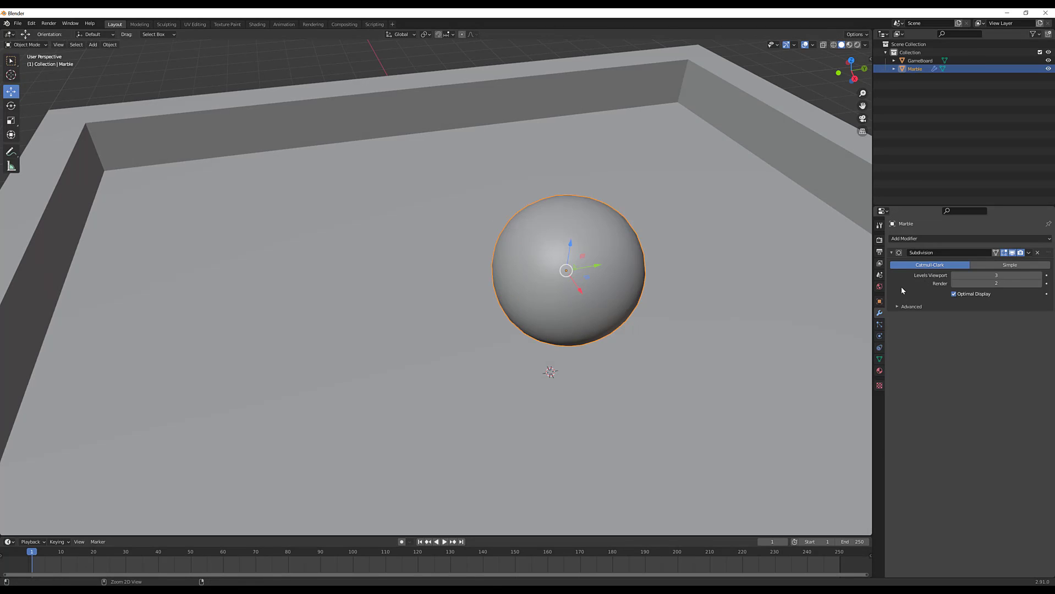
pyautogui.hotkey('ctrl', 'a')
pyautogui.hotkey('ctrl', 'z')
pyautogui.click(1027, 252)
pyautogui.click(1017, 265)
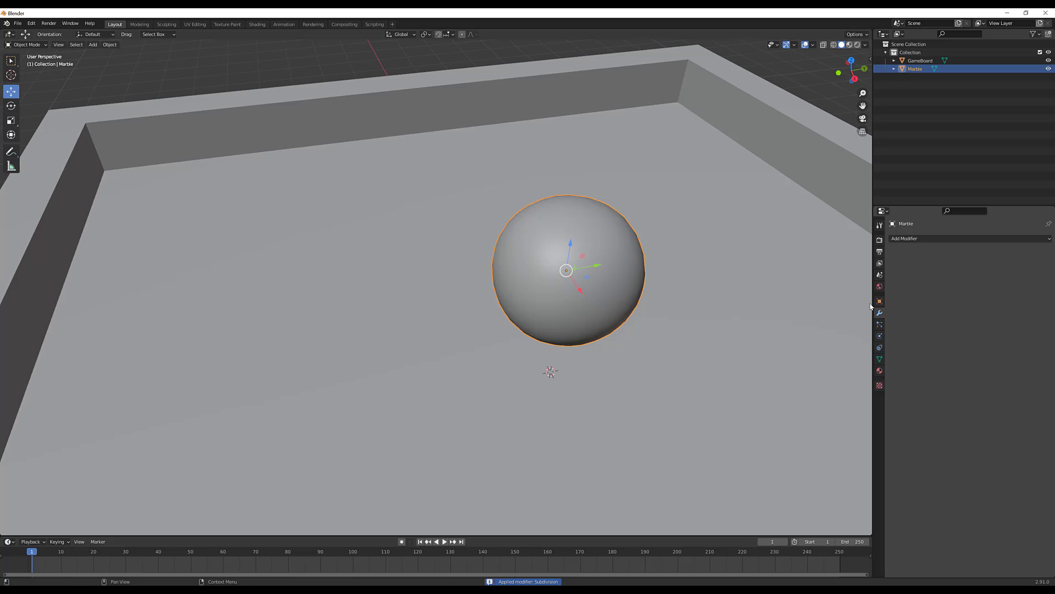
# Step: Adjust the Marble's height above the game board and move it along the Y axis to the board's side wall
pyautogui.moveTo(497, 330); pyautogui.dragTo(550, 171, button='middle')
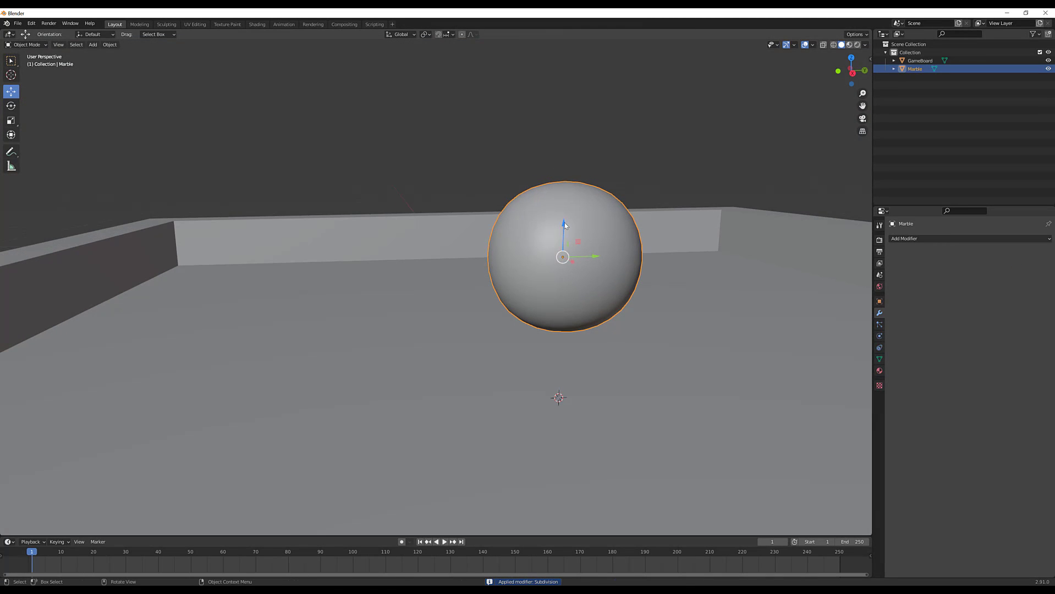
pyautogui.moveTo(563, 224); pyautogui.dragTo(564, 192)
pyautogui.scroll(-2, 547, 223)
pyautogui.moveTo(544, 230); pyautogui.dragTo(510, 221, button='middle')
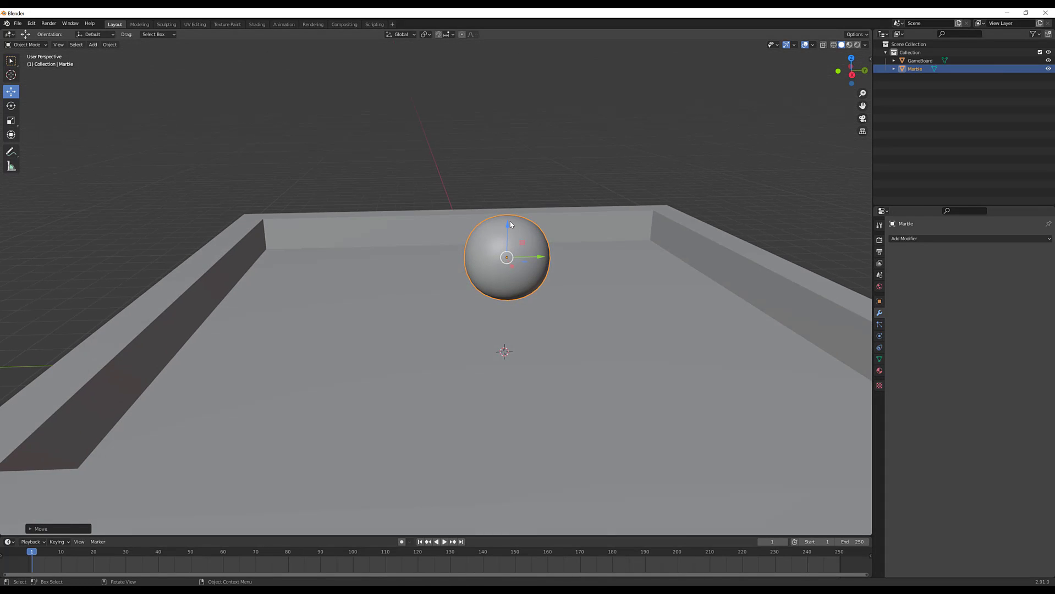
pyautogui.press('g')
pyautogui.press('z')
pyautogui.click(502, 249)
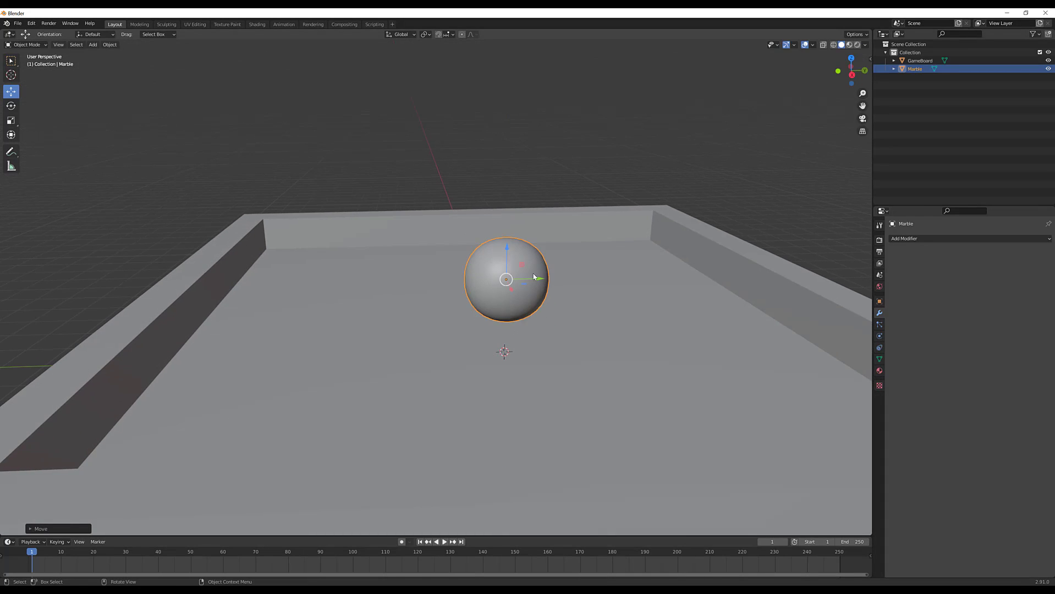
pyautogui.press('g')
pyautogui.press('y')
pyautogui.click(263, 289)
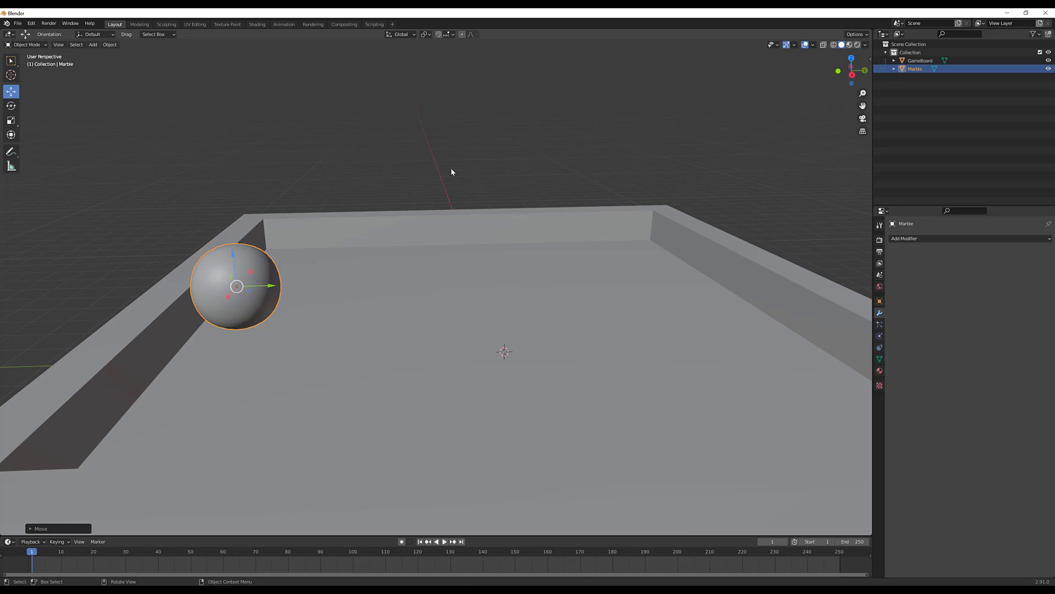
# Step: Scale the Marble down uniformly so that it suits the size of the game board
pyautogui.press('s')
pyautogui.click(377, 216)
pyautogui.moveTo(304, 249); pyautogui.dragTo(261, 251, button='middle')
# Step: Lower the scaled Marble along Z and shift it about 0.22 m in negative Y toward the board's side wall
pyautogui.press('g')
pyautogui.press('z')
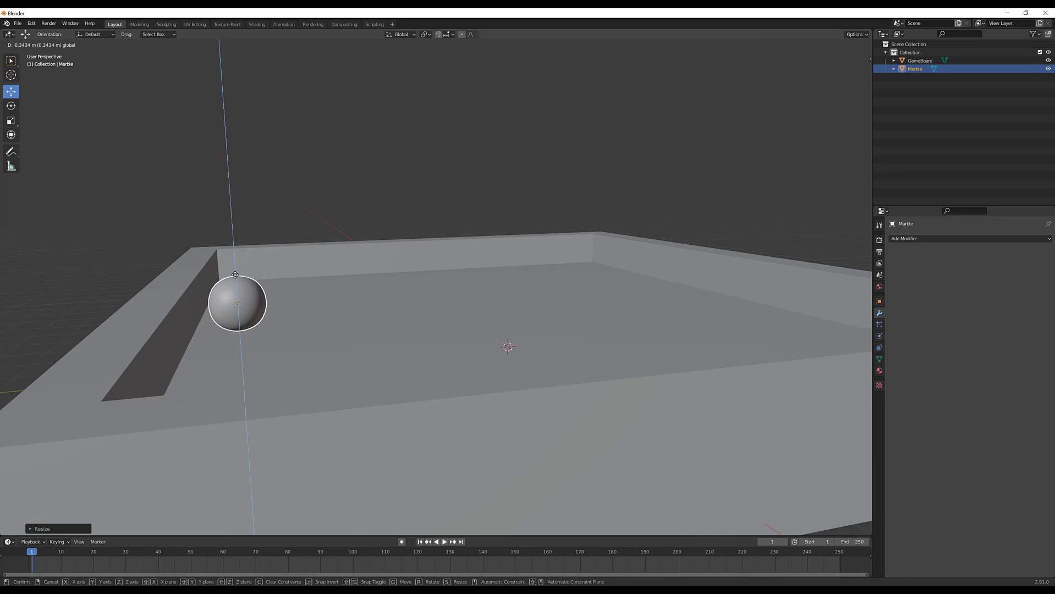
pyautogui.click(264, 300)
pyautogui.press('g')
pyautogui.press('y')
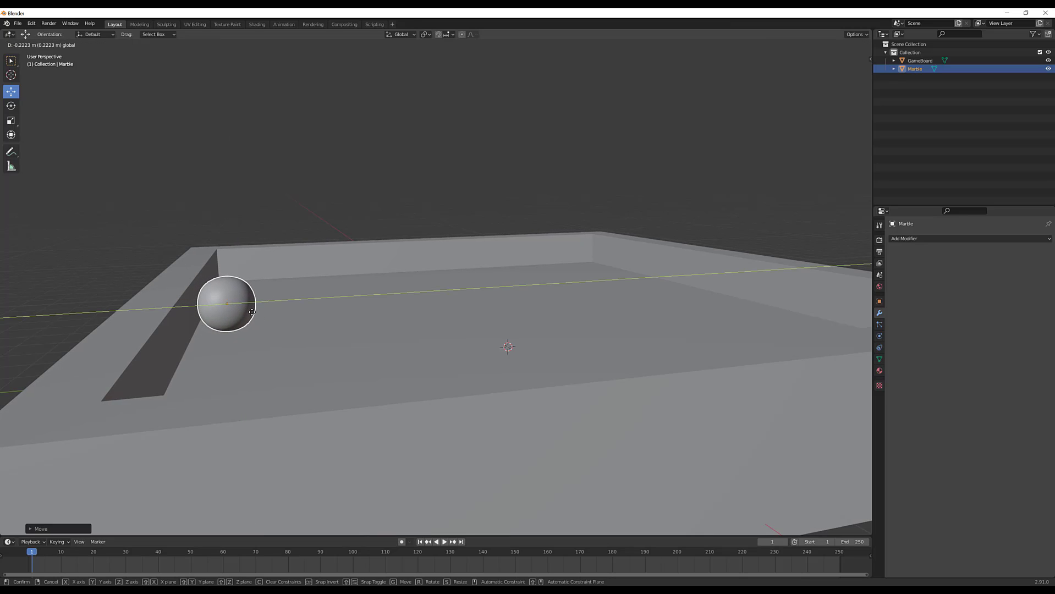
pyautogui.click(250, 312)
pyautogui.moveTo(355, 237); pyautogui.dragTo(333, 286, button='middle')
pyautogui.scroll(-3, 332, 286)
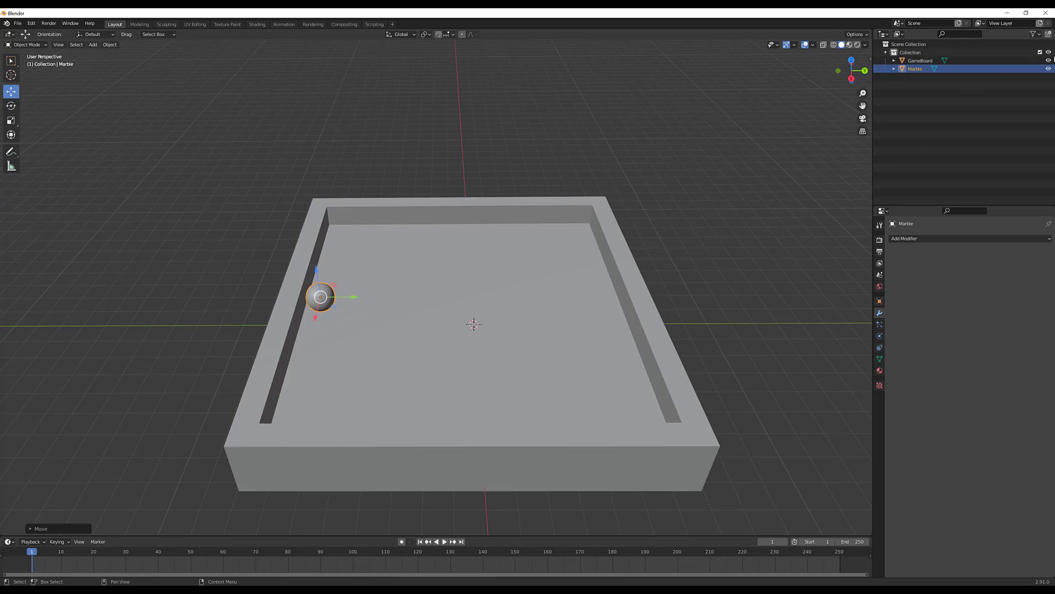
# Step: Hide the GameBoard and snap the Marble to the 3D cursor with Selection to Cursor (Keep Offset)
pyautogui.click(1047, 61)
pyautogui.moveTo(400, 329); pyautogui.dragTo(397, 299, button='middle')
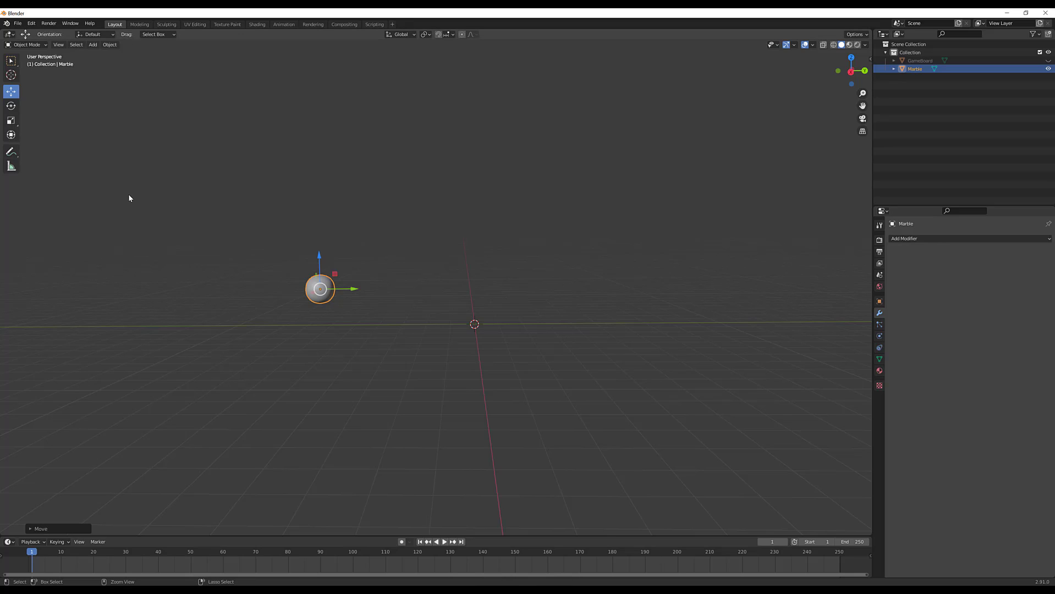
pyautogui.hotkey('shift', 's')
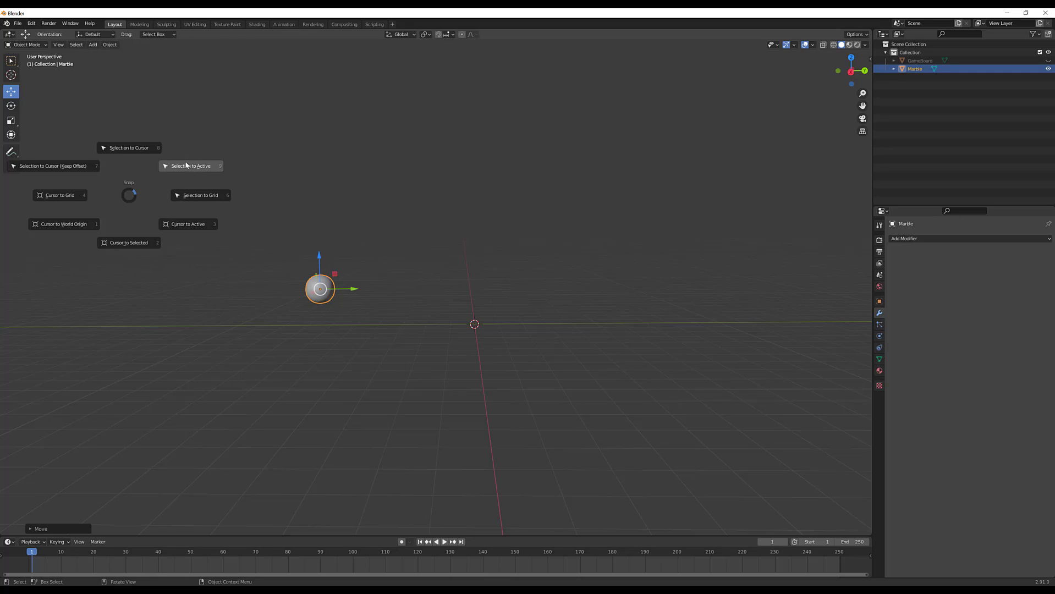
pyautogui.click(59, 165)
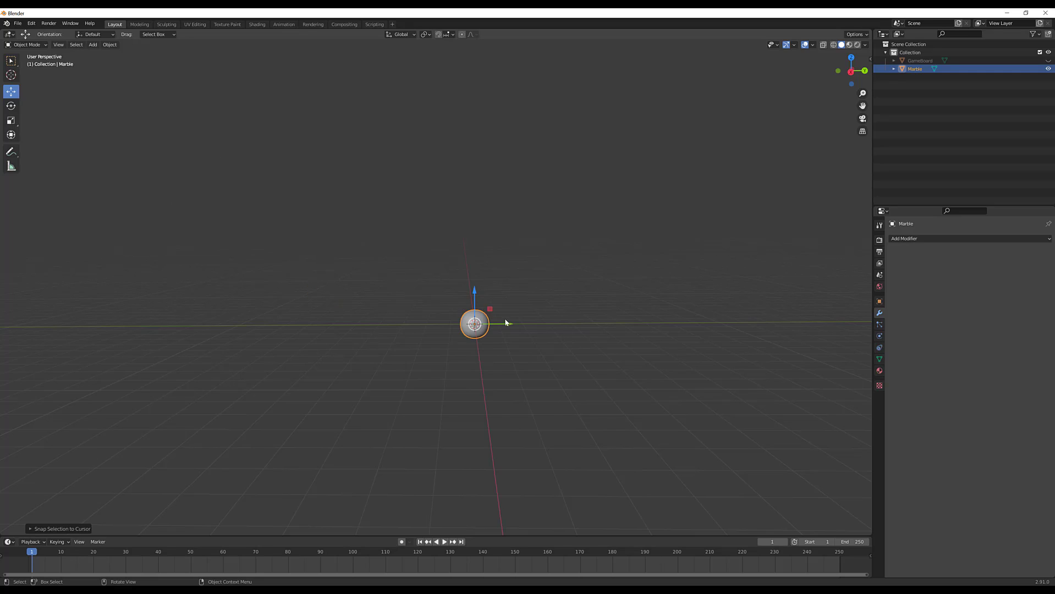
# Step: Switch the viewport to Material Preview shading and check the Marble's surface from several angles
pyautogui.scroll(4, 506, 322)
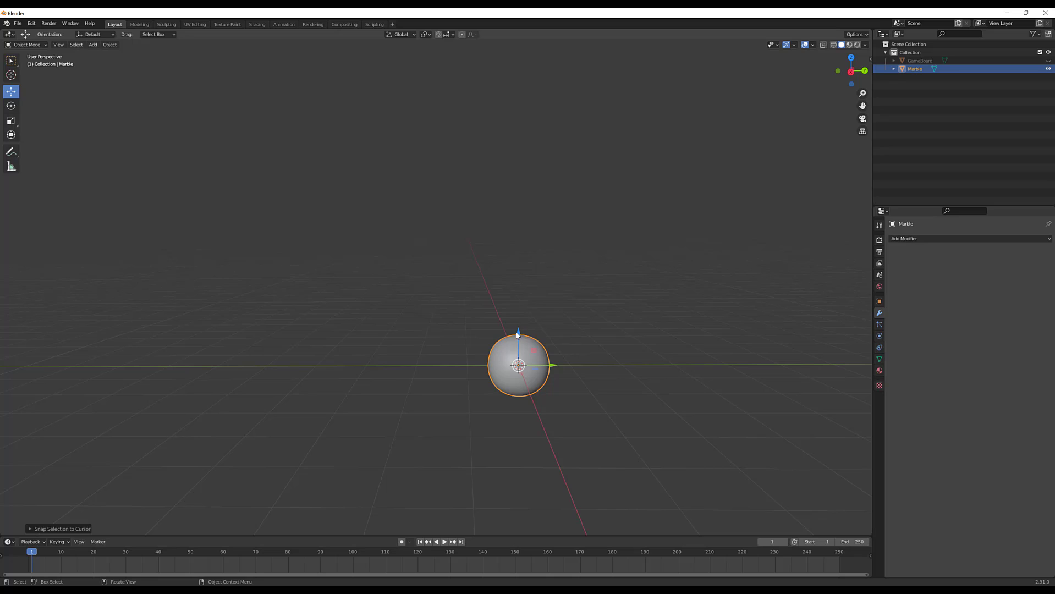
pyautogui.moveTo(517, 333); pyautogui.dragTo(542, 277, button='middle')
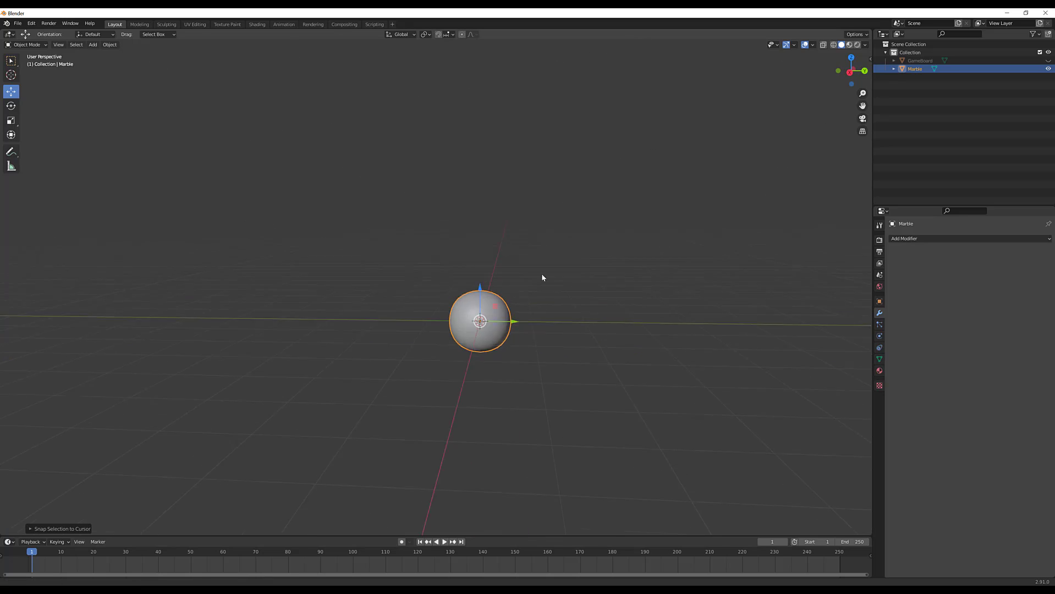
pyautogui.scroll(4, 541, 277)
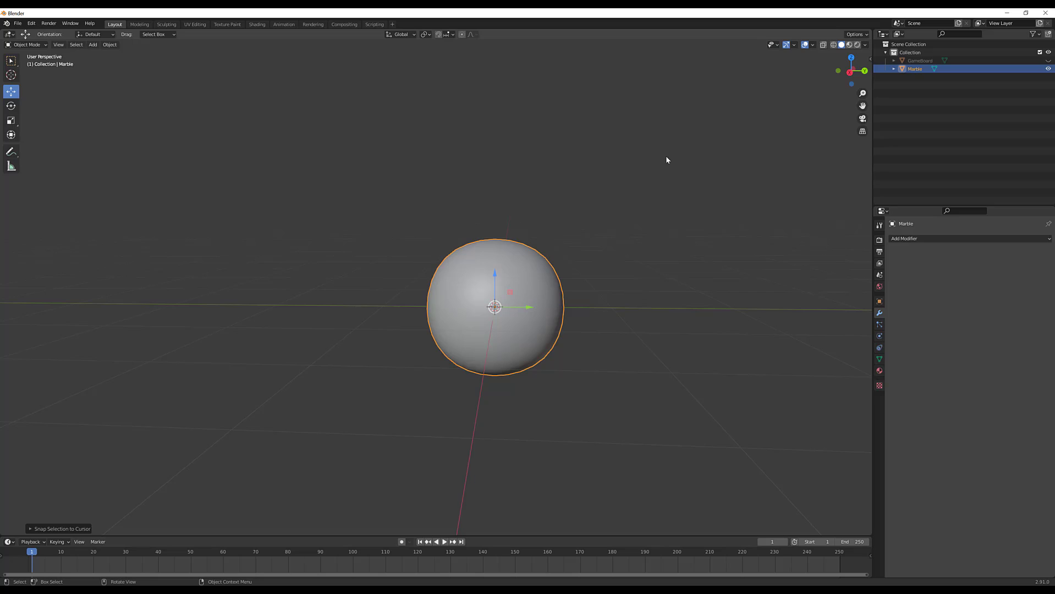
pyautogui.press('z')
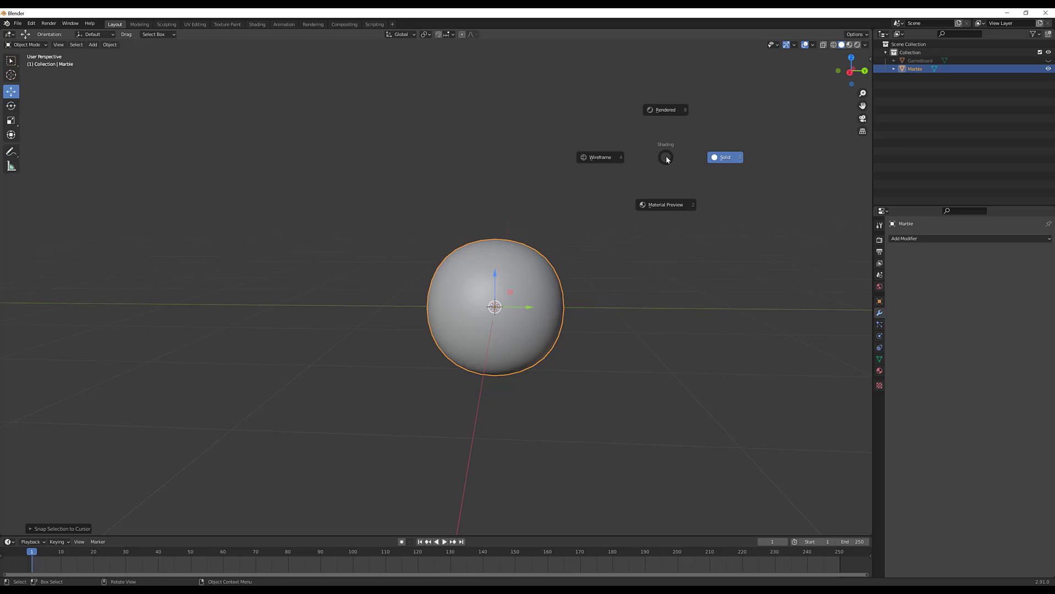
pyautogui.click(673, 189)
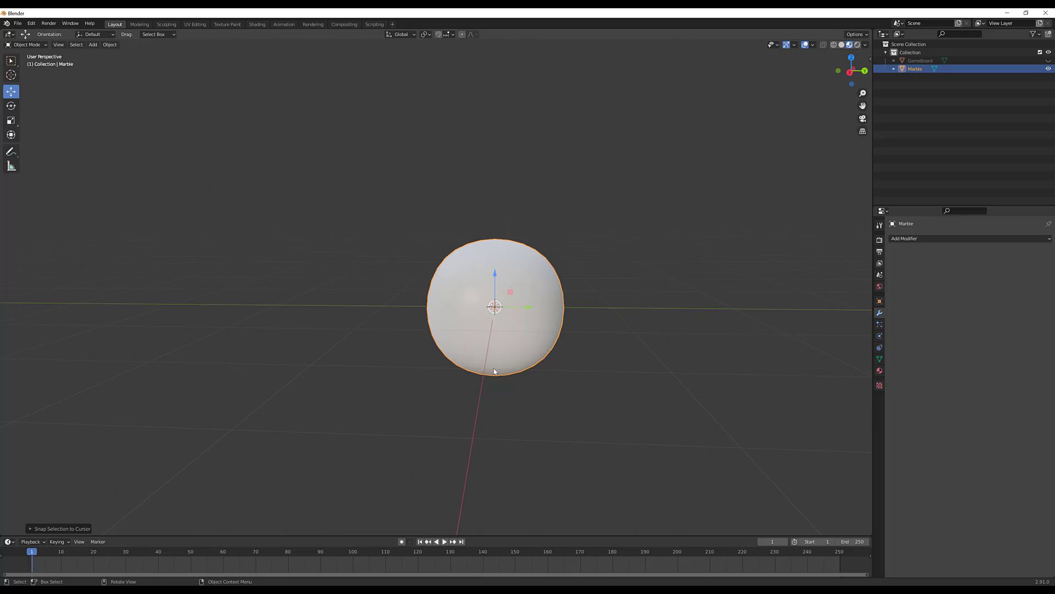
pyautogui.moveTo(612, 291); pyautogui.dragTo(477, 314, button='middle')
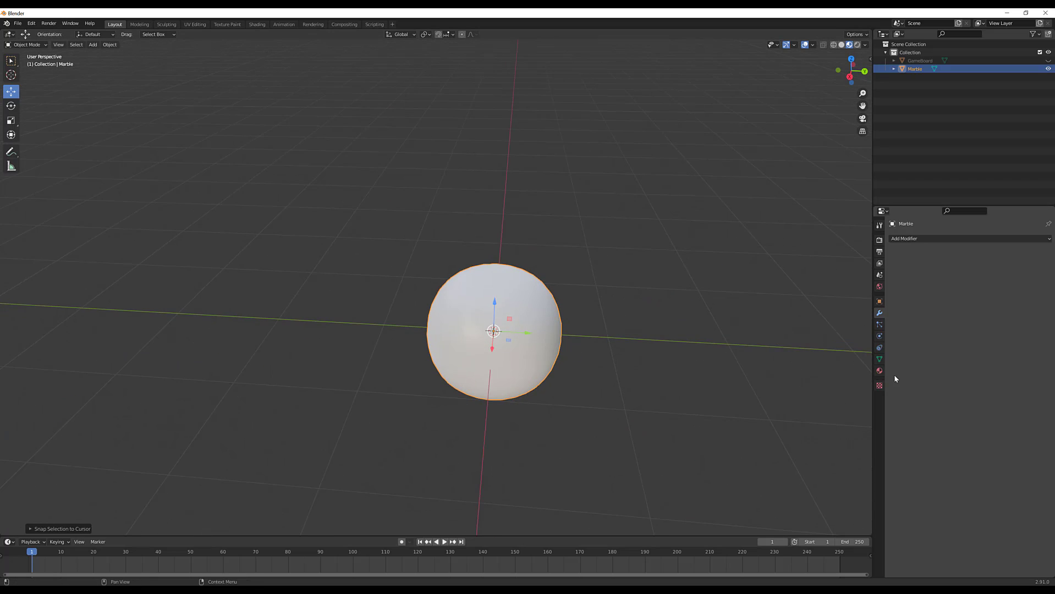
# Step: Rename the Marble's material to Marble_MTRL
pyautogui.click(880, 371)
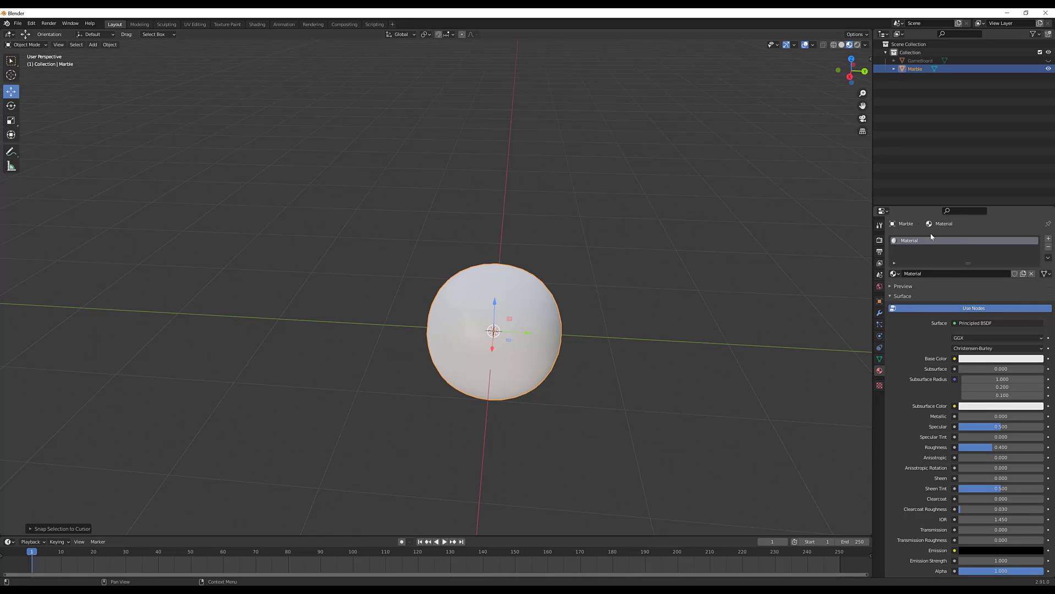
pyautogui.click(930, 272)
pyautogui.write('Marble')
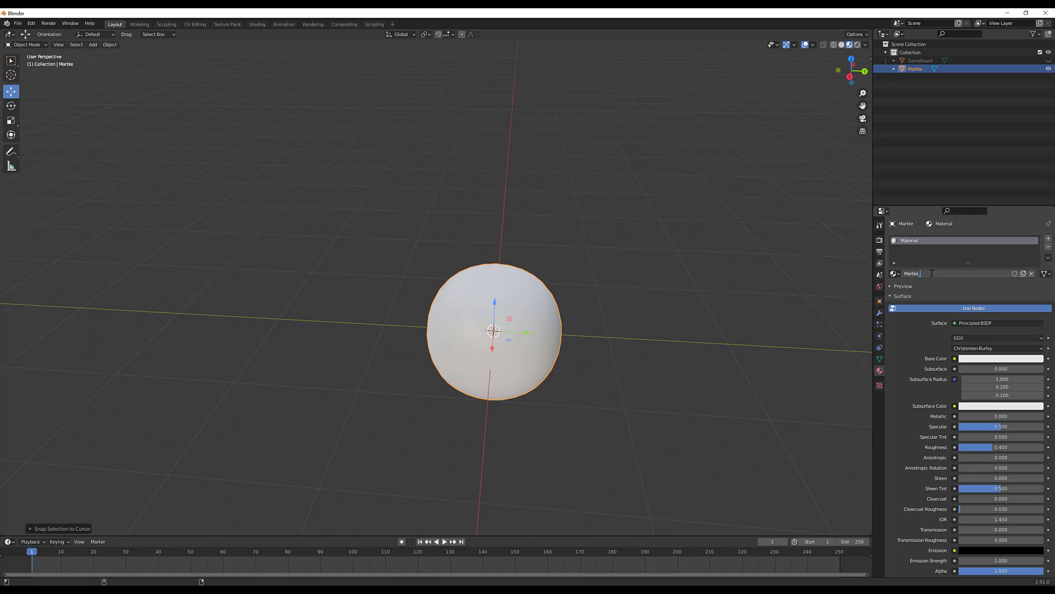
pyautogui.write('_MTRL')
pyautogui.press('Return')
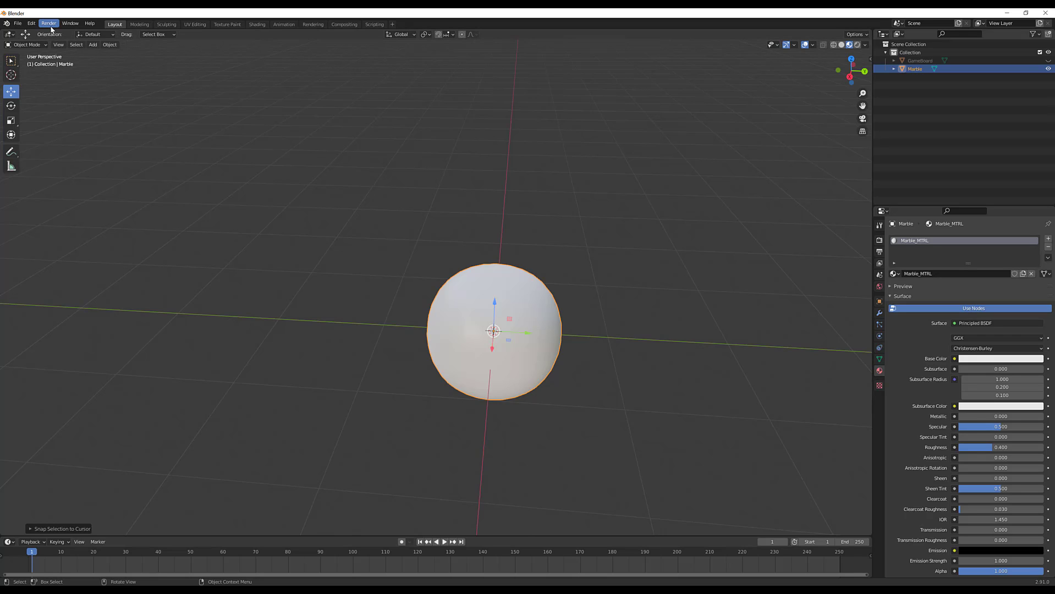
# Step: Open the Marble in the UV Editing workspace and enable UV sync selection to show its complete UV layout
pyautogui.click(194, 24)
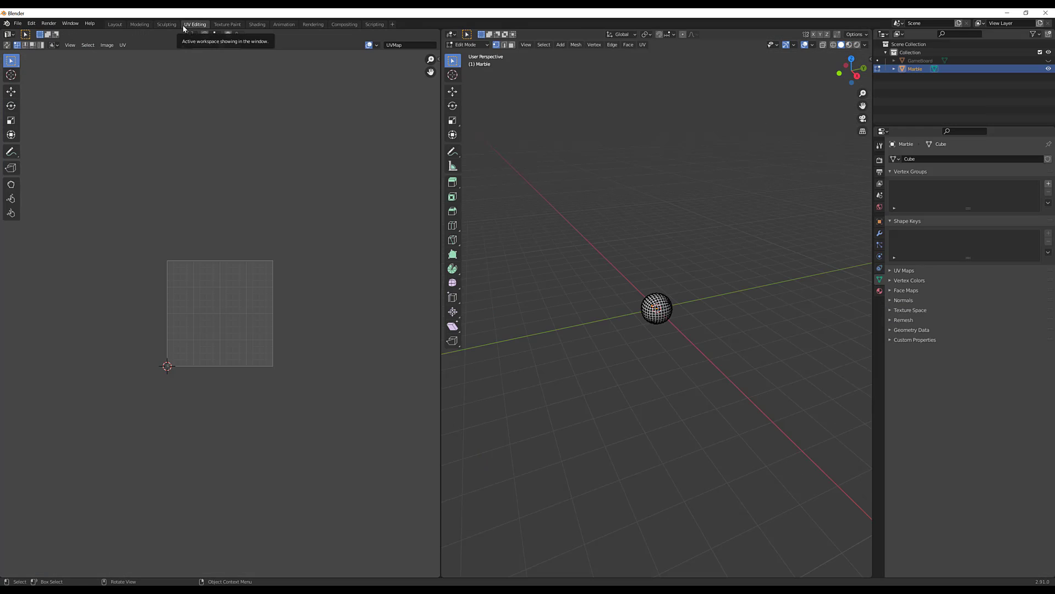
pyautogui.click(6, 45)
pyautogui.scroll(6, 218, 297)
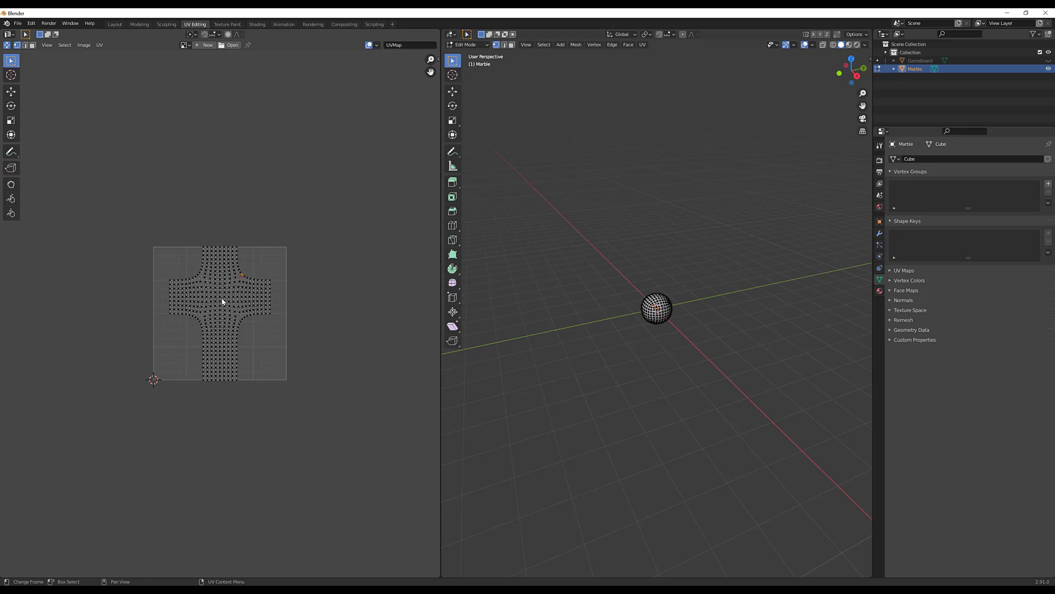
pyautogui.moveTo(653, 310); pyautogui.dragTo(573, 299, button='middle')
pyautogui.scroll(4, 627, 294)
pyautogui.moveTo(661, 291); pyautogui.dragTo(643, 281, button='middle')
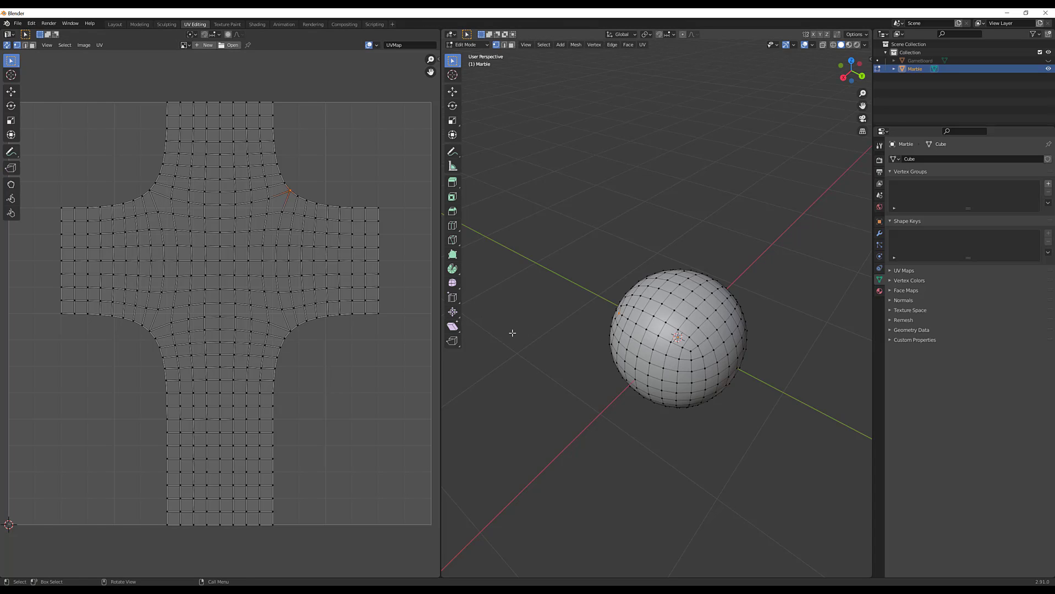
# Step: Switch to the browser to view the historical double-hemisphere world map, close it and return to the Marble in Blender
pyautogui.hotkey('alt', 'Tab')
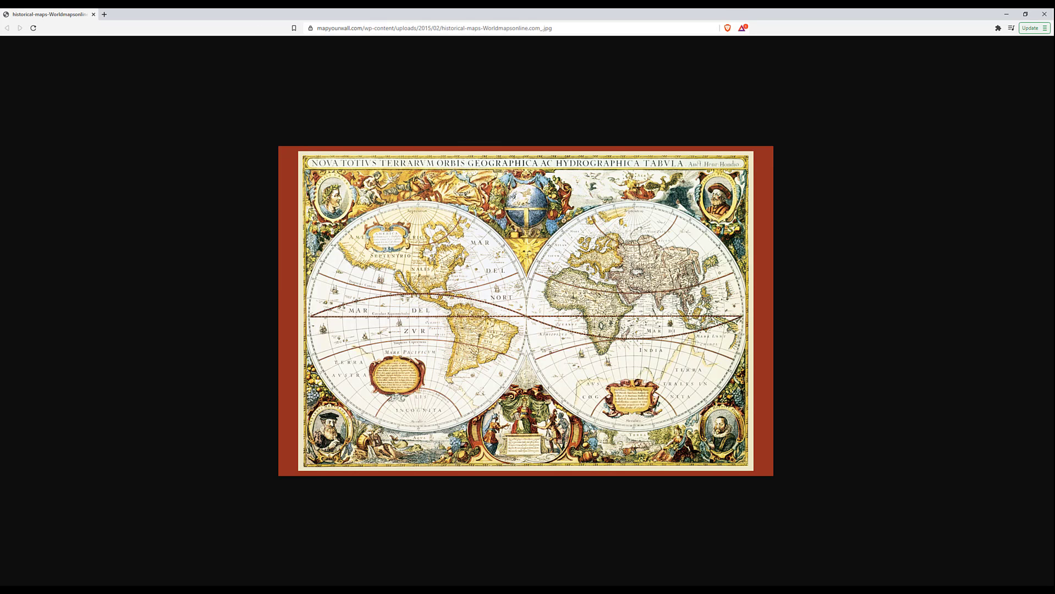
pyautogui.click(1046, 16)
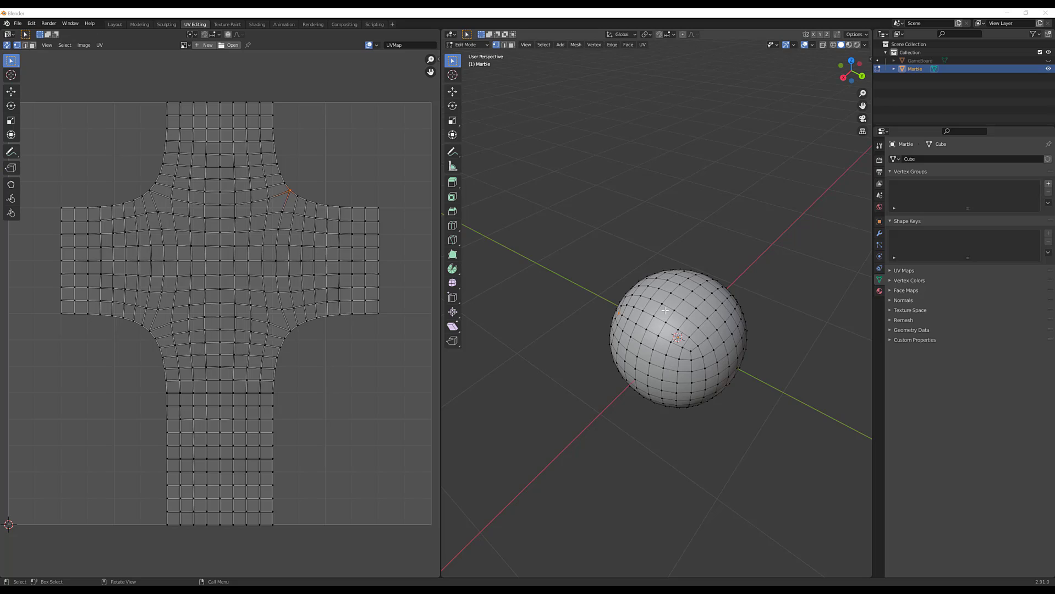
pyautogui.moveTo(723, 306); pyautogui.dragTo(704, 294, button='middle')
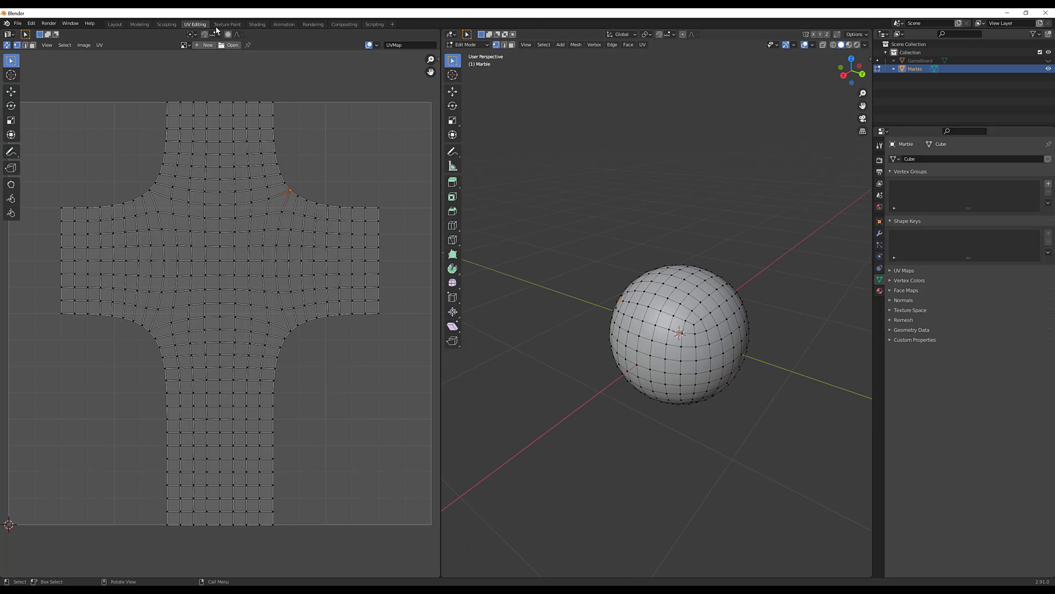
pyautogui.moveTo(542, 177); pyautogui.dragTo(626, 218, button='middle')
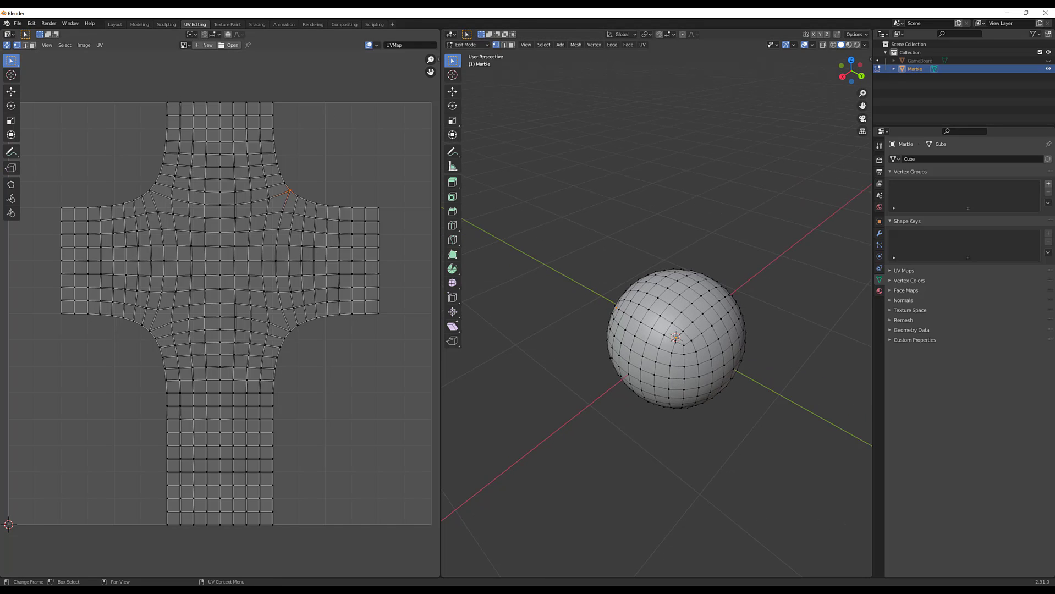
pyautogui.hotkey('ctrl', 'Tab')
pyautogui.click(833, 164)
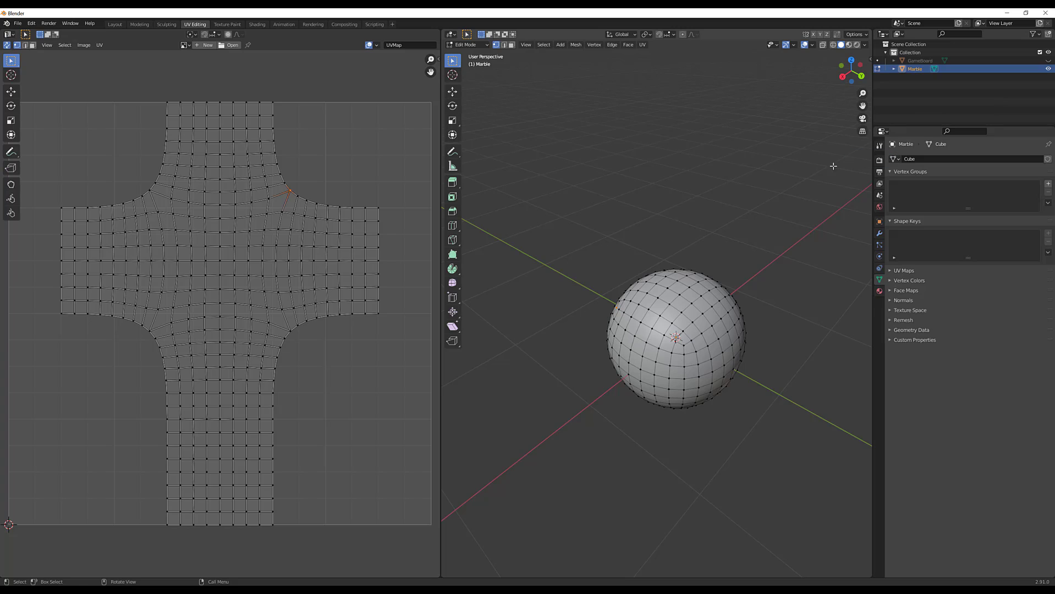
pyautogui.press('Tab')
pyautogui.press('Tab')
pyautogui.scroll(1, 644, 327)
pyautogui.moveTo(643, 327); pyautogui.dragTo(655, 313, button='middle')
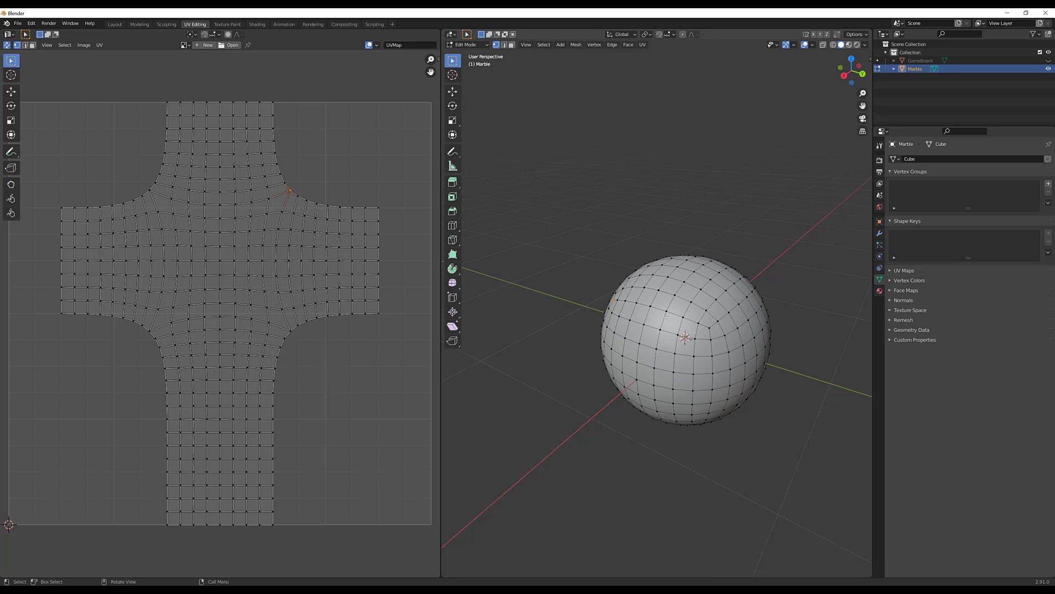
# Step: Select all of the Marble's faces in face select mode and unwrap their UVs with Unwrap
pyautogui.click(512, 44)
pyautogui.press('a')
pyautogui.moveTo(723, 290); pyautogui.dragTo(743, 395, button='middle')
pyautogui.press('u')
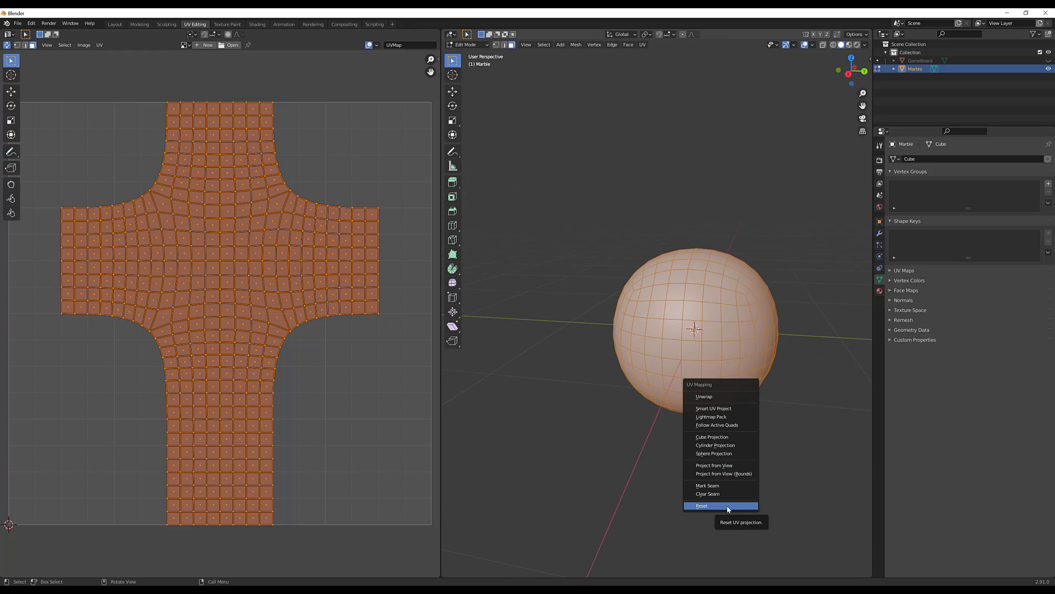
pyautogui.click(702, 396)
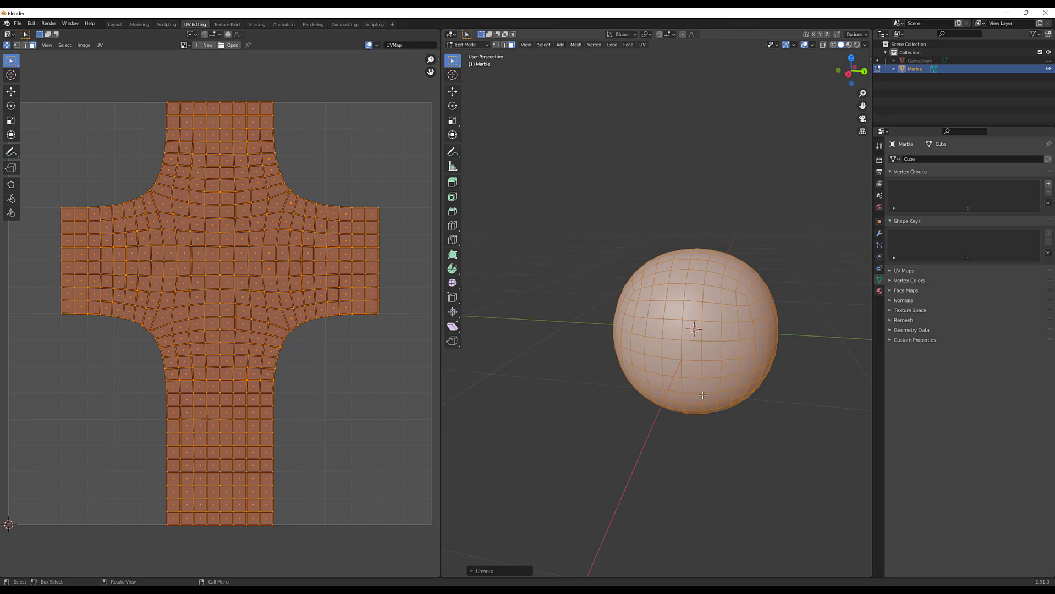
# Step: Select the edge loop running around the middle of the Marble in edge select mode
pyautogui.moveTo(702, 395); pyautogui.dragTo(699, 450, button='middle')
pyautogui.moveTo(732, 382)
pyautogui.mouseDown(button='middle')
pyautogui.moveTo(720, 393)
pyautogui.moveTo(734, 372)
pyautogui.mouseUp(button='middle')
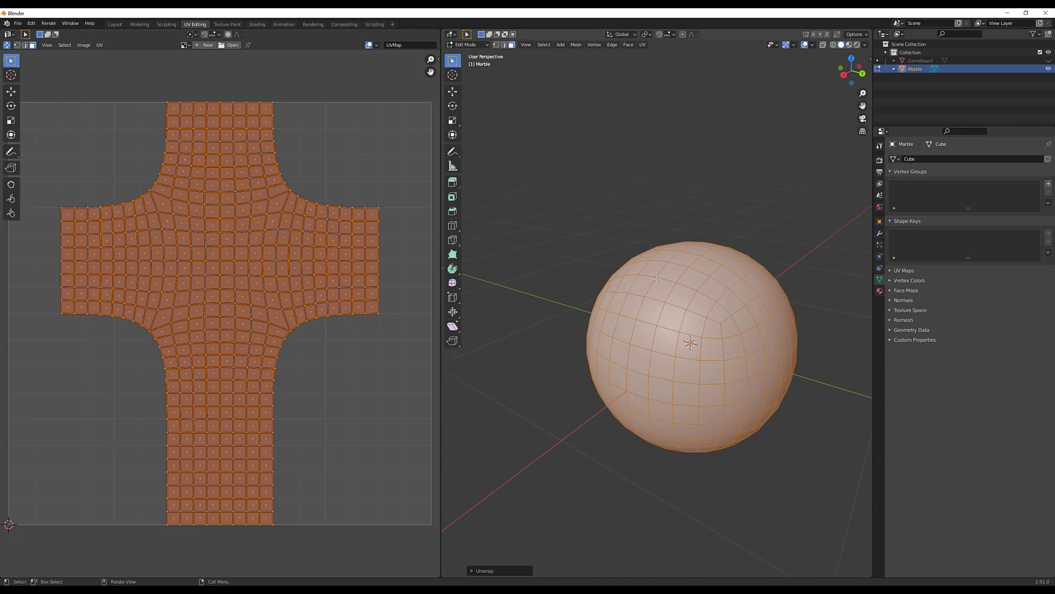
pyautogui.press('2')
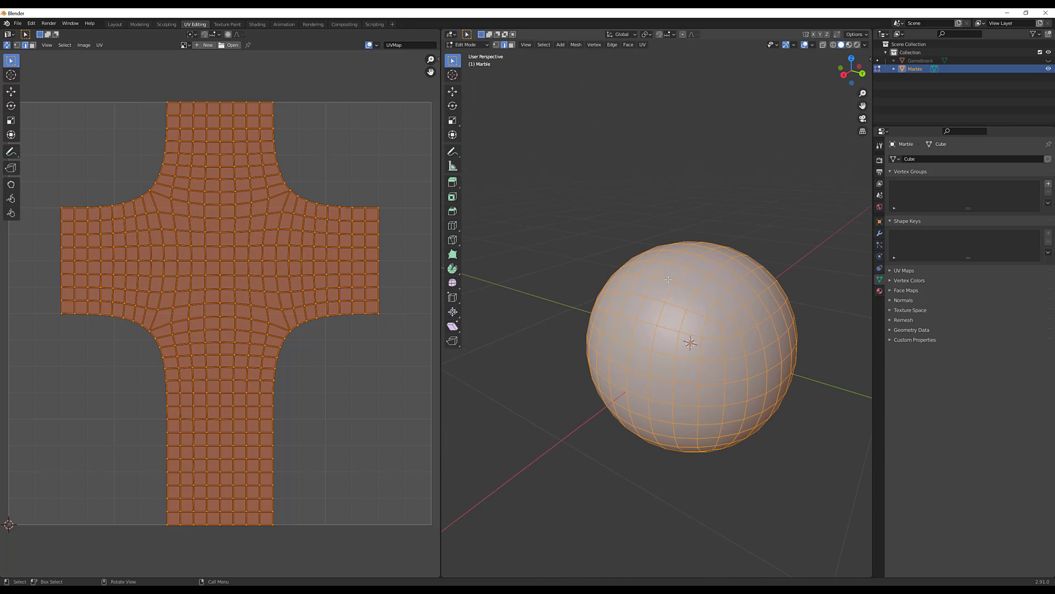
pyautogui.keyDown('alt'); pyautogui.click(659, 273); pyautogui.keyUp('alt')
pyautogui.moveTo(660, 273); pyautogui.dragTo(612, 289, button='middle')
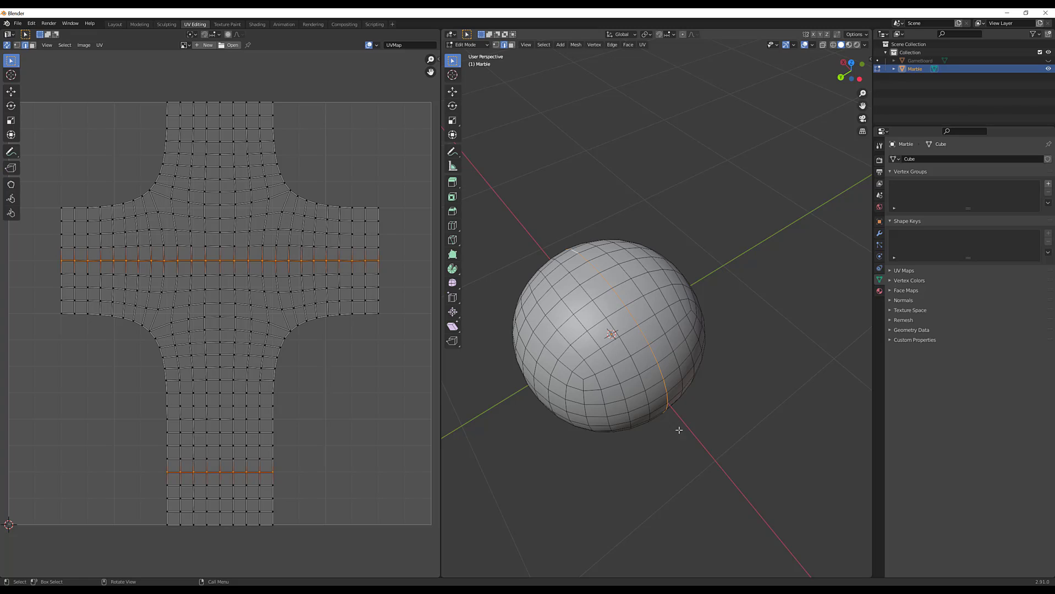
pyautogui.moveTo(678, 429); pyautogui.dragTo(618, 199, button='middle')
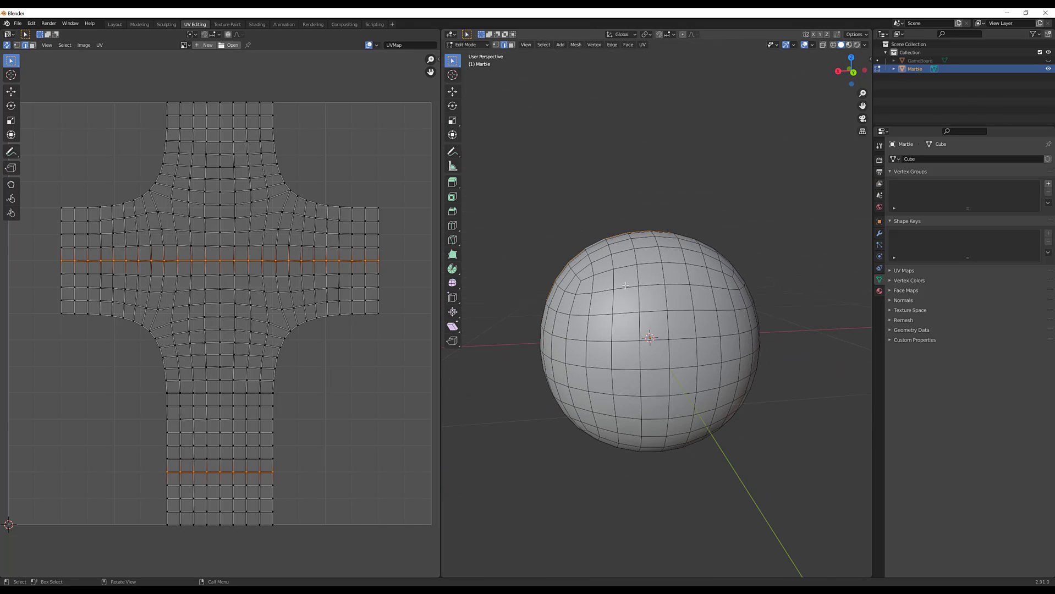
pyautogui.moveTo(659, 301); pyautogui.dragTo(627, 370, button='middle')
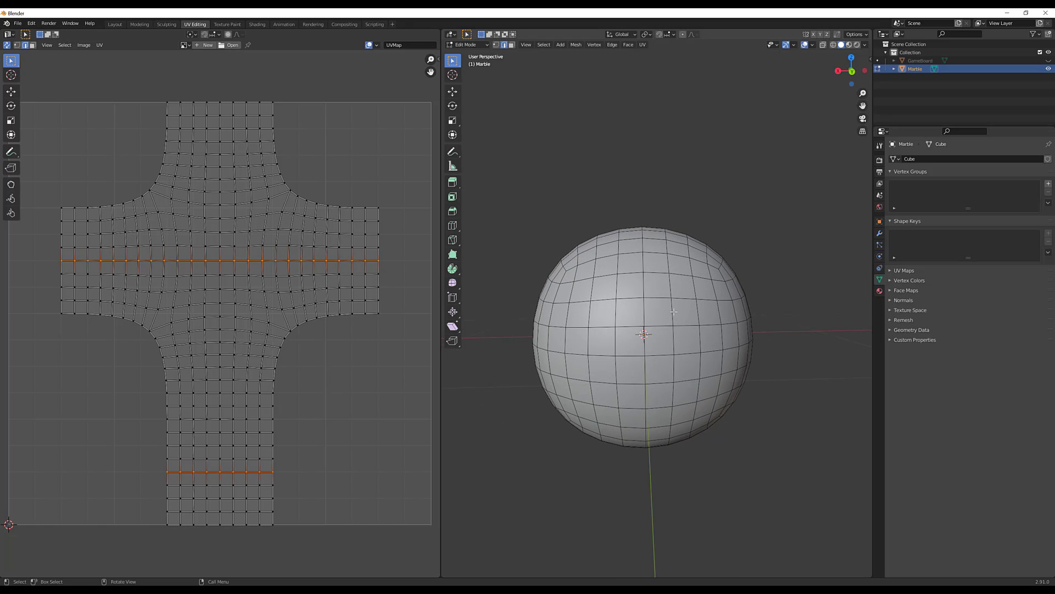
# Step: Try to box-deselect one half of the Marble's edge loop, and reselect the full loop
pyautogui.press('b')
pyautogui.keyDown('ctrl'); pyautogui.moveTo(628, 370); pyautogui.dragTo(624, 395); pyautogui.keyUp('ctrl')
pyautogui.press('b')
pyautogui.moveTo(517, 163); pyautogui.dragTo(633, 536)
pyautogui.keyDown('alt'); pyautogui.click(629, 447); pyautogui.keyUp('alt')
pyautogui.moveTo(630, 442); pyautogui.dragTo(671, 443, button='middle')
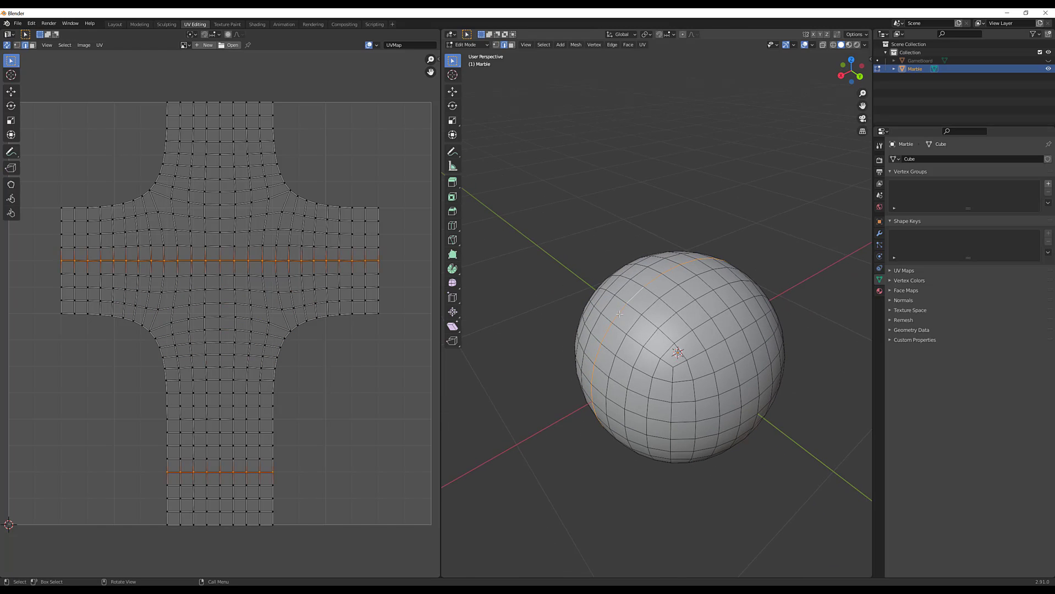
# Step: Turn on X-ray and box-deselect one half of the edge loop, keeping only a half circle of edges selected
pyautogui.moveTo(635, 330); pyautogui.dragTo(532, 202, button='middle')
pyautogui.moveTo(588, 350); pyautogui.dragTo(710, 315, button='middle')
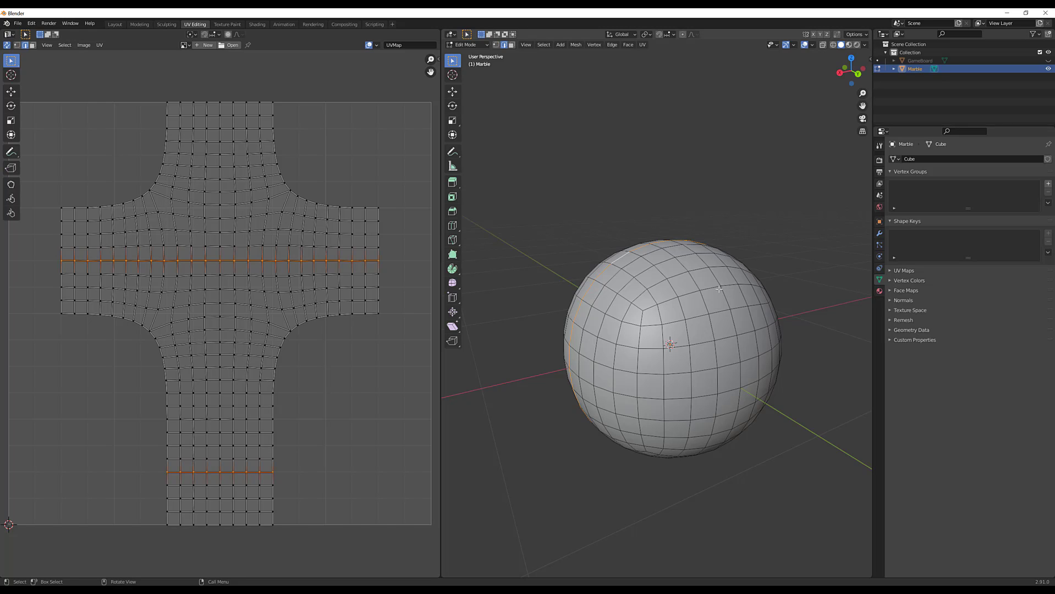
pyautogui.hotkey('alt', 'z')
pyautogui.moveTo(718, 287); pyautogui.dragTo(635, 265, button='middle')
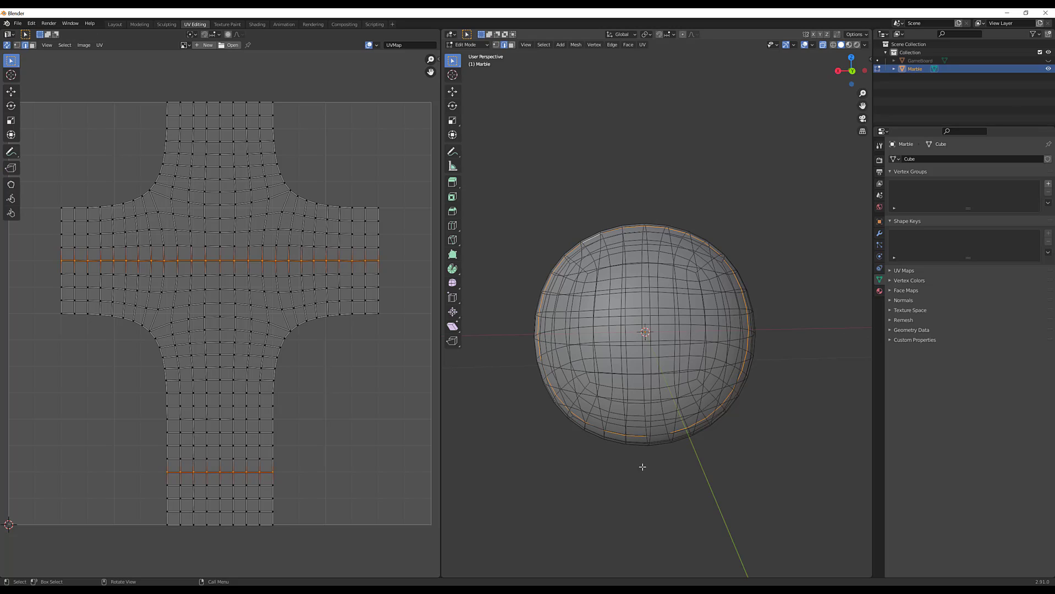
pyautogui.moveTo(498, 195); pyautogui.dragTo(633, 520)
pyautogui.keyDown('ctrl'); pyautogui.moveTo(535, 106); pyautogui.dragTo(651, 533); pyautogui.keyUp('ctrl')
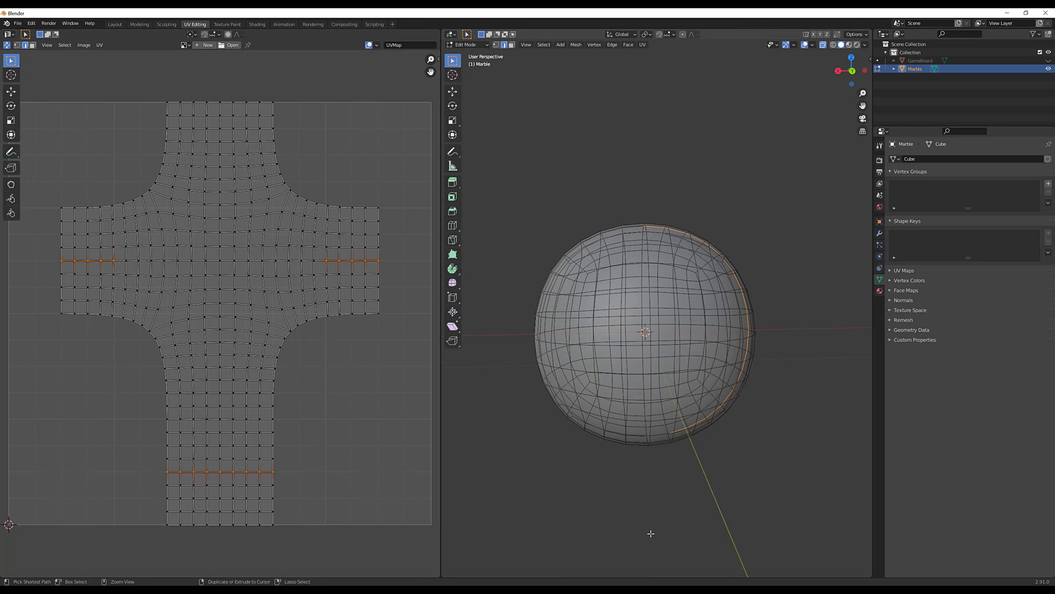
# Step: Mark the selected half loop of edges on the Marble as a UV seam
pyautogui.moveTo(748, 357); pyautogui.dragTo(790, 357, button='middle')
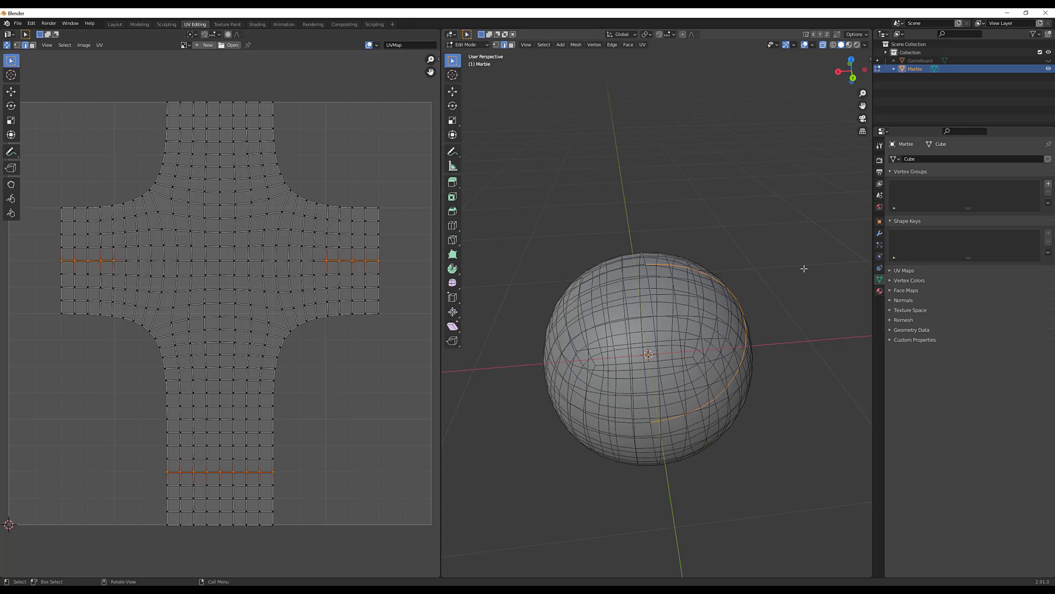
pyautogui.press('u')
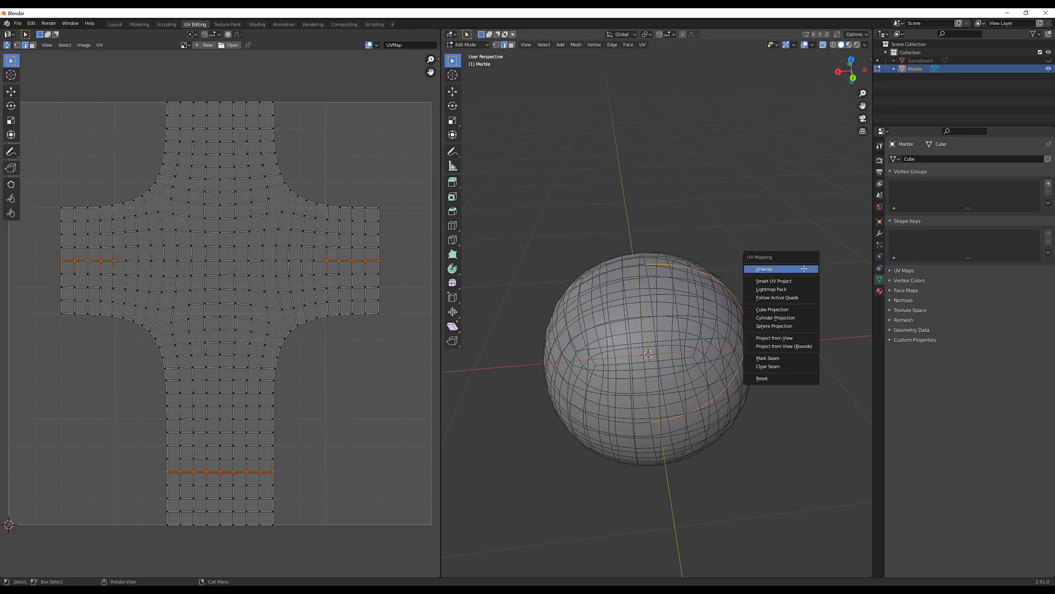
pyautogui.click(778, 358)
pyautogui.moveTo(789, 380); pyautogui.dragTo(655, 253, button='middle')
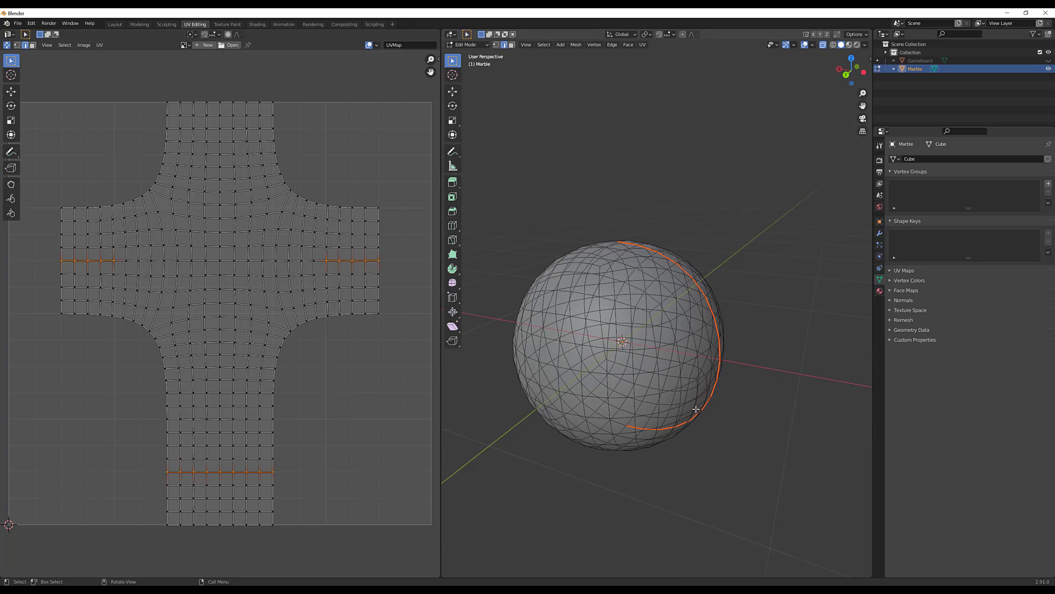
pyautogui.moveTo(696, 409); pyautogui.dragTo(583, 376, button='middle')
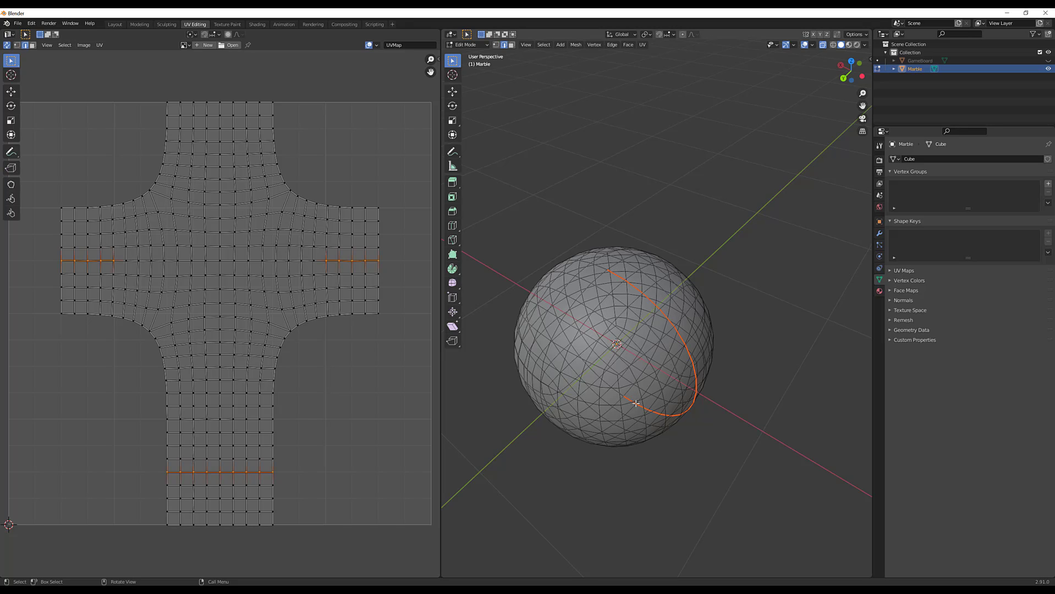
pyautogui.moveTo(640, 451); pyautogui.dragTo(510, 57, button='middle')
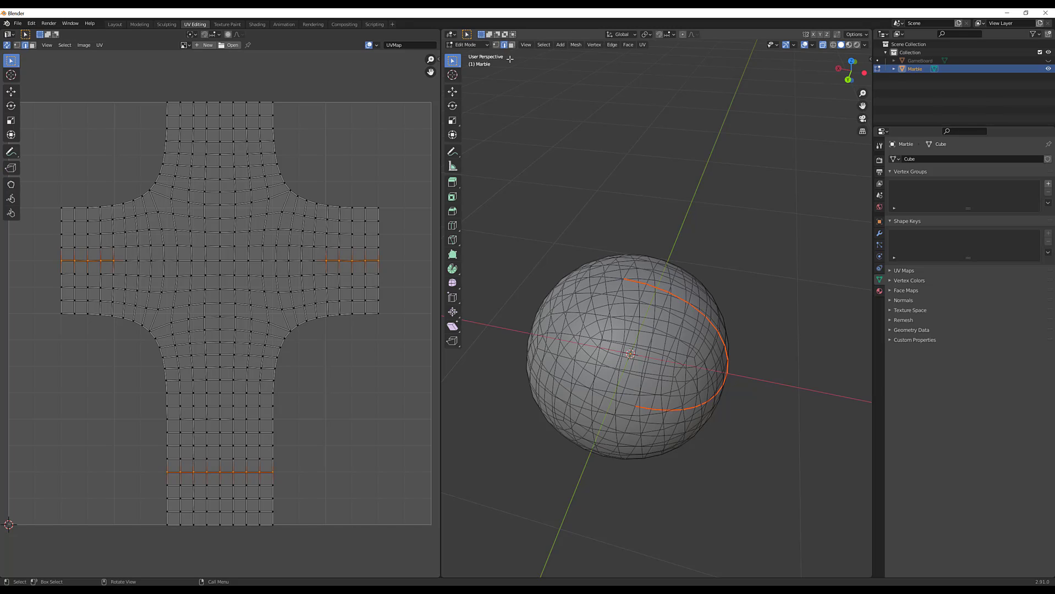
# Step: Select all of the Marble's faces in face select mode and unwrap them along the half-loop seam
pyautogui.press('3')
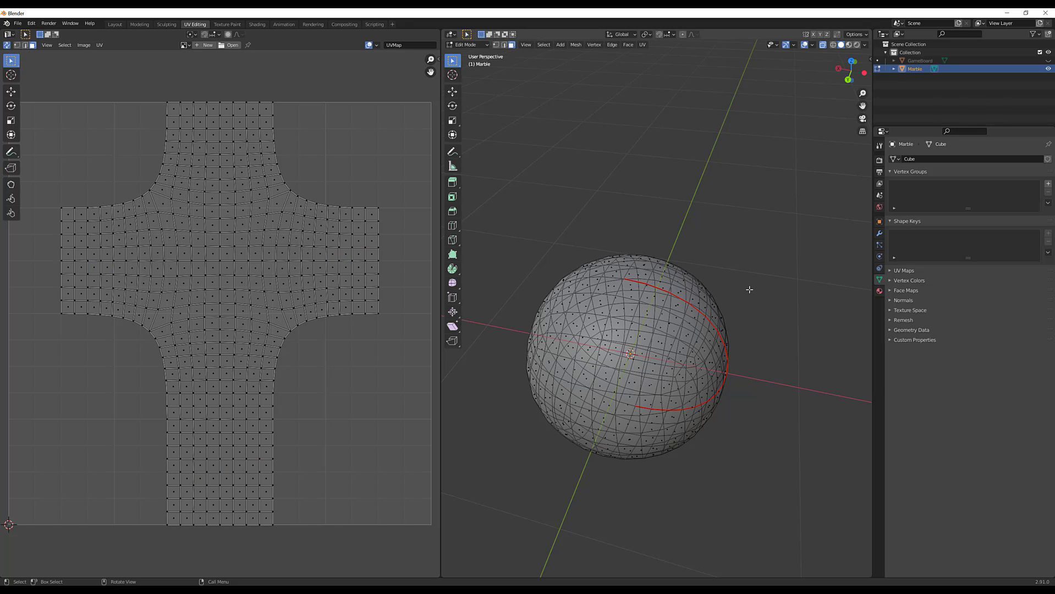
pyautogui.press('a')
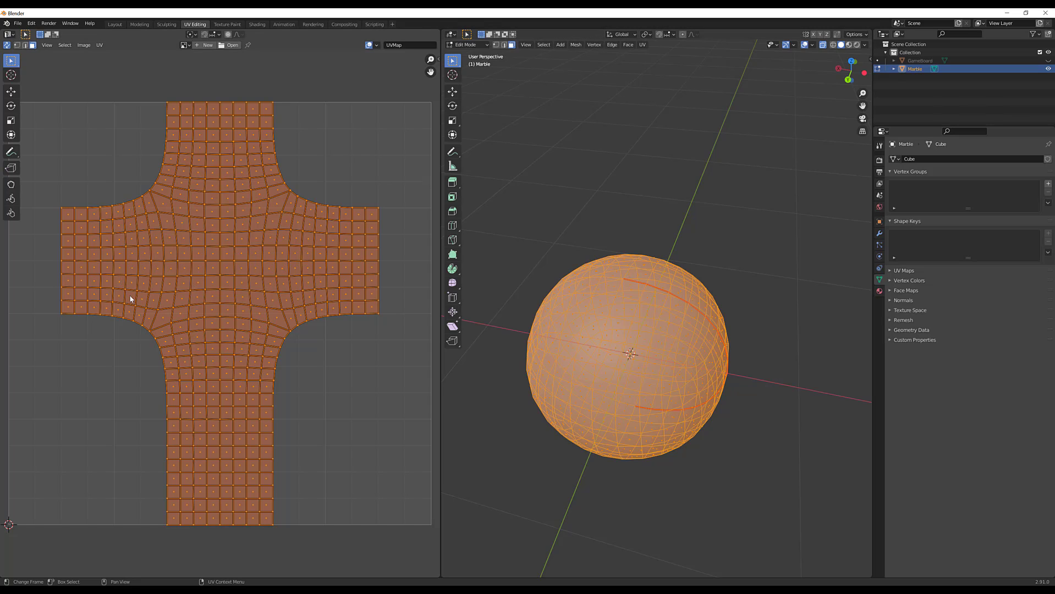
pyautogui.press('u')
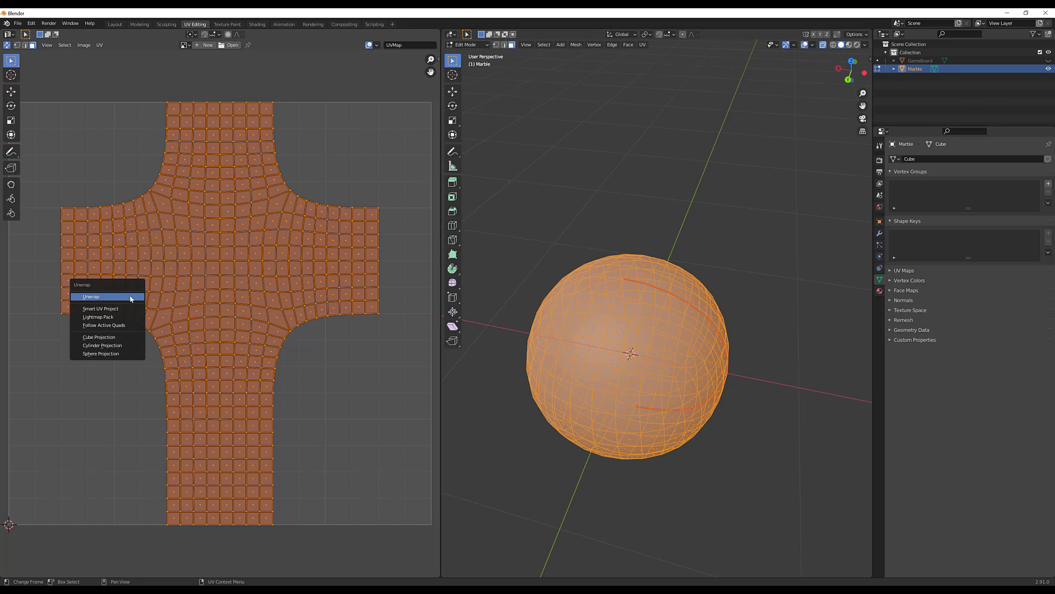
pyautogui.click(132, 298)
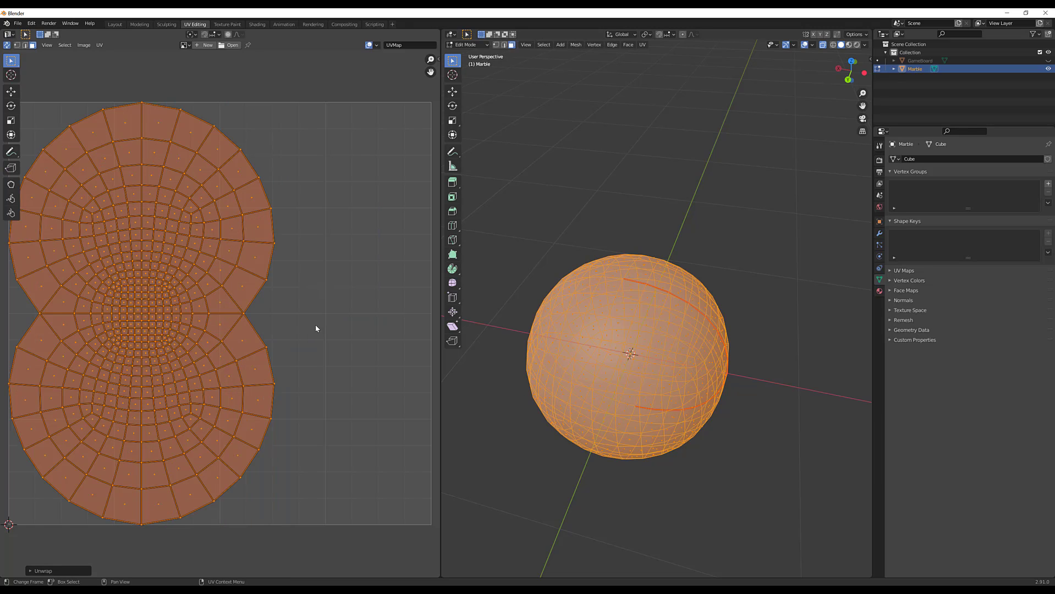
pyautogui.moveTo(315, 328); pyautogui.dragTo(341, 342, button='middle')
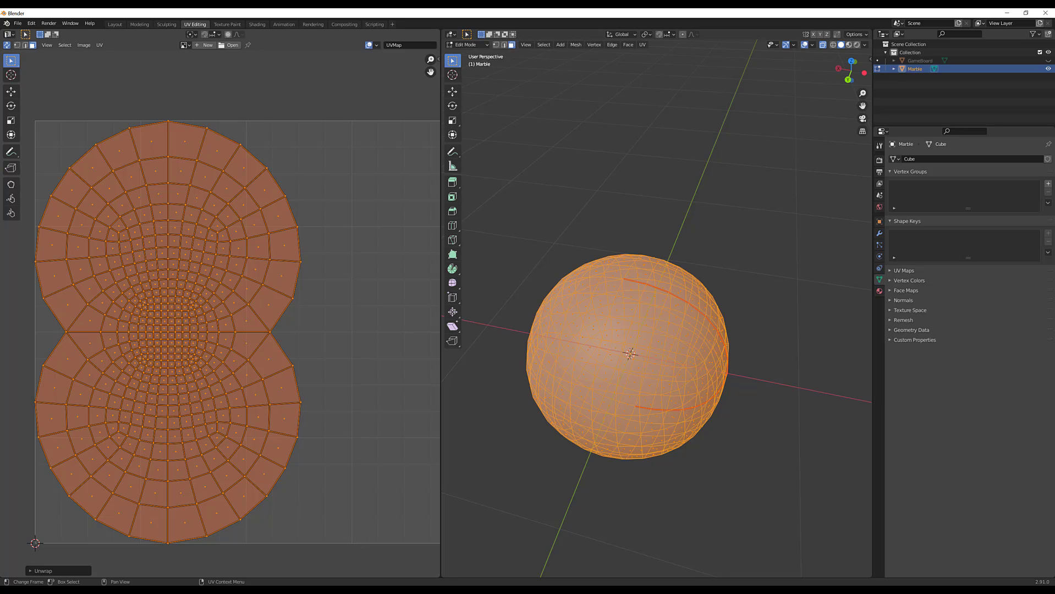
pyautogui.scroll(-2, 298, 311)
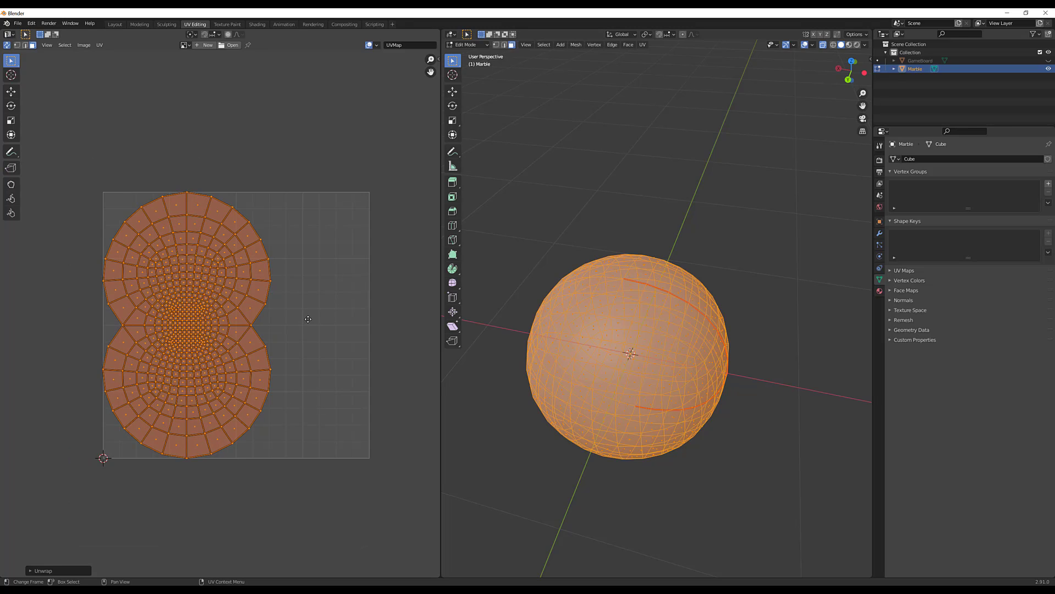
pyautogui.moveTo(307, 321); pyautogui.dragTo(287, 329, button='middle')
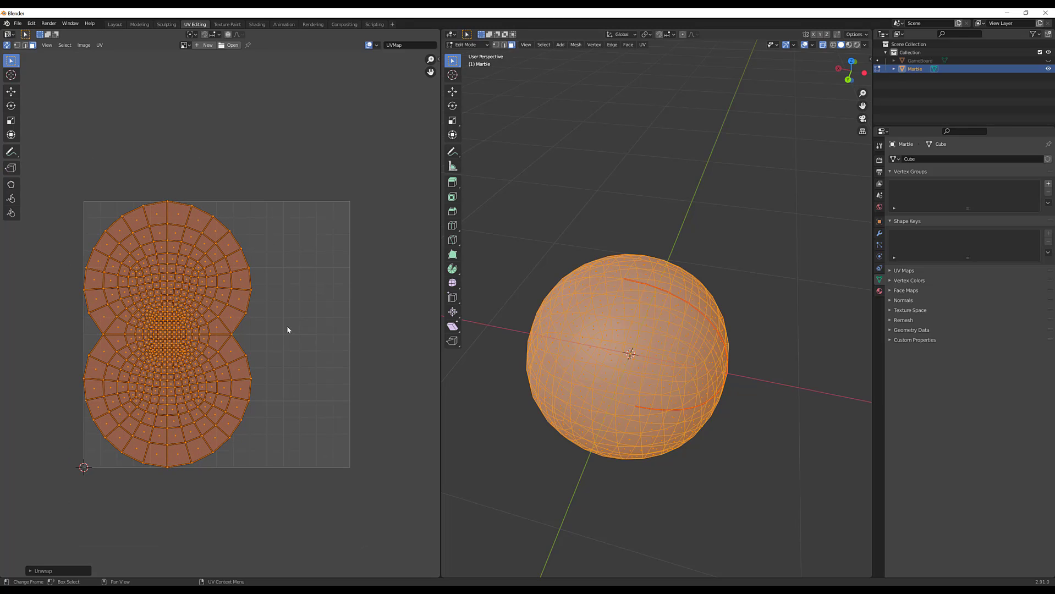
# Step: Select the faces at each side notch of the UV layout to examine where they lie on the sphere
pyautogui.click(259, 301)
pyautogui.moveTo(41, 306); pyautogui.dragTo(127, 371)
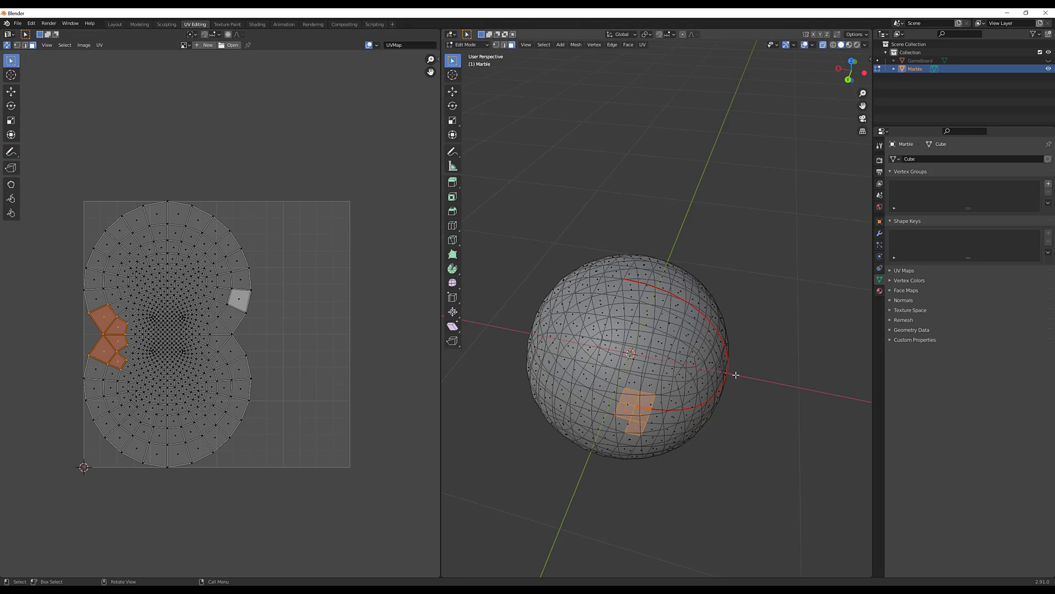
pyautogui.moveTo(283, 330); pyautogui.dragTo(208, 369)
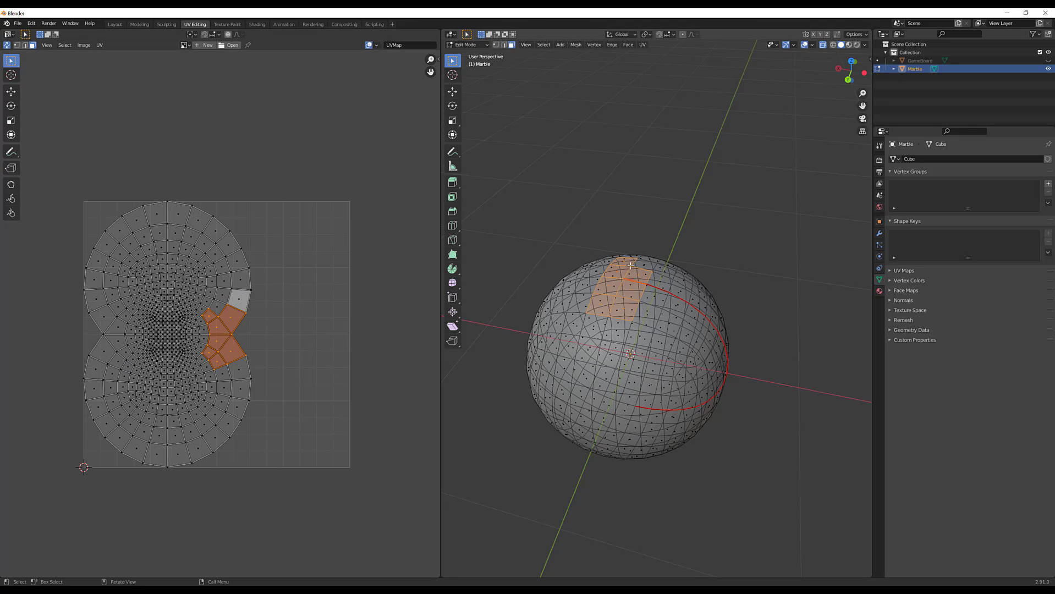
pyautogui.click(330, 274)
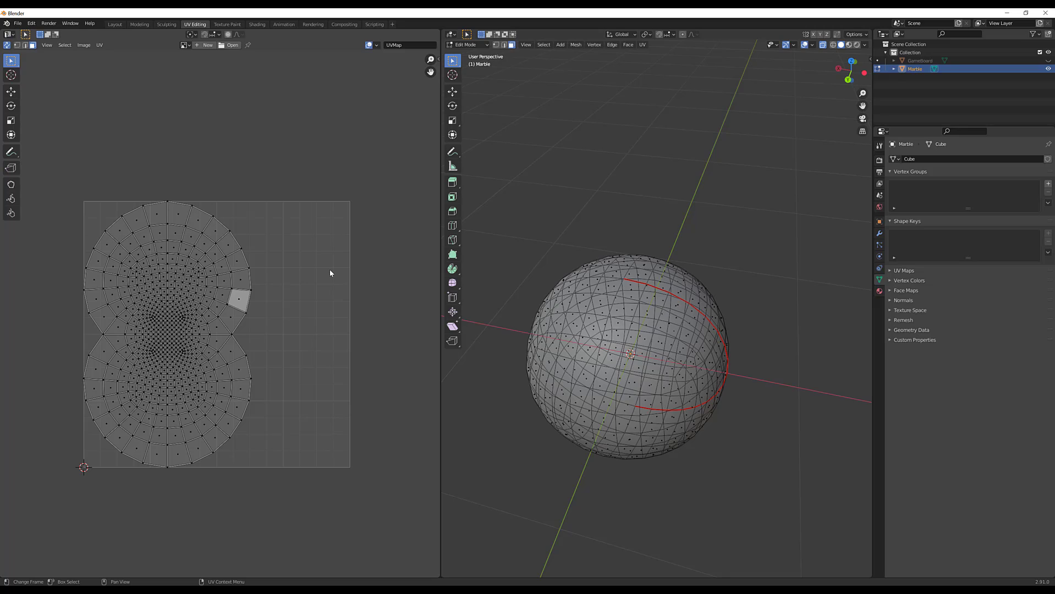
# Step: Rotate the whole UV layout by 90 degrees and select the faces around its upper notch to check them on the sphere
pyautogui.press('a')
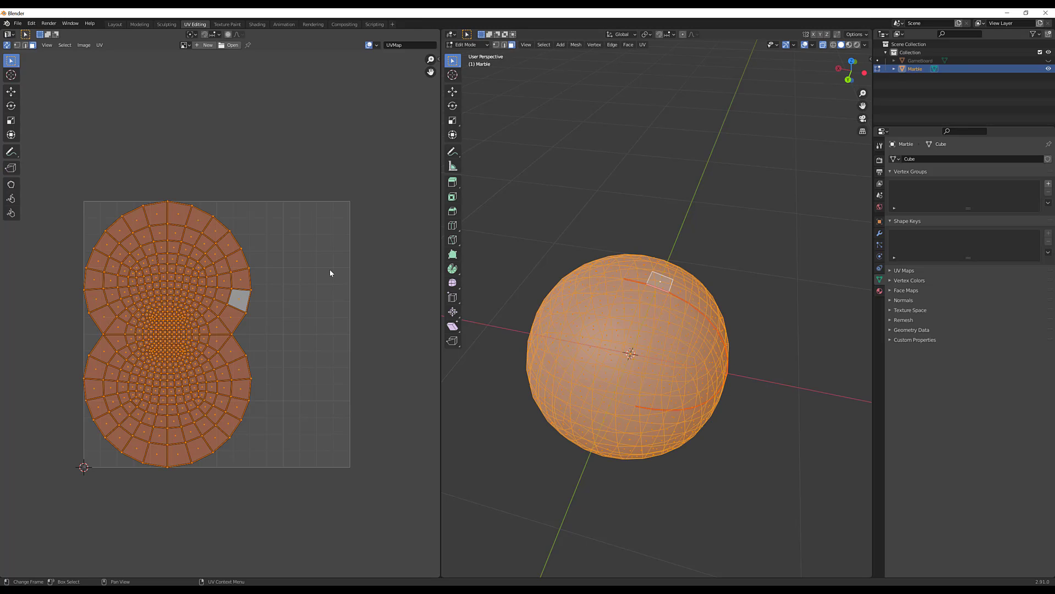
pyautogui.press('r')
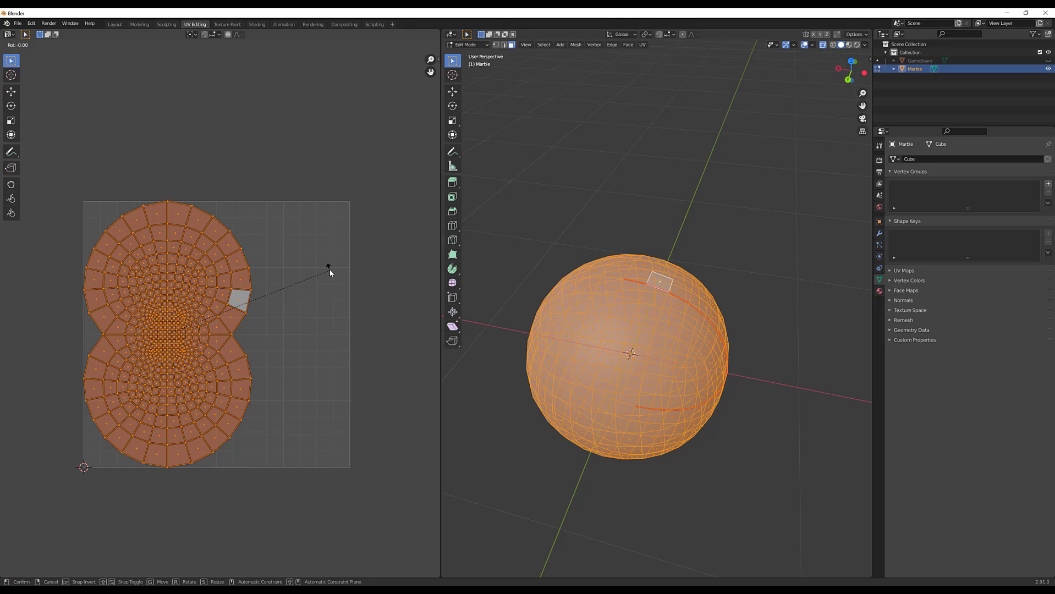
pyautogui.write('90')
pyautogui.press('Return')
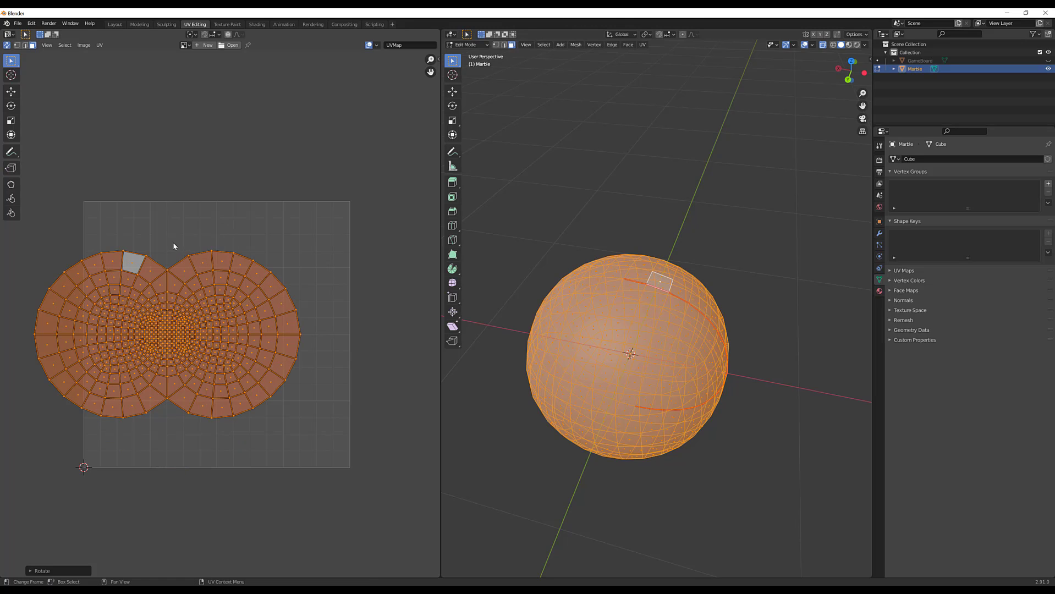
pyautogui.moveTo(152, 233); pyautogui.dragTo(217, 302)
pyautogui.moveTo(788, 307); pyautogui.dragTo(743, 308, button='middle')
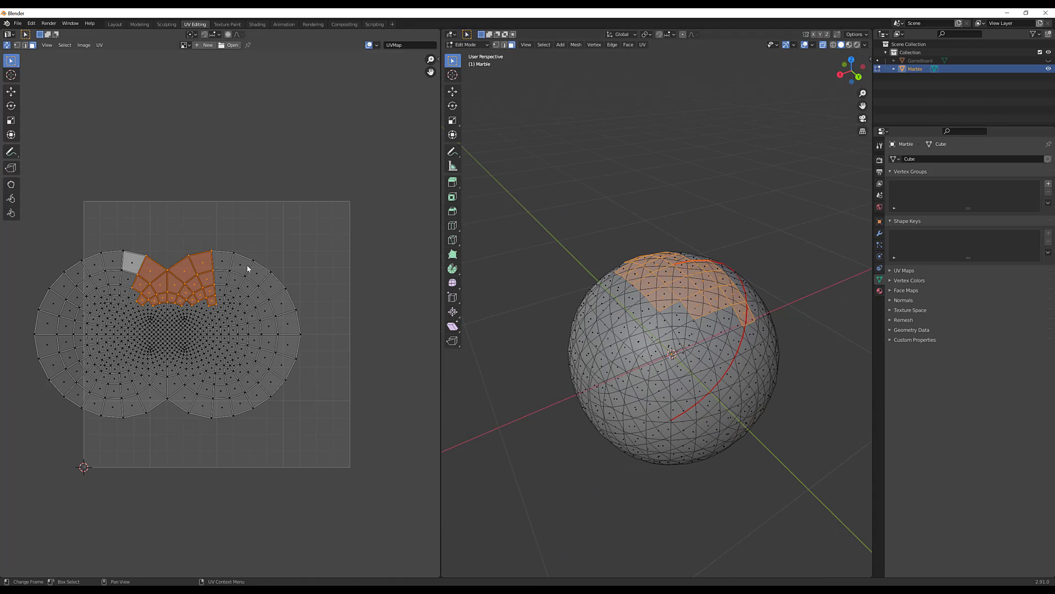
# Step: Move the complete UV layout inside the UV square and scale it to about 0.98 so it fits the bounds
pyautogui.press('a')
pyautogui.press('g')
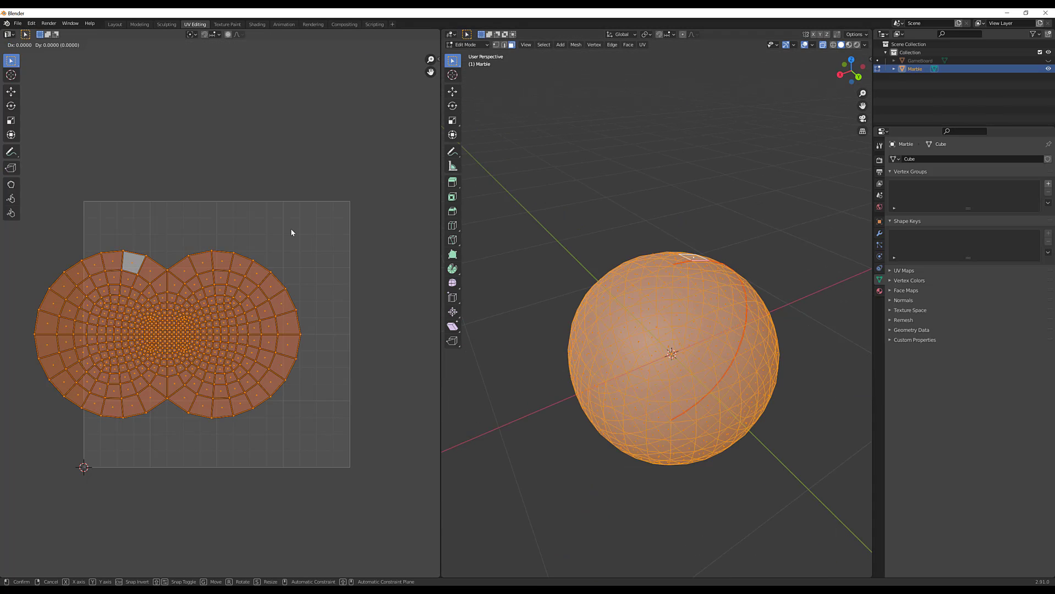
pyautogui.click(339, 218)
pyautogui.press('s')
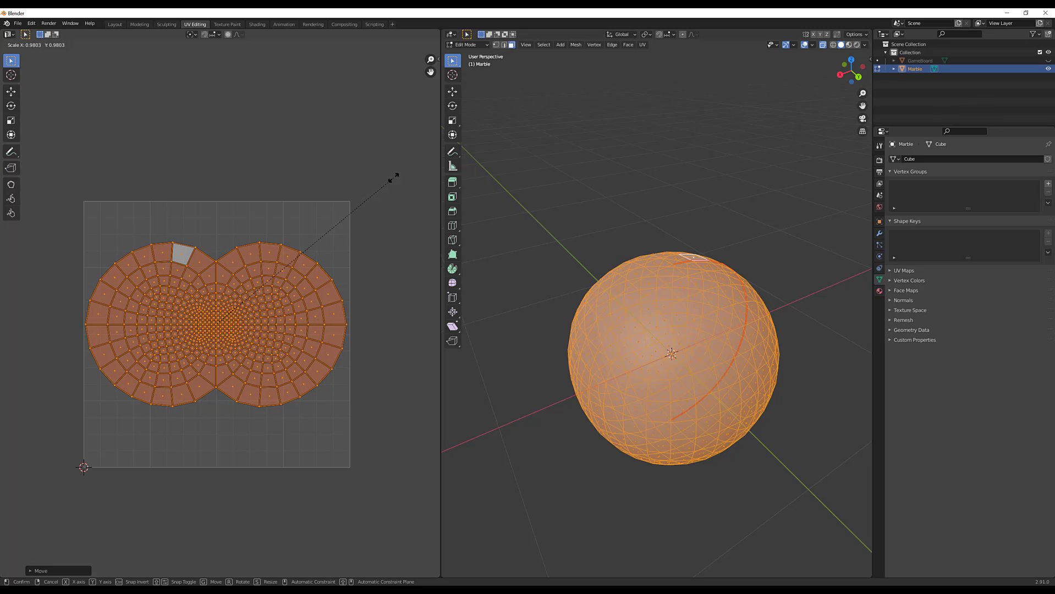
pyautogui.click(391, 177)
pyautogui.click(377, 180)
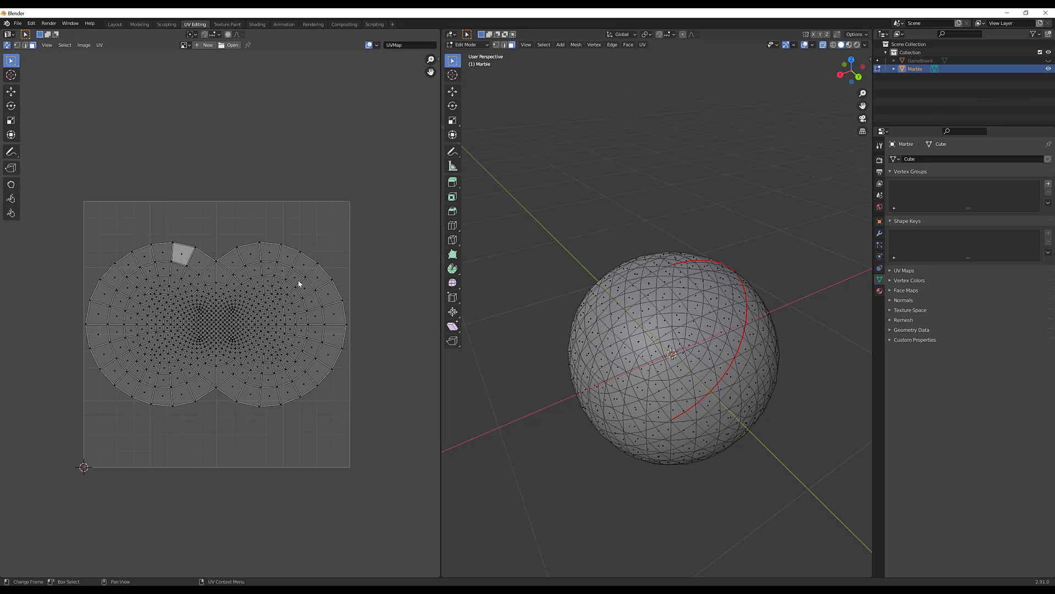
# Step: Switch the Marble to Object Mode and back to Edit Mode, also using the mode pie menu
pyautogui.press('Tab')
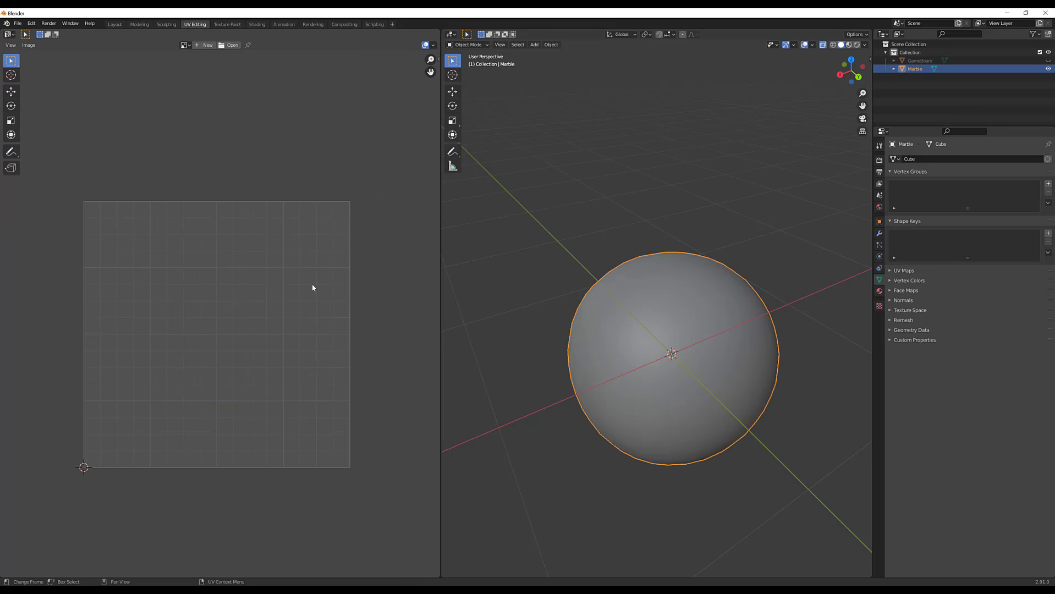
pyautogui.press('Tab')
pyautogui.hotkey('ctrl', 'Tab')
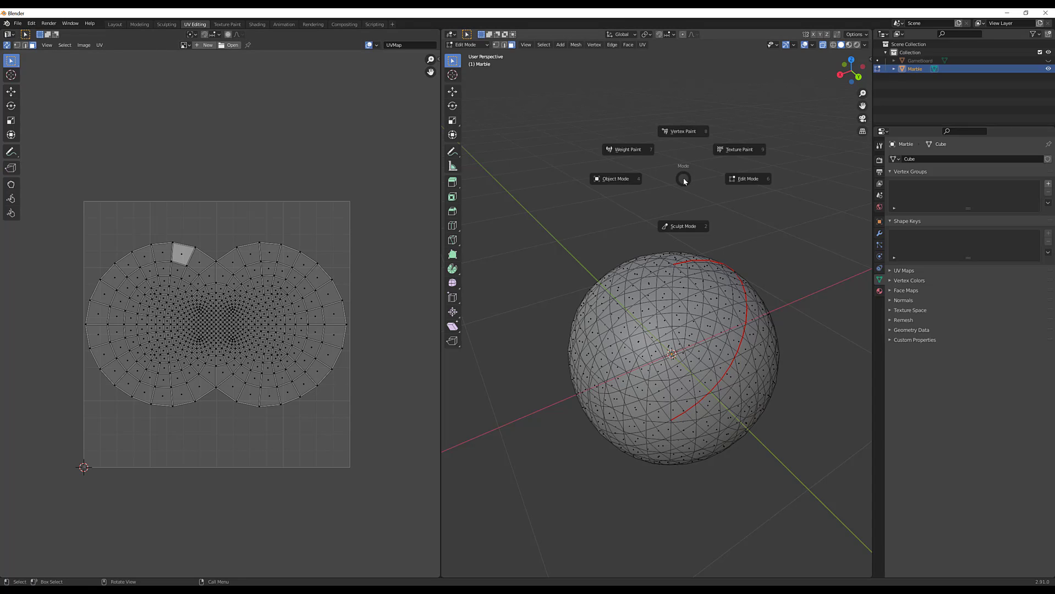
pyautogui.click(659, 181)
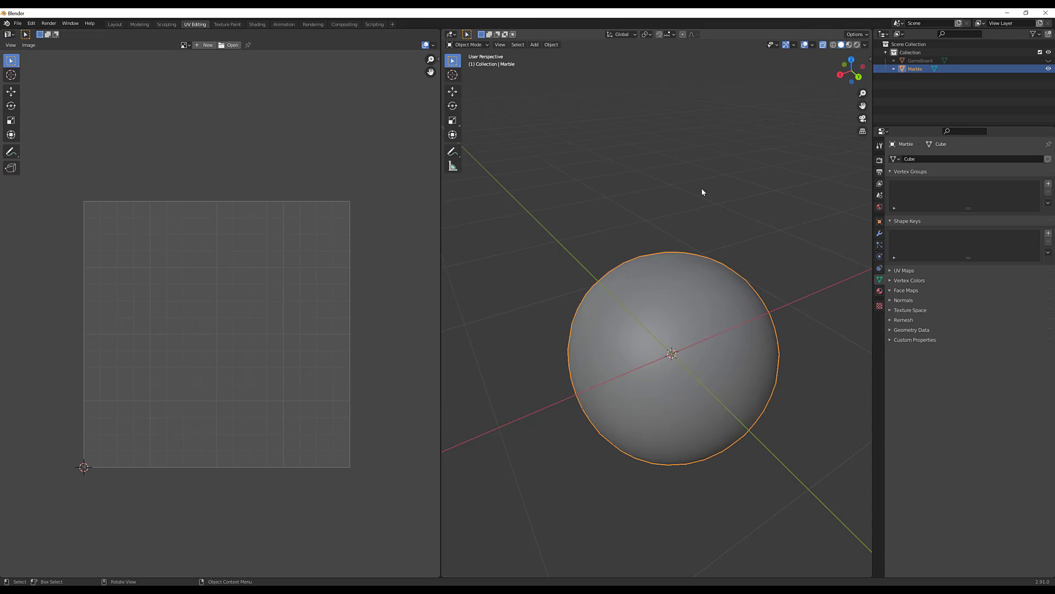
pyautogui.hotkey('ctrl', 'Tab')
pyautogui.click(731, 188)
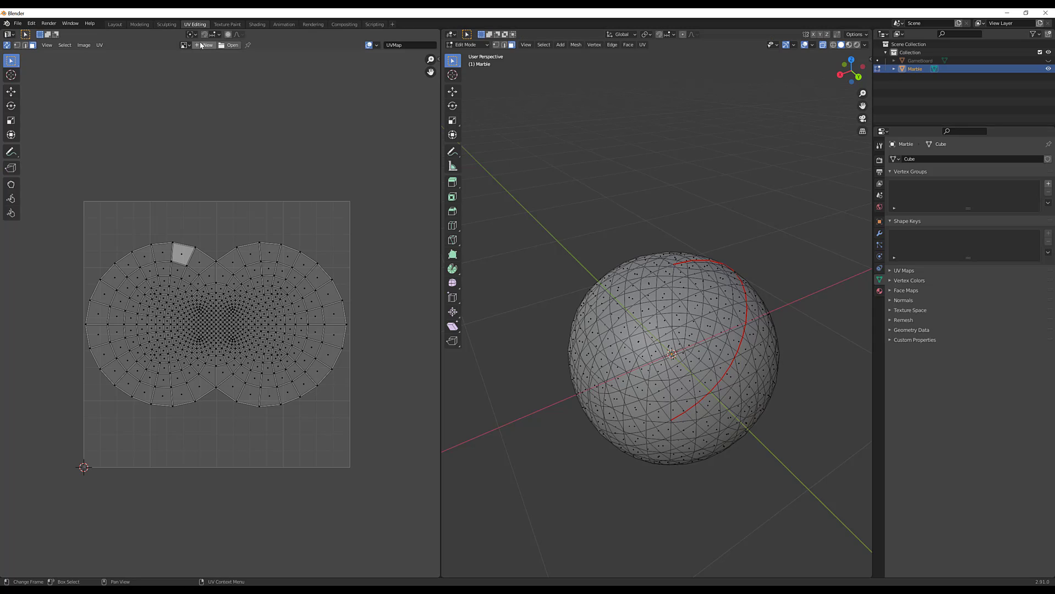
# Step: Switch to the Texture Paint workspace and bring the Marble up close in the 3D view
pyautogui.click(227, 24)
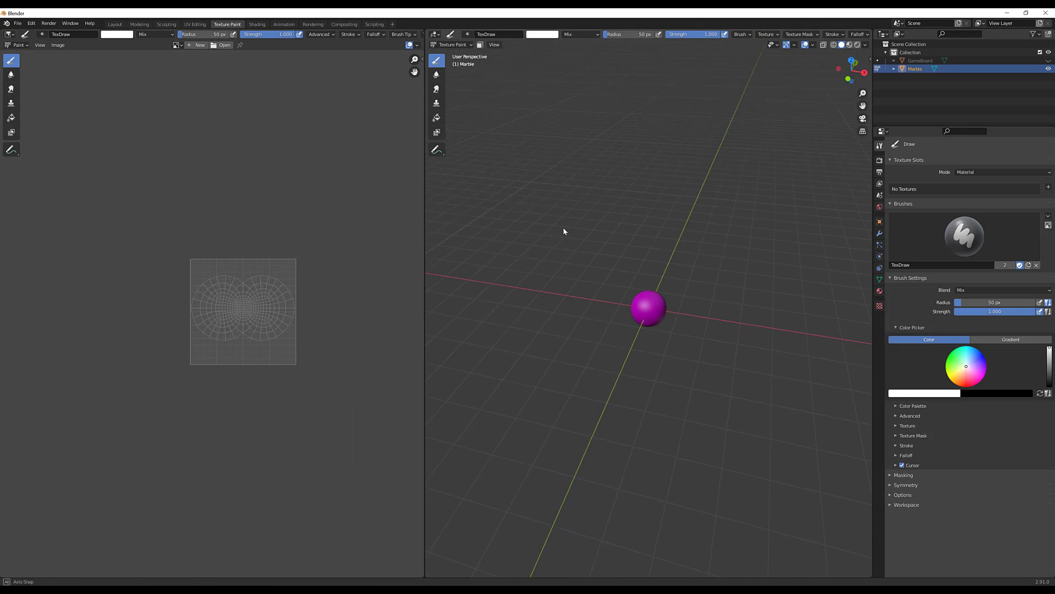
pyautogui.scroll(8, 563, 231)
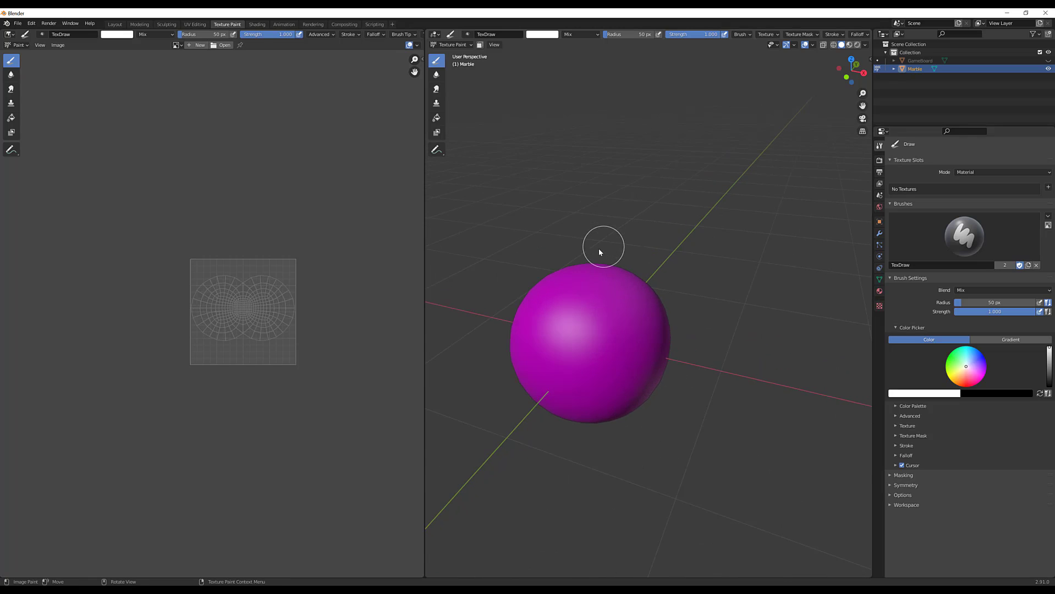
pyautogui.moveTo(737, 259); pyautogui.dragTo(682, 277, button='middle')
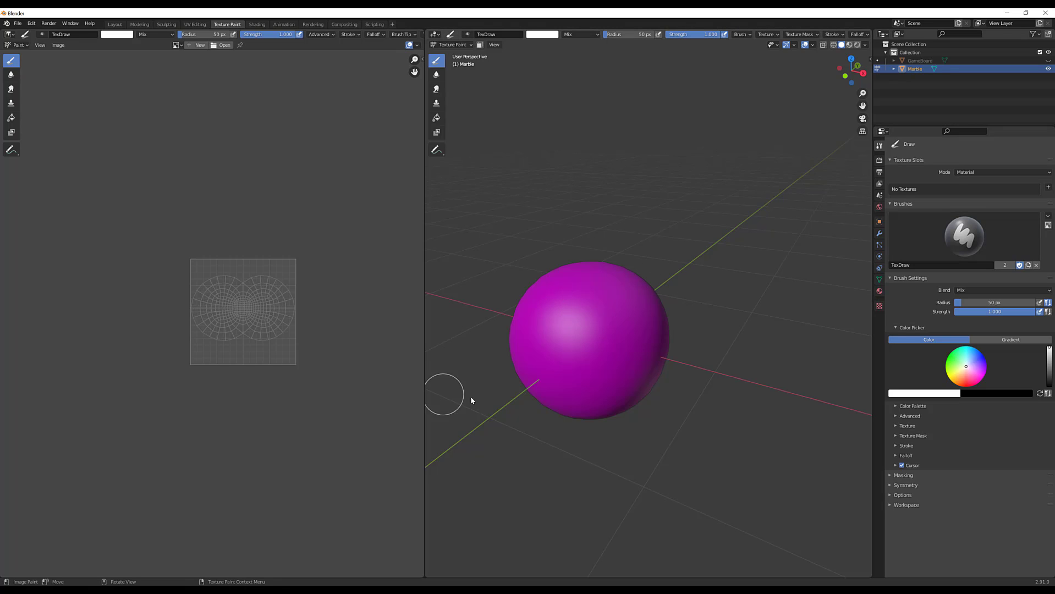
pyautogui.moveTo(646, 396); pyautogui.dragTo(688, 396, button='middle')
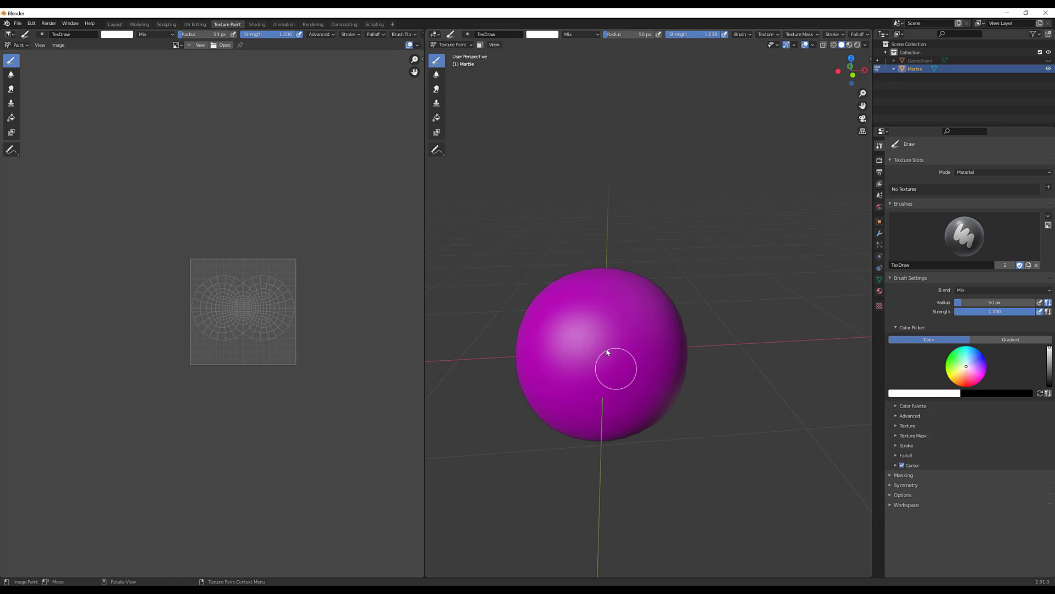
pyautogui.moveTo(619, 332)
pyautogui.mouseDown(button='middle')
pyautogui.moveTo(713, 454)
pyautogui.moveTo(696, 422)
pyautogui.moveTo(728, 428)
pyautogui.mouseUp(button='middle')
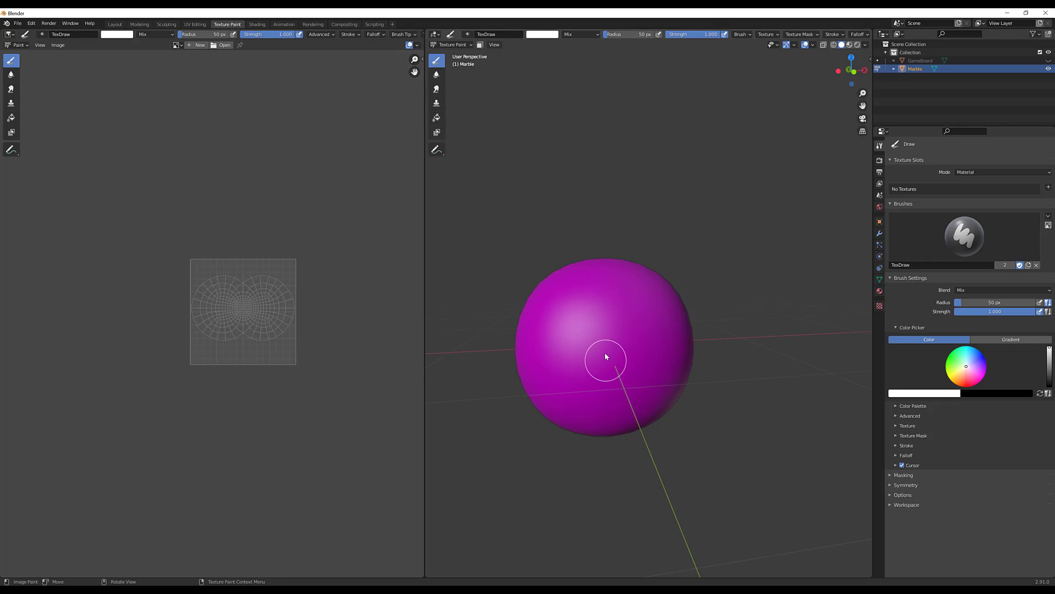
pyautogui.moveTo(603, 352); pyautogui.dragTo(717, 415, button='middle')
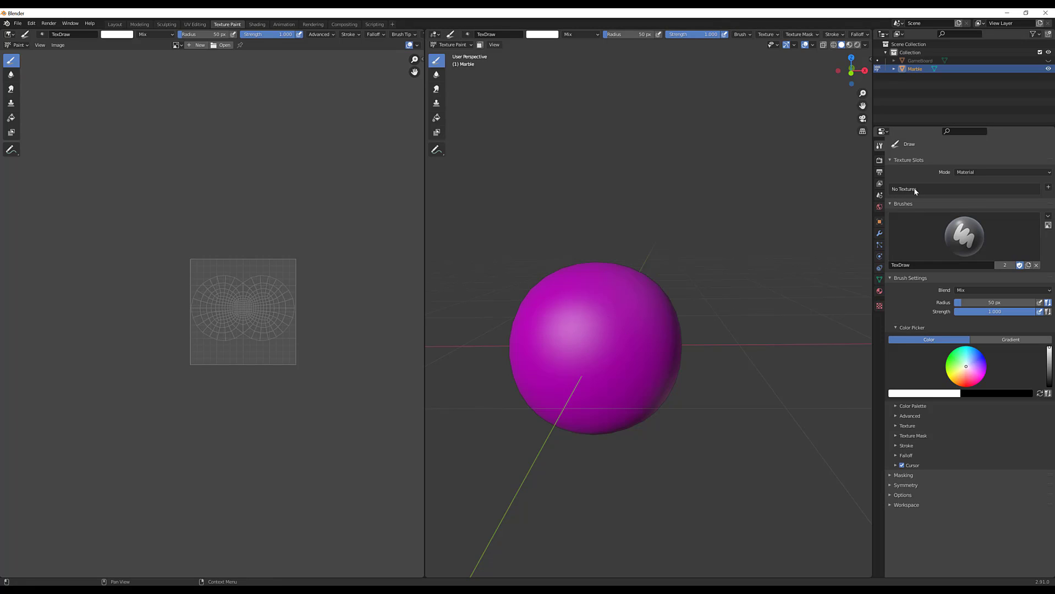
# Step: Add a Base Color texture paint slot named Marble_Base Color at 1024 × 1024 px with a dark grey fill
pyautogui.click(1047, 187)
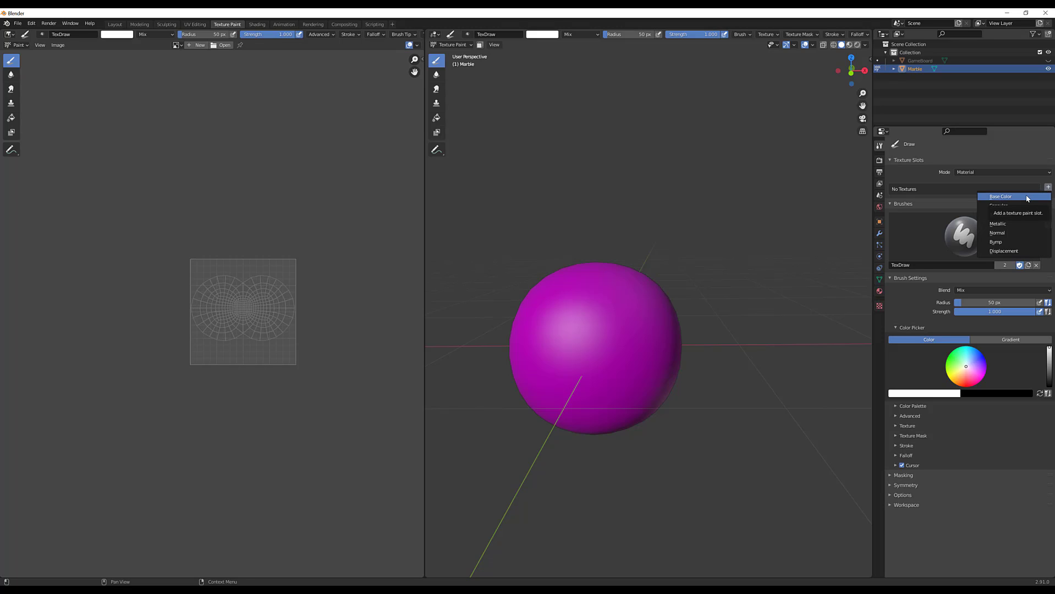
pyautogui.click(1027, 197)
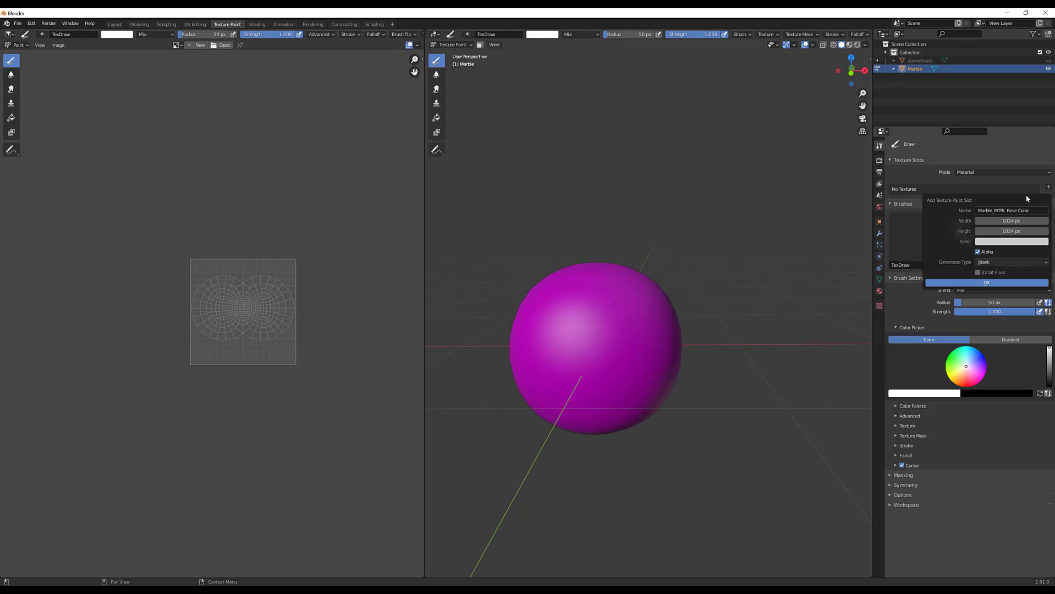
pyautogui.click(1001, 242)
pyautogui.moveTo(1043, 154); pyautogui.dragTo(1042, 167)
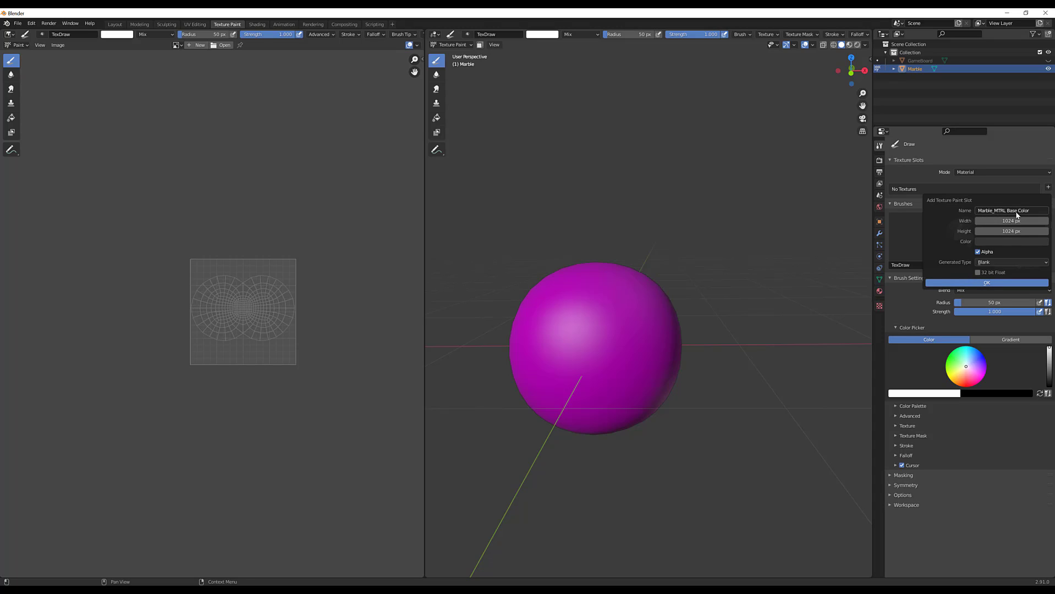
pyautogui.click(1017, 211)
pyautogui.click(1005, 211)
pyautogui.press('BackSpace')
pyautogui.press('BackSpace')
pyautogui.click(984, 282)
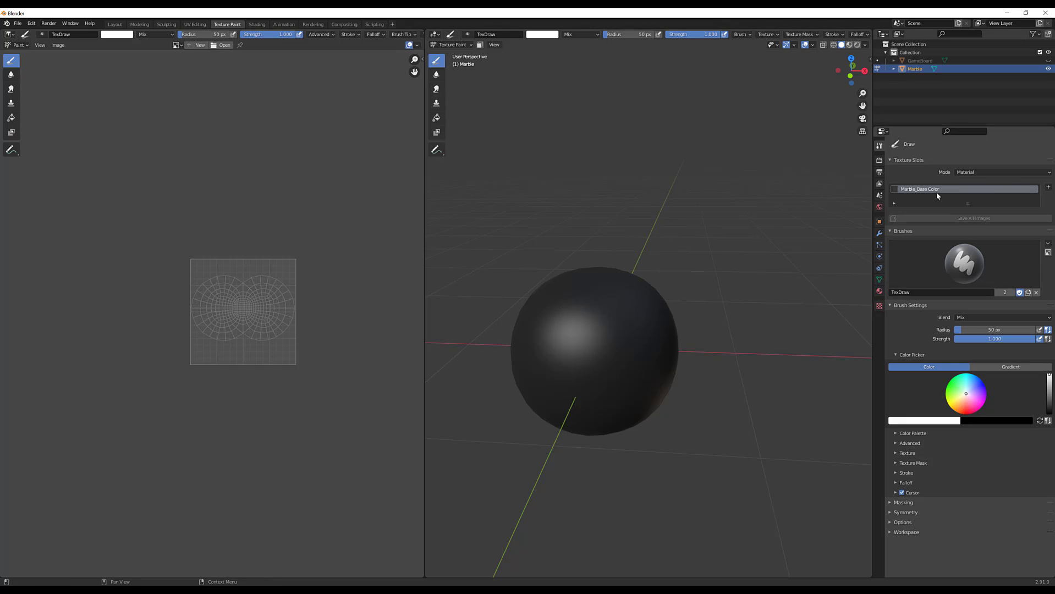
# Step: Add a Roughness texture paint slot with the default name, size and grey fill
pyautogui.click(1048, 187)
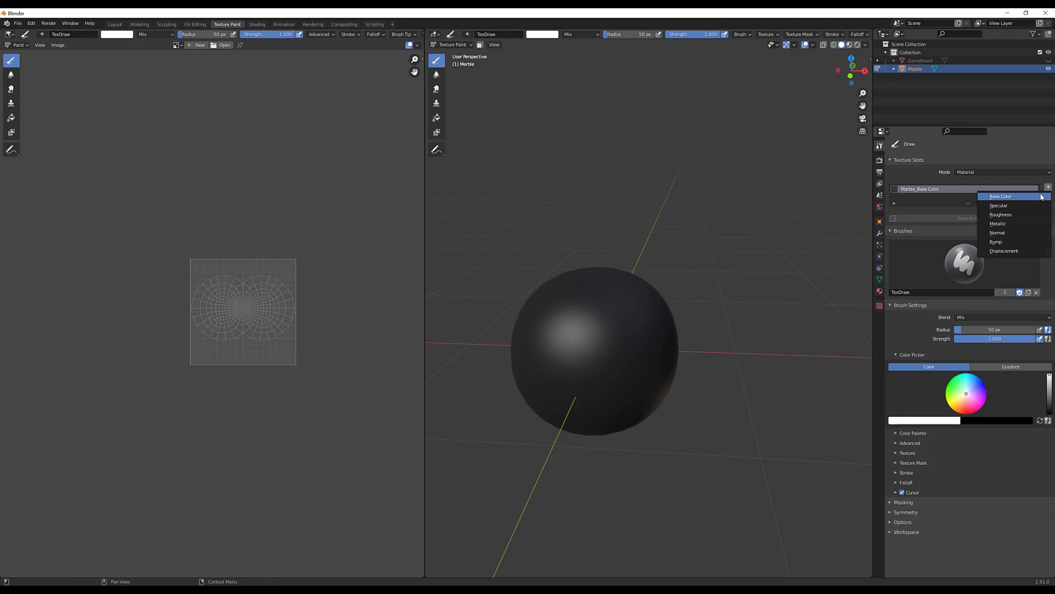
pyautogui.click(1014, 215)
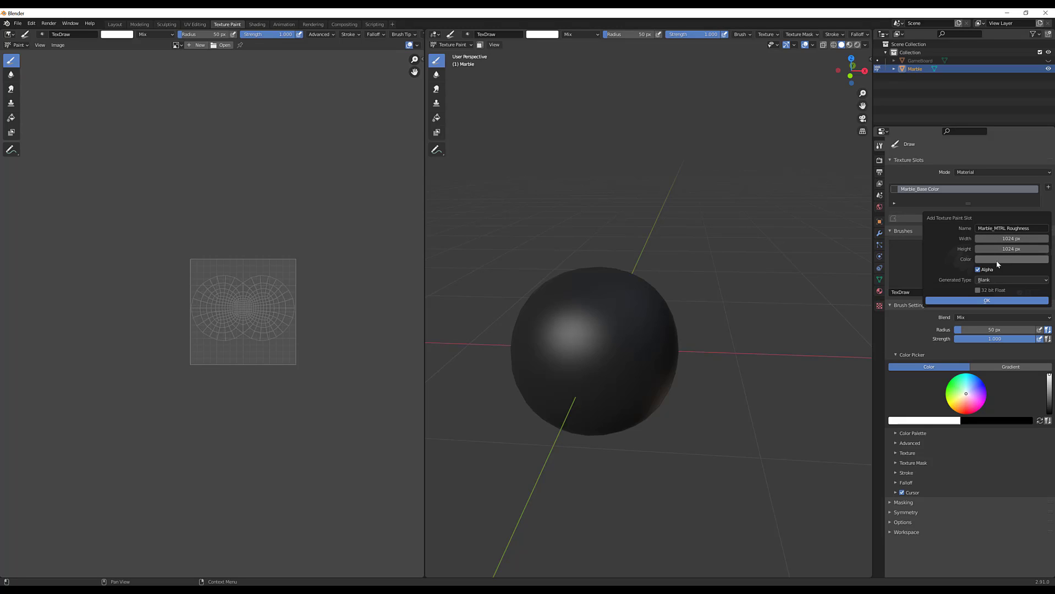
pyautogui.click(986, 302)
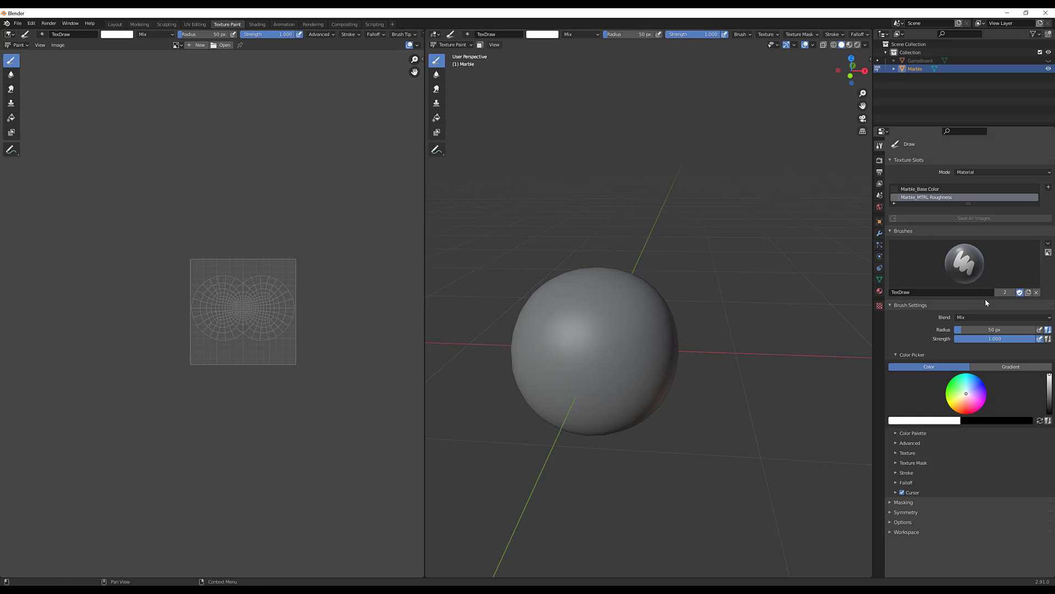
# Step: Show the Marble in Material Preview shading and look at its surface from above
pyautogui.moveTo(781, 365)
pyautogui.mouseDown(button='middle')
pyautogui.moveTo(705, 223)
pyautogui.moveTo(735, 233)
pyautogui.mouseUp(button='middle')
pyautogui.press('z')
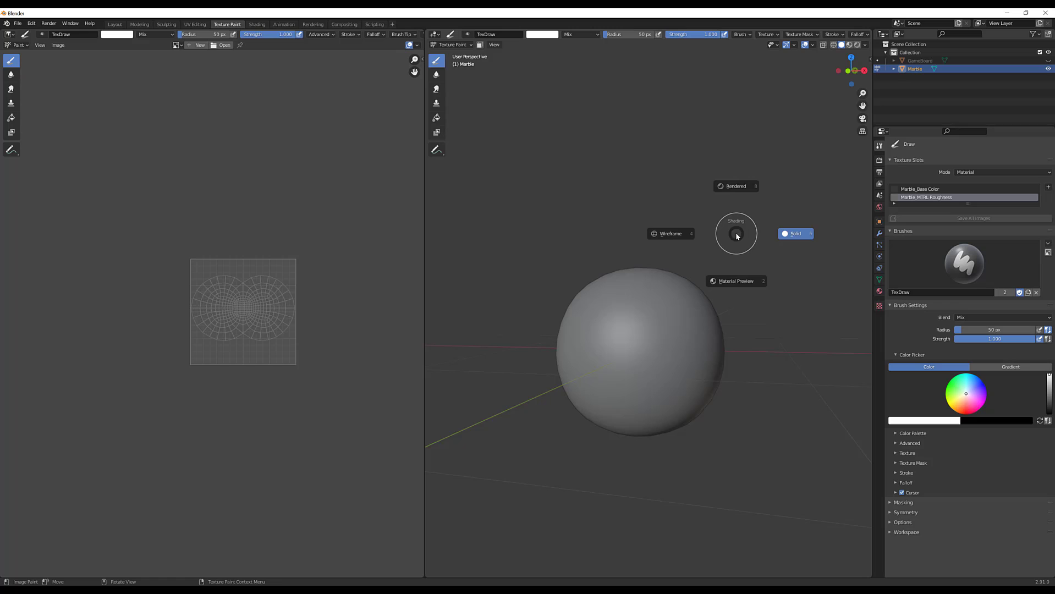
pyautogui.click(731, 279)
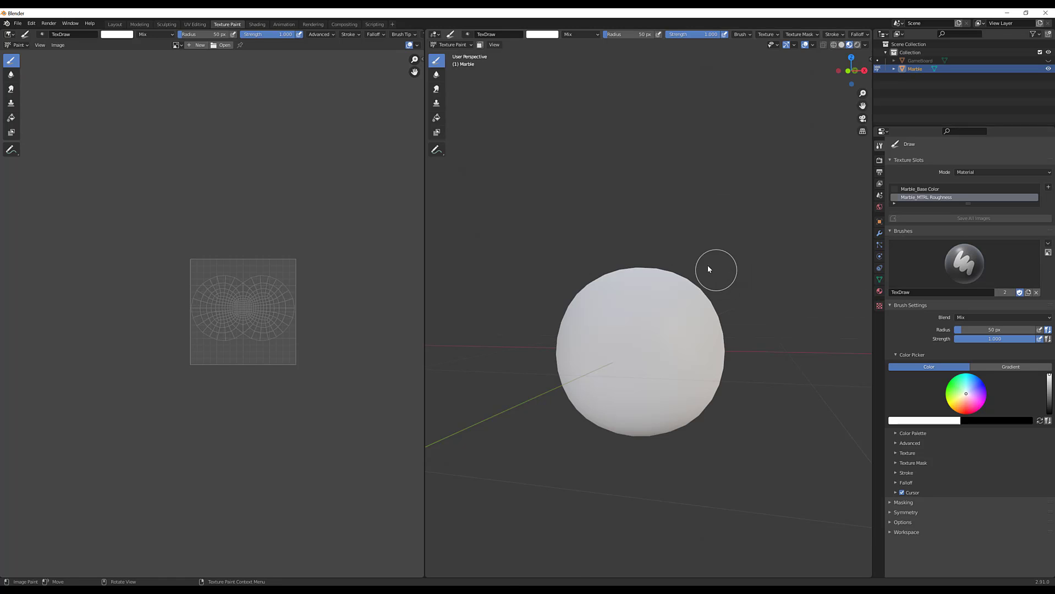
pyautogui.moveTo(708, 265)
pyautogui.mouseDown(button='middle')
pyautogui.moveTo(704, 278)
pyautogui.moveTo(761, 257)
pyautogui.moveTo(680, 252)
pyautogui.moveTo(694, 217)
pyautogui.moveTo(746, 233)
pyautogui.moveTo(739, 281)
pyautogui.mouseUp(button='middle')
pyautogui.scroll(2, 704, 278)
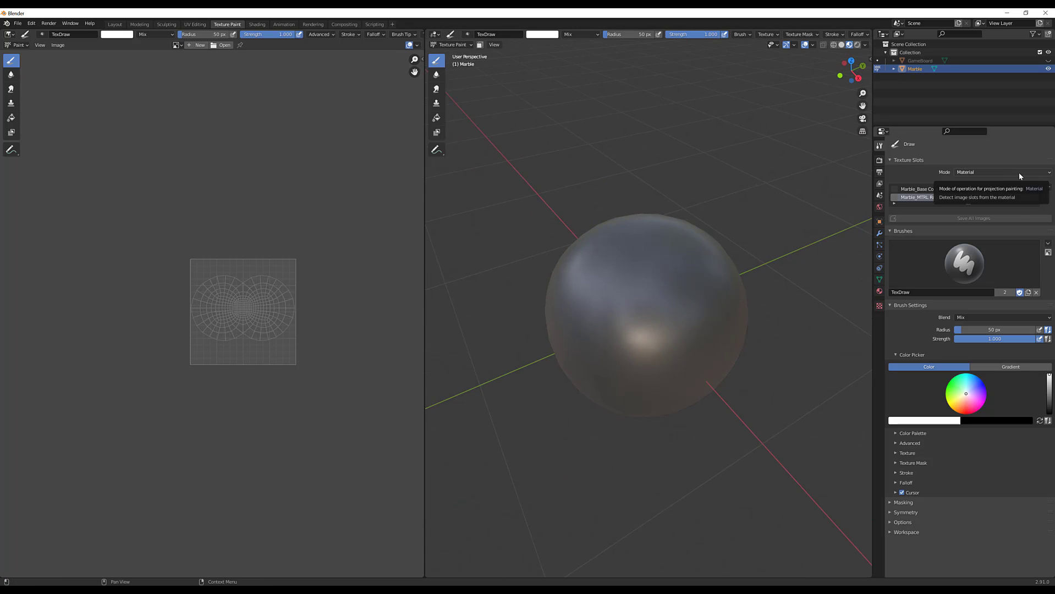
# Step: Add a Metallic texture paint slot with the default 1024 px size and black fill
pyautogui.click(1048, 187)
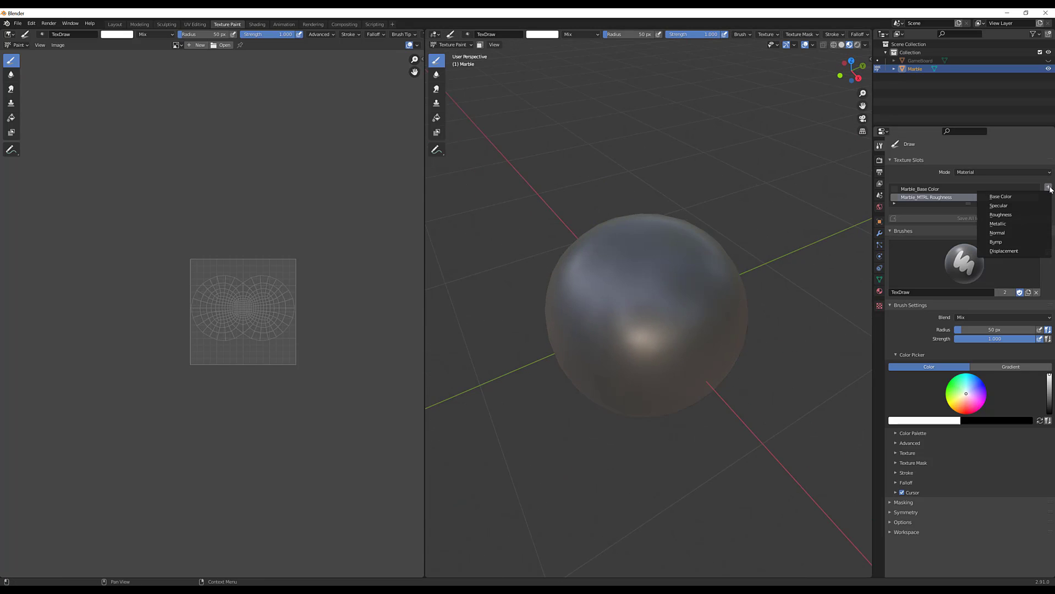
pyautogui.click(1031, 224)
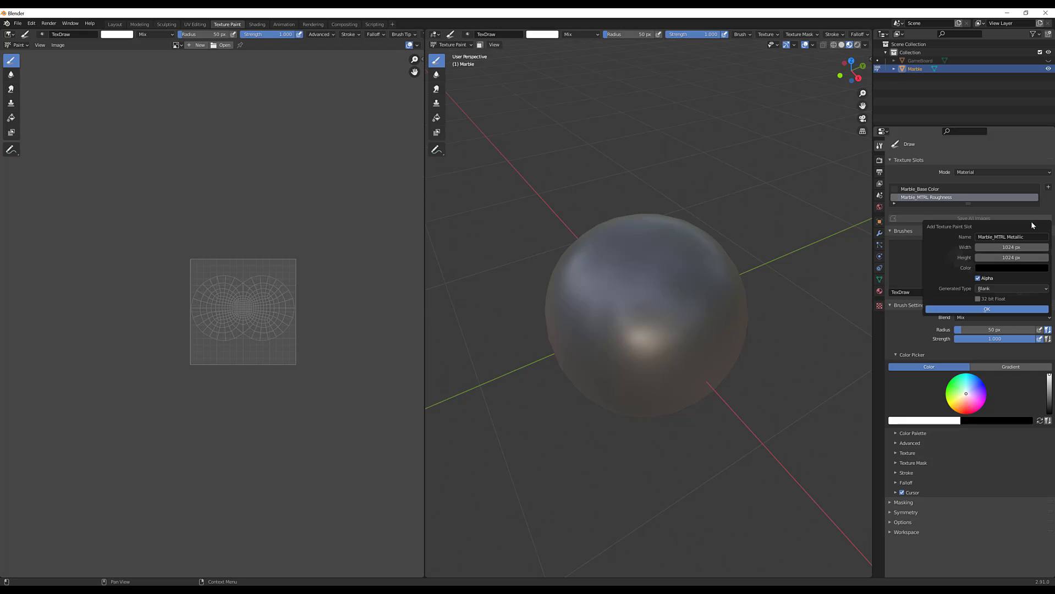
pyautogui.click(968, 310)
pyautogui.moveTo(773, 328); pyautogui.dragTo(787, 298, button='middle')
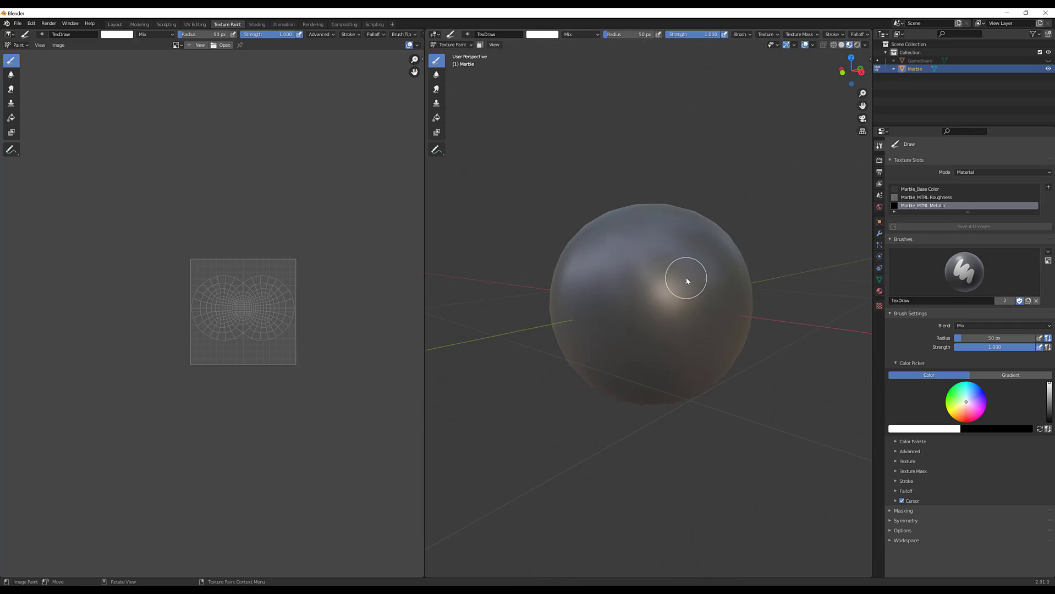
pyautogui.scroll(3, 682, 289)
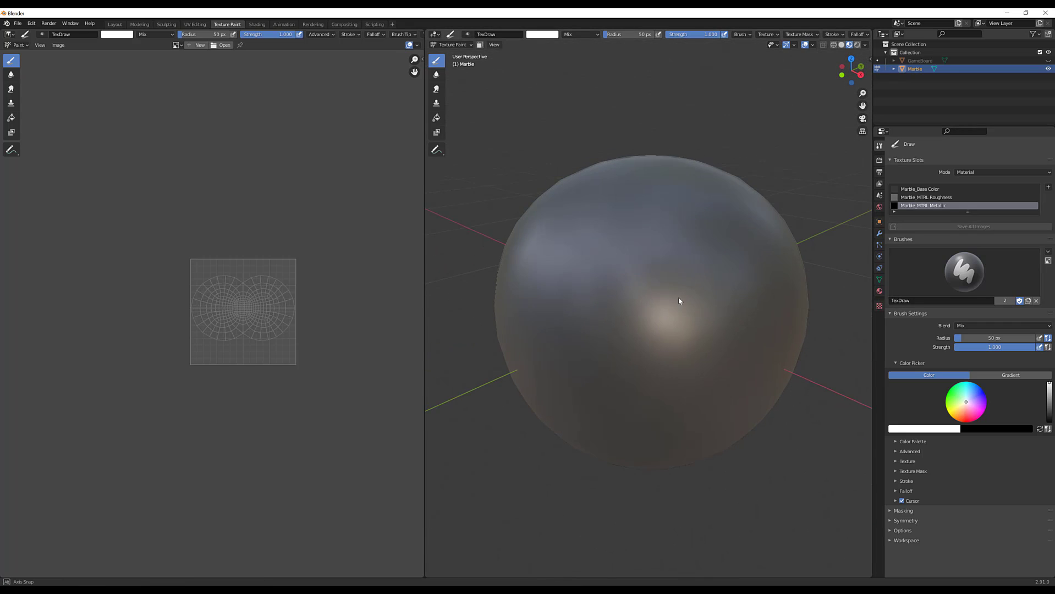
# Step: Make Marble_Base Color the active paint slot and set the brush colour to yellow-orange
pyautogui.click(921, 189)
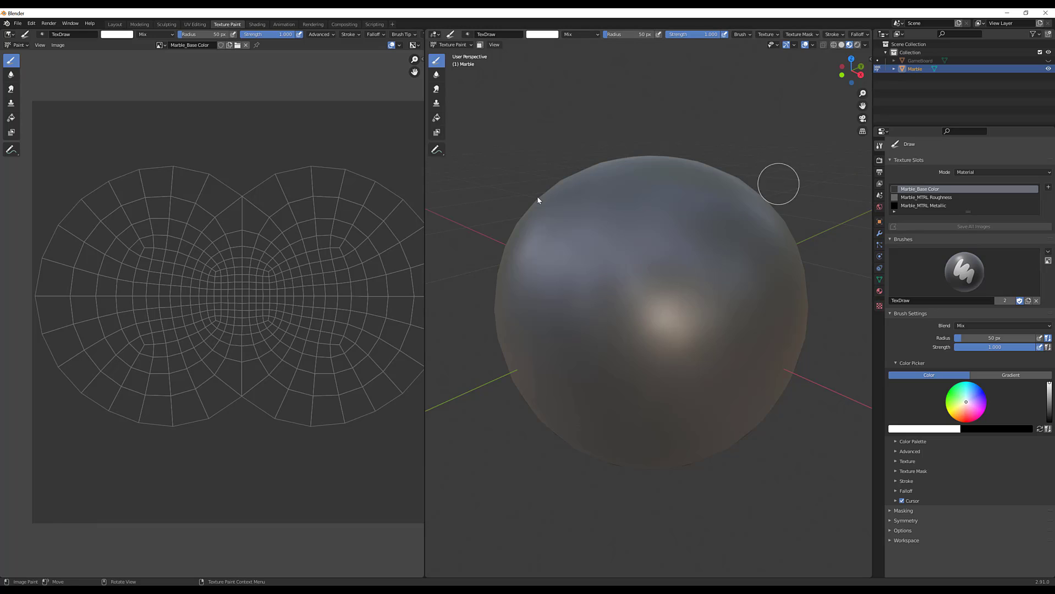
pyautogui.scroll(-1, 183, 285)
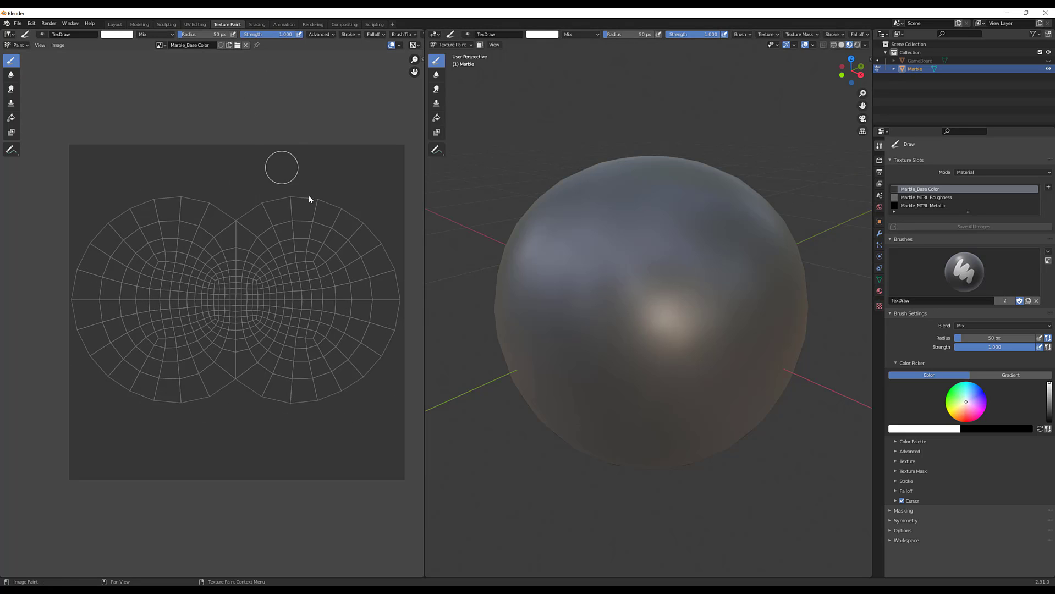
pyautogui.hscroll(2, 291, 209)
pyautogui.hscroll(-1, 218, 274)
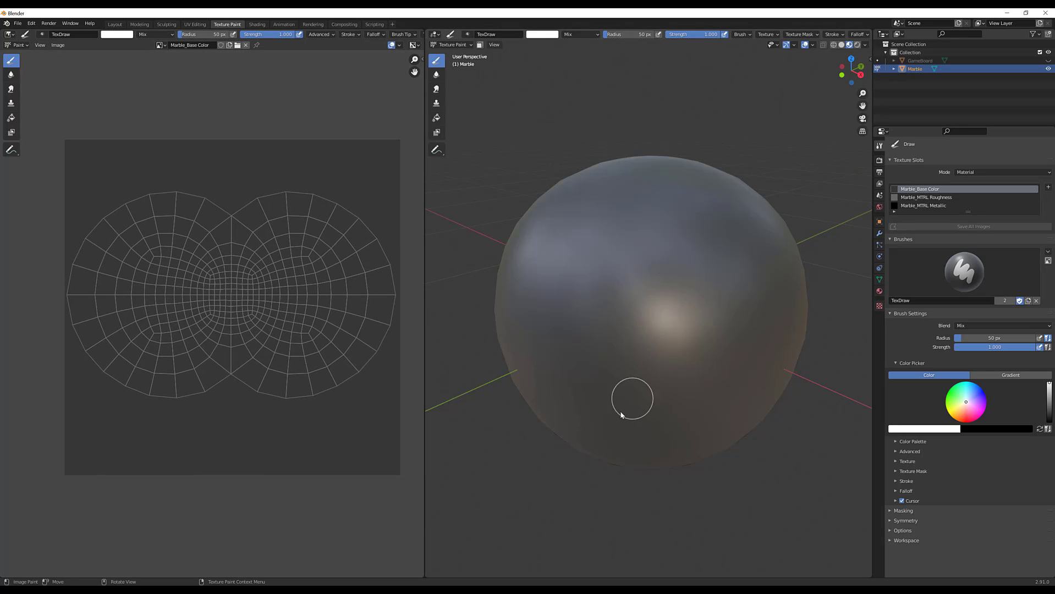
pyautogui.moveTo(631, 401); pyautogui.dragTo(653, 392, button='middle')
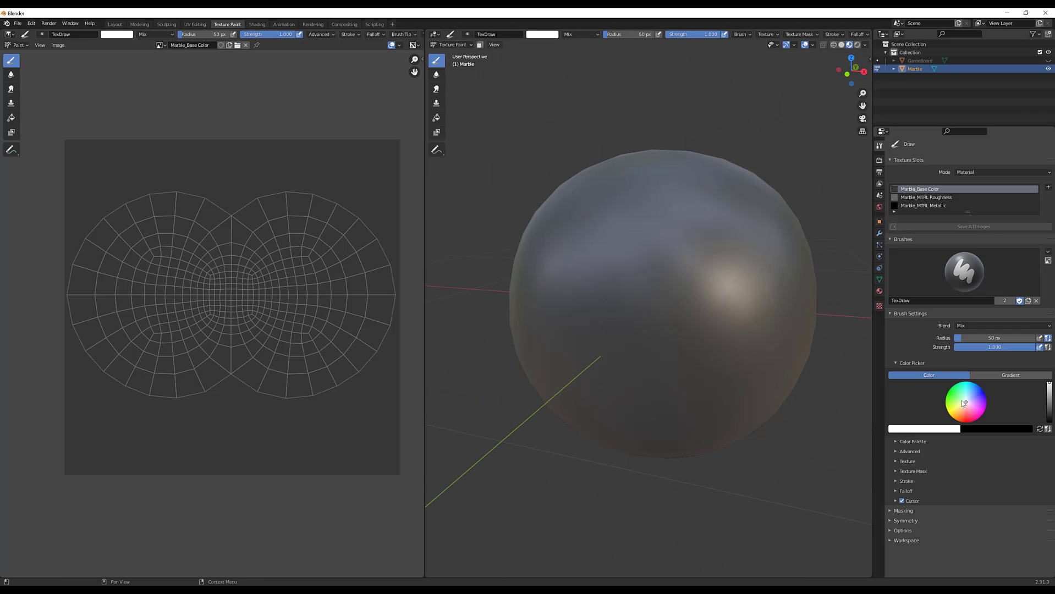
pyautogui.moveTo(963, 403); pyautogui.dragTo(952, 416)
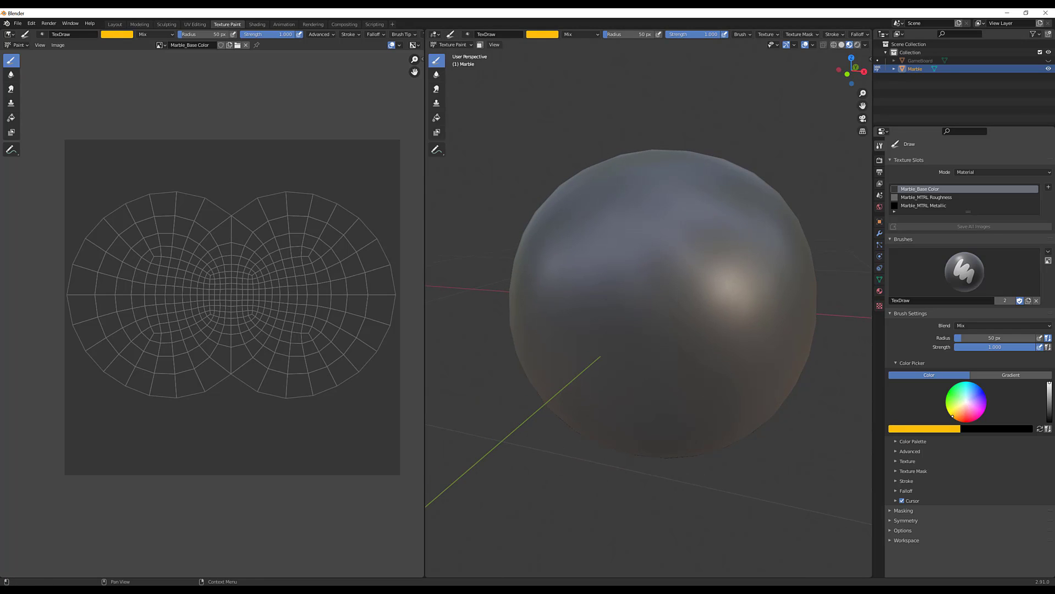
# Step: Try a yellow dab on each hemisphere of the base color image, then undo both
pyautogui.click(193, 270)
pyautogui.moveTo(688, 354)
pyautogui.mouseDown(button='middle')
pyautogui.moveTo(734, 340)
pyautogui.moveTo(722, 350)
pyautogui.mouseUp(button='middle')
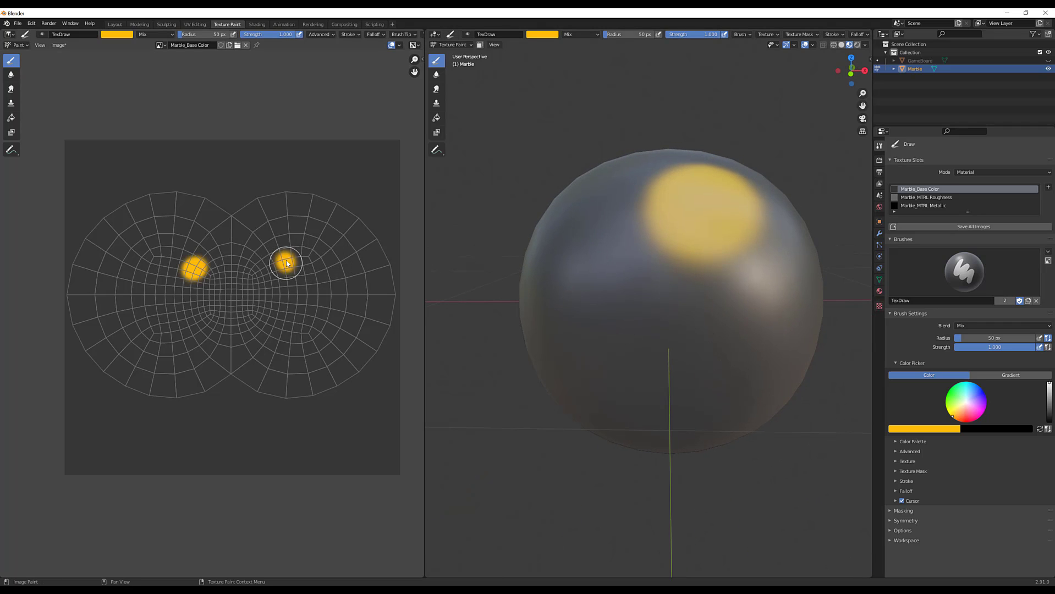
pyautogui.hotkey('ctrl', 'z')
pyautogui.hotkey('ctrl', 'z')
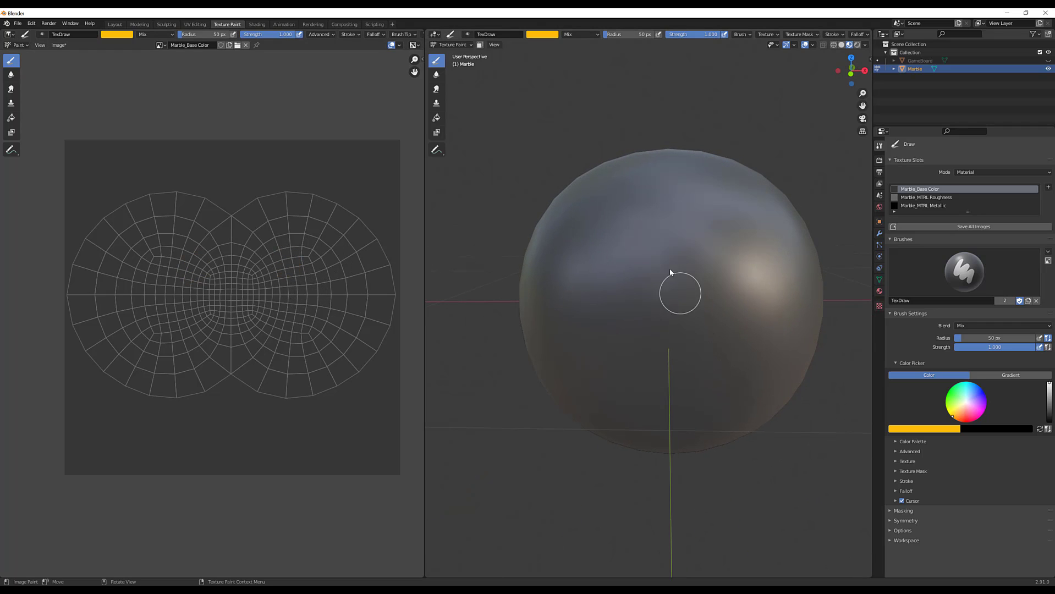
# Step: Try two yellow dabs side by side directly on the Marble's surface, then undo both
pyautogui.click(630, 306)
pyautogui.click(690, 307)
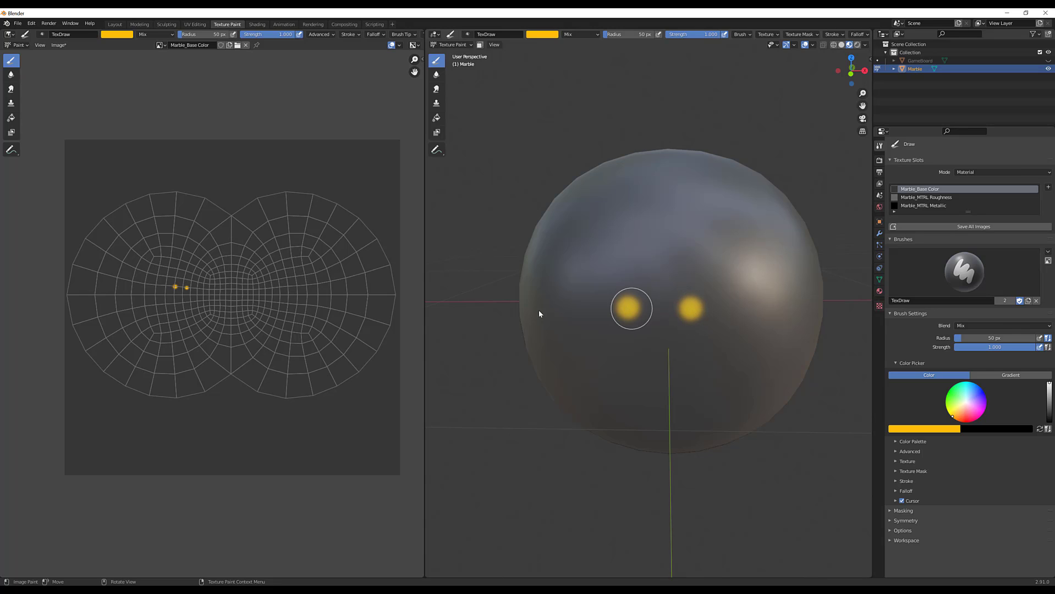
pyautogui.moveTo(269, 337); pyautogui.dragTo(337, 325, button='middle')
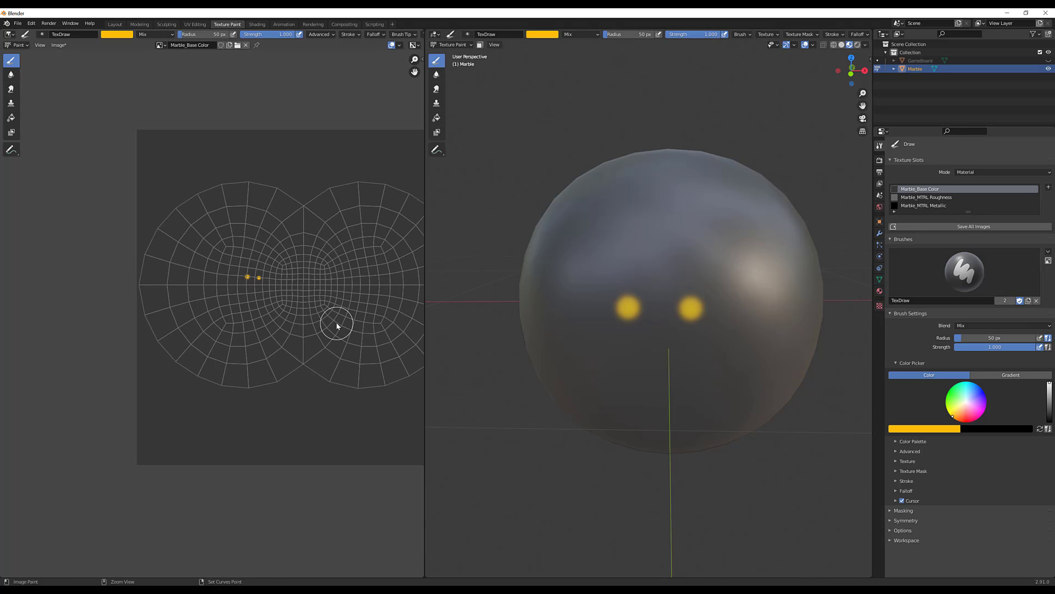
pyautogui.hotkey('ctrl', 'z')
pyautogui.hotkey('ctrl', 'z')
# Step: Reduce the brush radius to 19 px and paint one yellow spot on the base color image and another directly on the Marble
pyautogui.scroll(3, 280, 289)
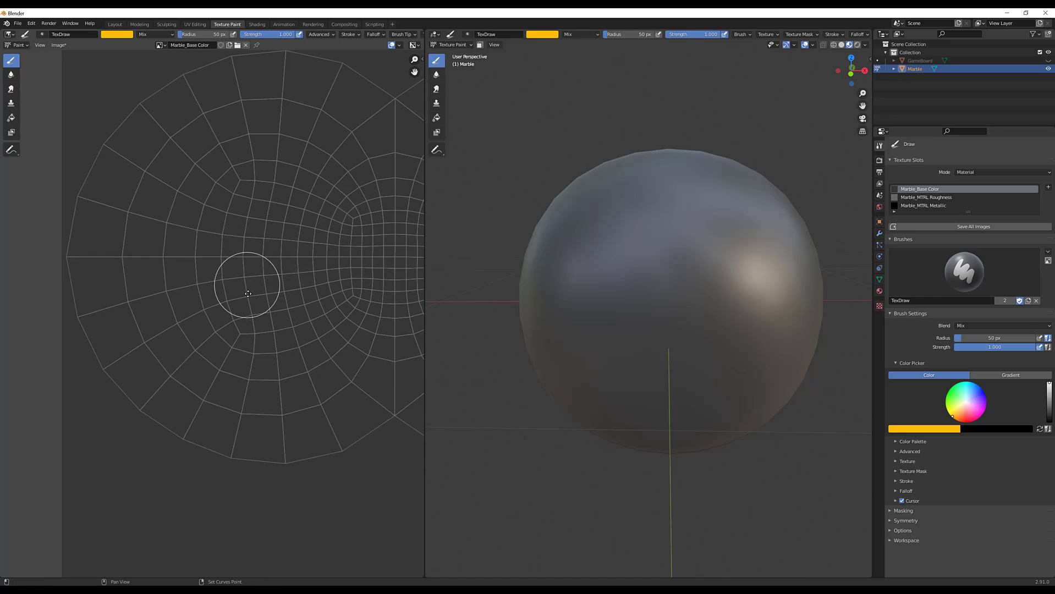
pyautogui.scroll(4, 250, 283)
pyautogui.press('f')
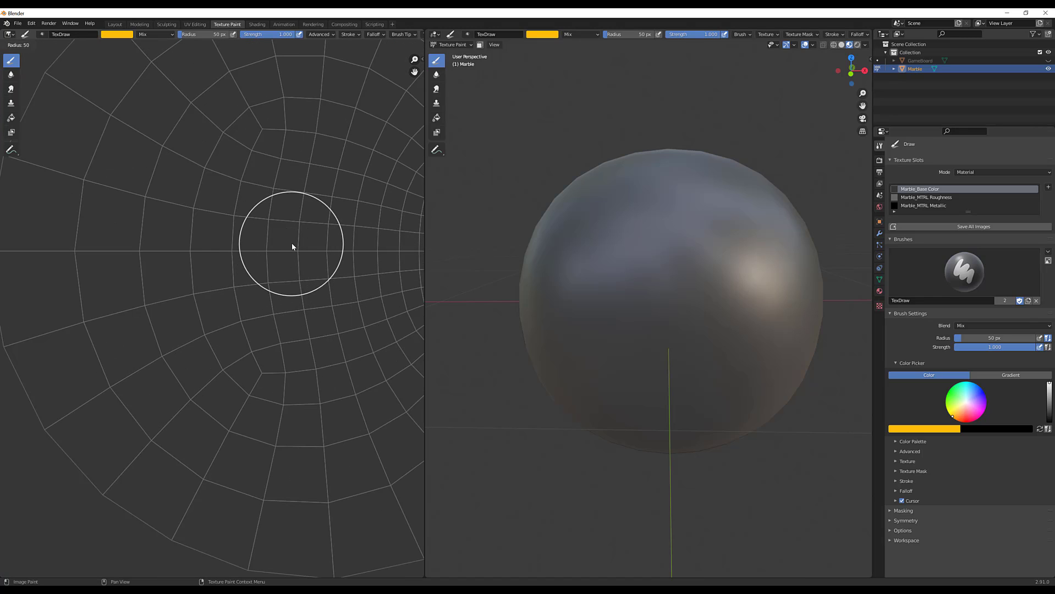
pyautogui.click(260, 240)
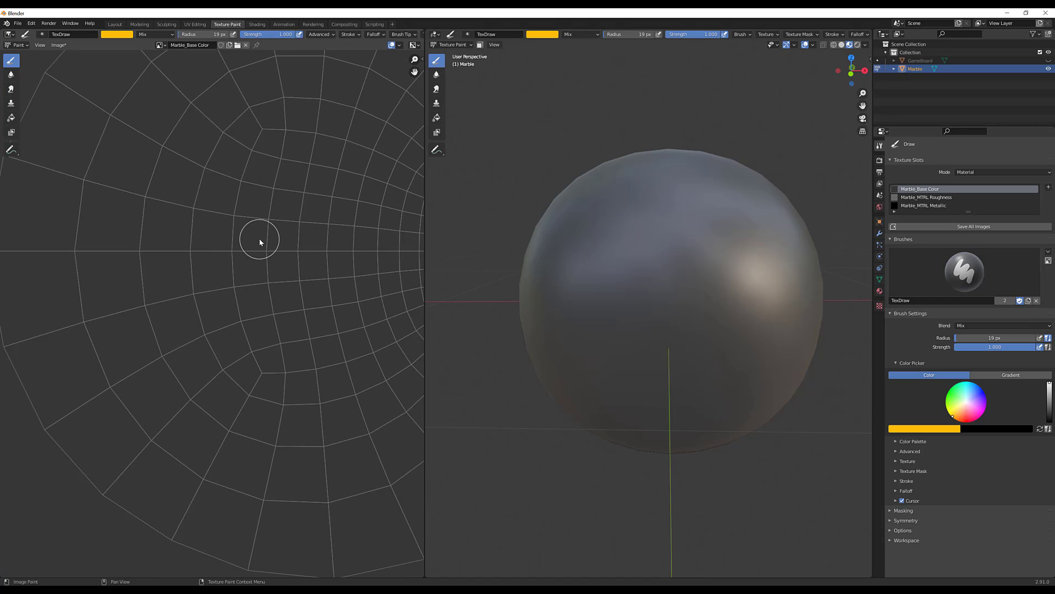
pyautogui.click(286, 225)
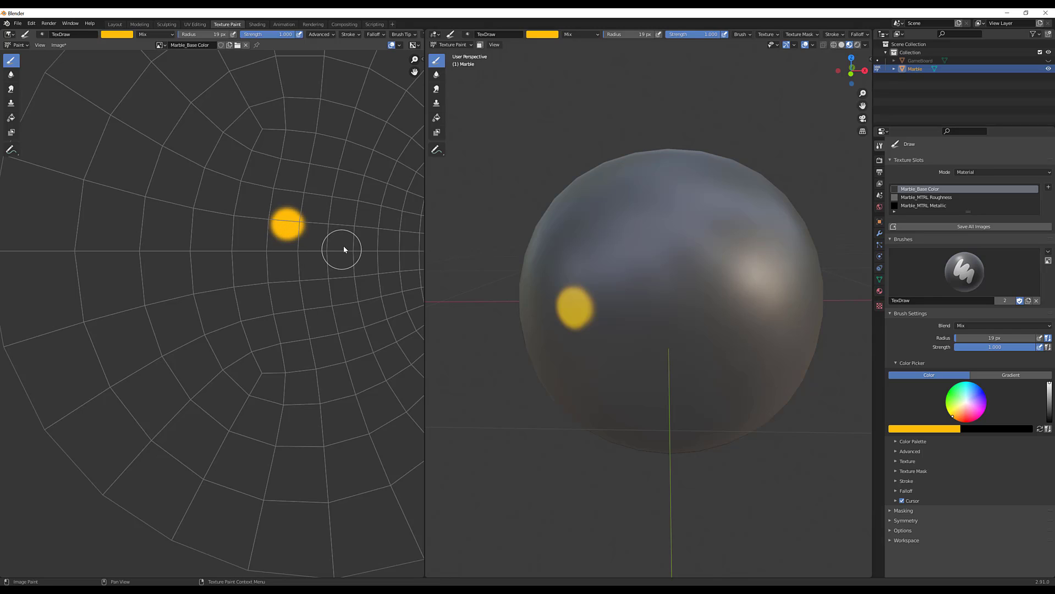
pyautogui.moveTo(855, 356)
pyautogui.mouseDown(button='middle')
pyautogui.moveTo(751, 322)
pyautogui.moveTo(723, 287)
pyautogui.mouseUp(button='middle')
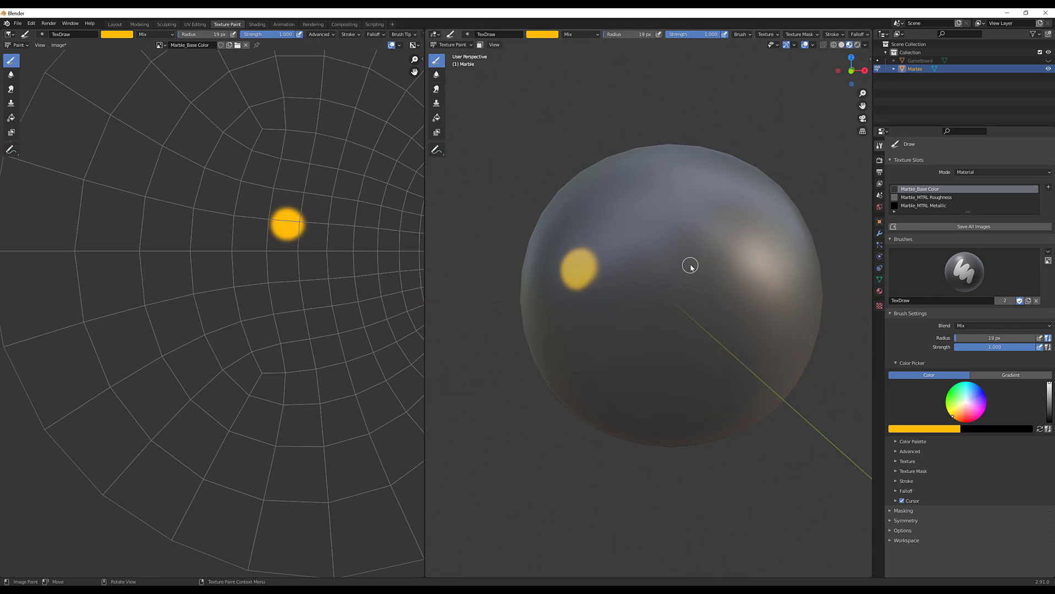
pyautogui.moveTo(675, 264); pyautogui.dragTo(682, 262)
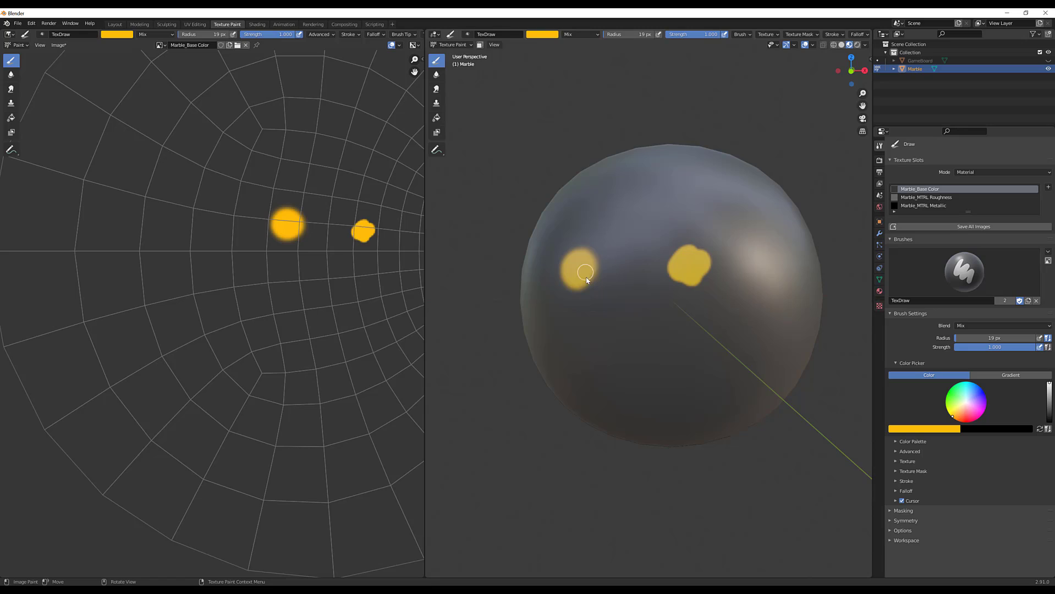
# Step: Paint a curved yellow smile below the two spots on the Marble and extend both spots upward into taller eyes
pyautogui.moveTo(569, 332)
pyautogui.mouseDown()
pyautogui.moveTo(599, 357)
pyautogui.moveTo(690, 345)
pyautogui.moveTo(571, 348)
pyautogui.moveTo(565, 333)
pyautogui.moveTo(690, 370)
pyautogui.moveTo(682, 360)
pyautogui.mouseUp()
pyautogui.moveTo(576, 329); pyautogui.dragTo(575, 270, button='middle')
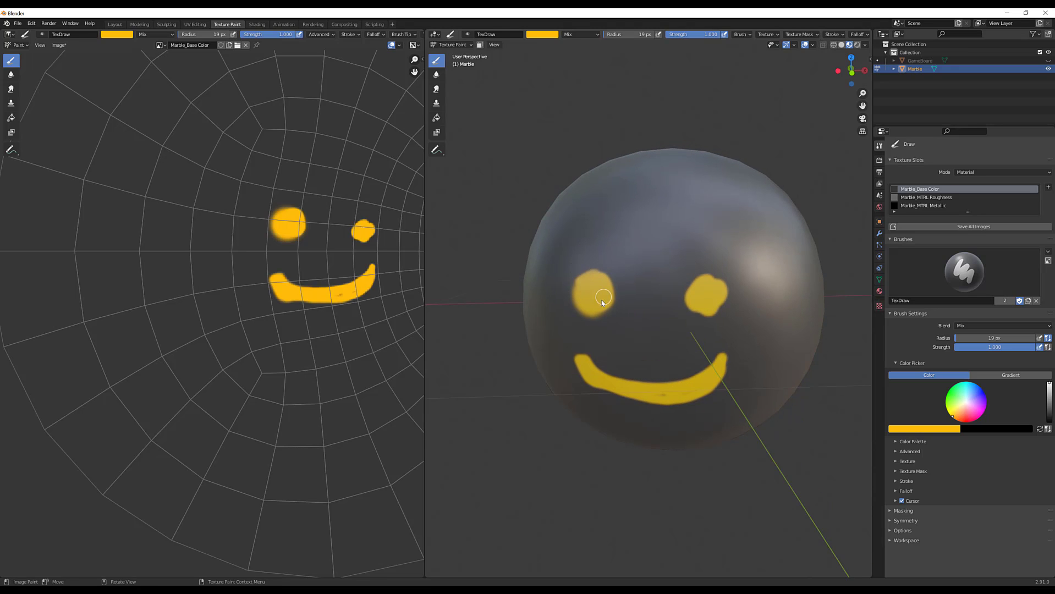
pyautogui.moveTo(601, 300)
pyautogui.mouseDown()
pyautogui.moveTo(595, 276)
pyautogui.moveTo(580, 293)
pyautogui.mouseUp()
pyautogui.moveTo(692, 296); pyautogui.dragTo(719, 292)
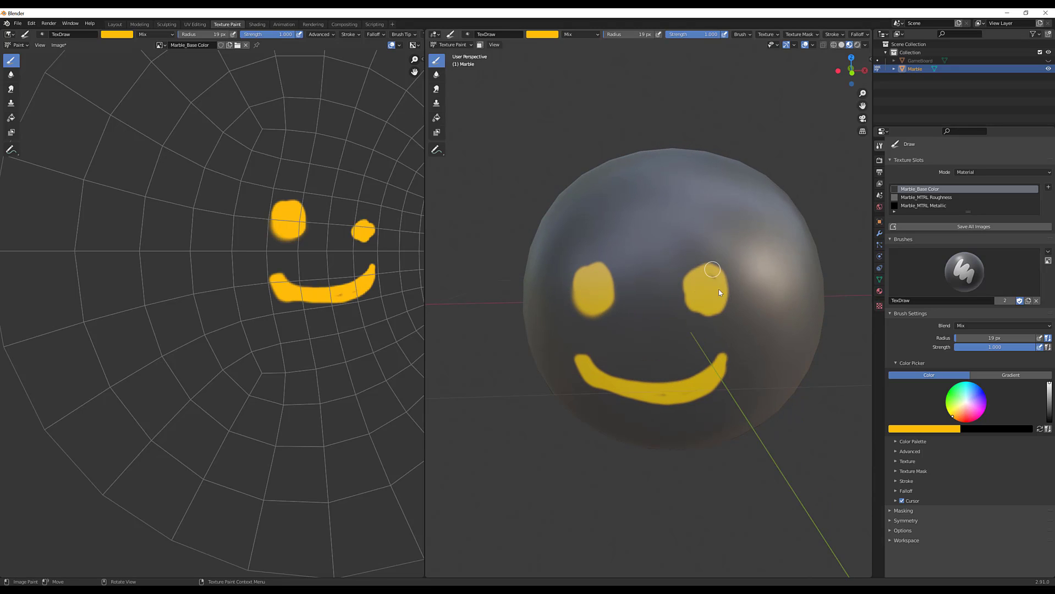
# Step: Change the brush colour to pinkish white and paint over both yellow eyes on the Marble
pyautogui.press('x')
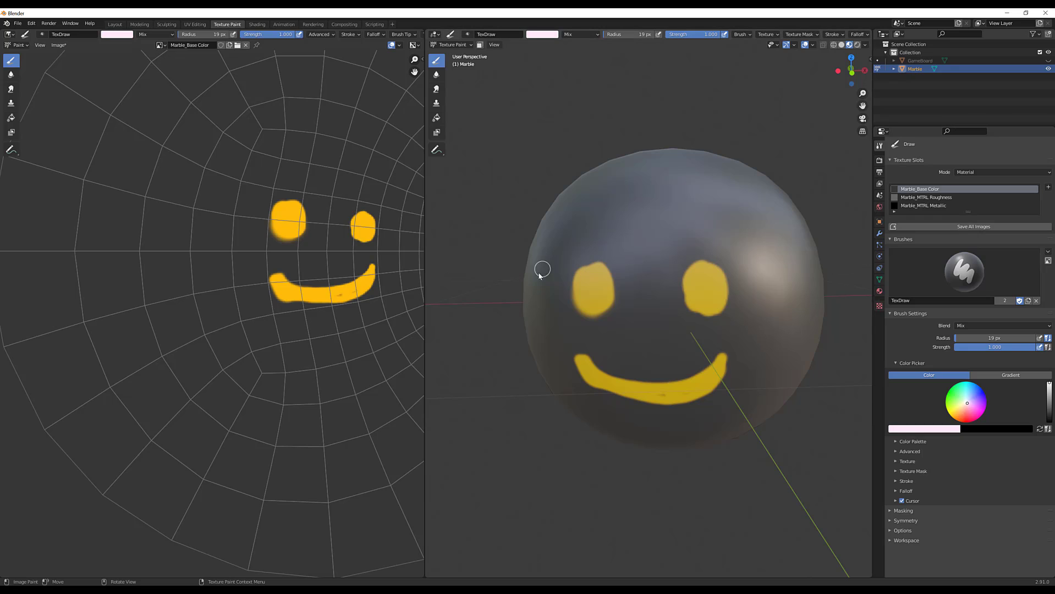
pyautogui.moveTo(592, 260); pyautogui.dragTo(583, 297)
pyautogui.moveTo(592, 257); pyautogui.dragTo(572, 281)
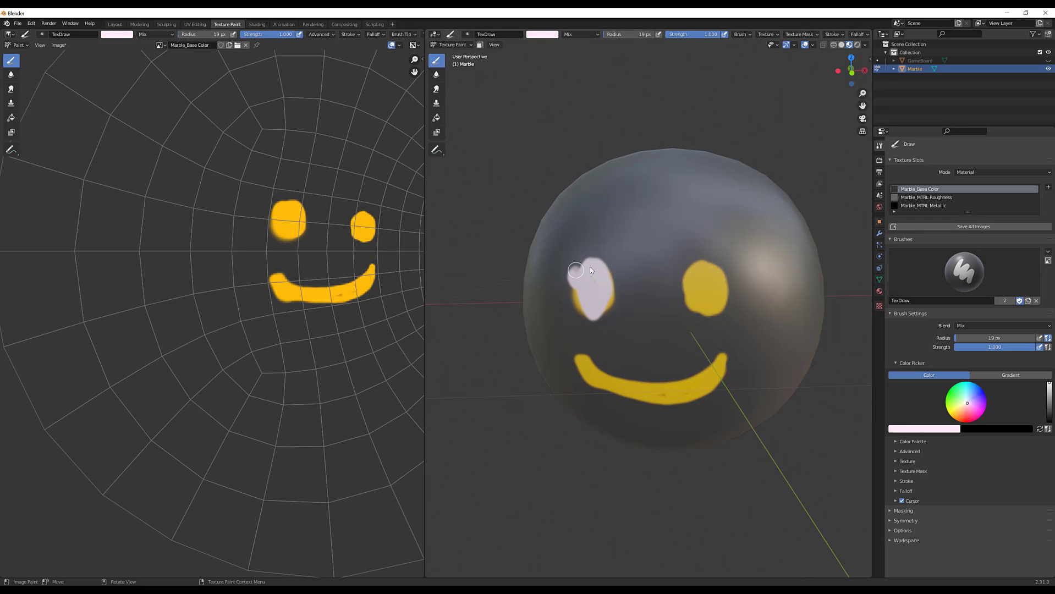
pyautogui.moveTo(711, 273); pyautogui.dragTo(689, 282)
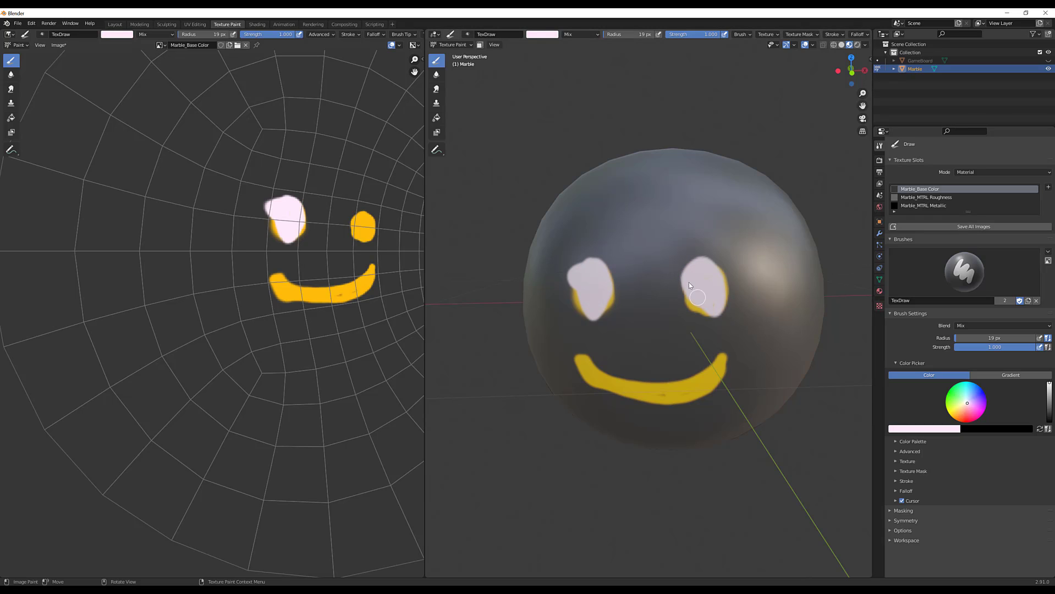
# Step: Set the brush colour to black, paint a pupil in each eye, and view the face from the side
pyautogui.moveTo(1044, 411); pyautogui.dragTo(1045, 423)
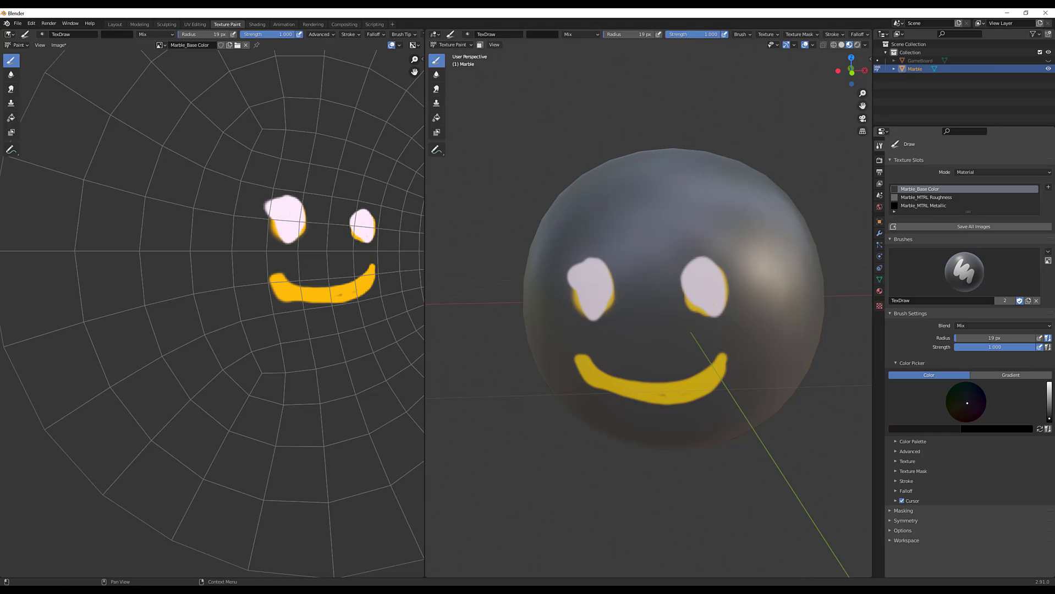
pyautogui.moveTo(592, 285); pyautogui.dragTo(592, 289)
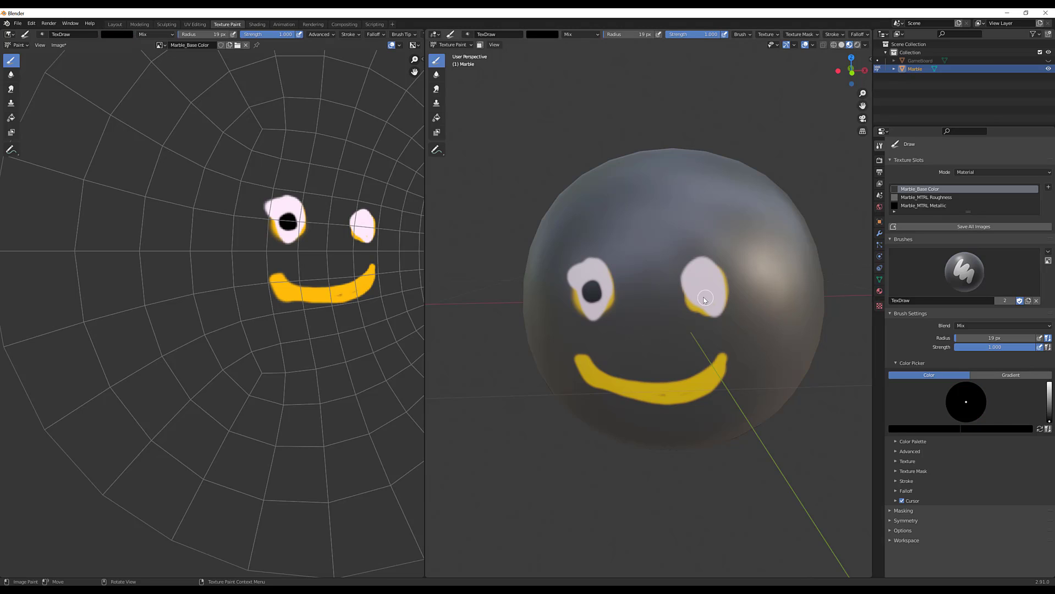
pyautogui.moveTo(706, 286); pyautogui.dragTo(700, 288)
pyautogui.scroll(-4, 700, 288)
pyautogui.moveTo(700, 288); pyautogui.dragTo(671, 328, button='middle')
pyautogui.scroll(3, 682, 317)
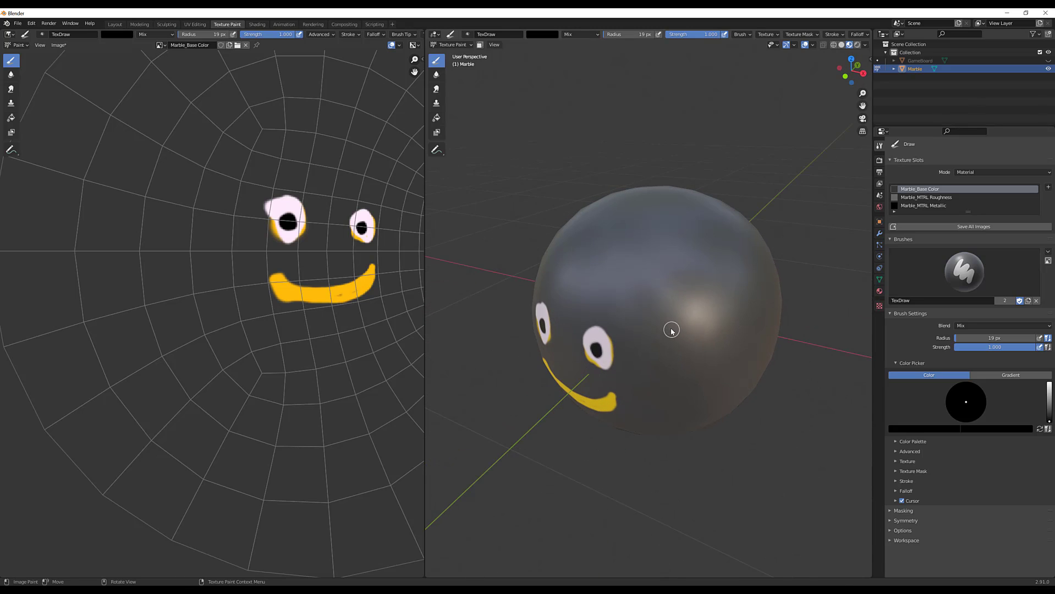
pyautogui.moveTo(635, 270); pyautogui.dragTo(637, 287, button='middle')
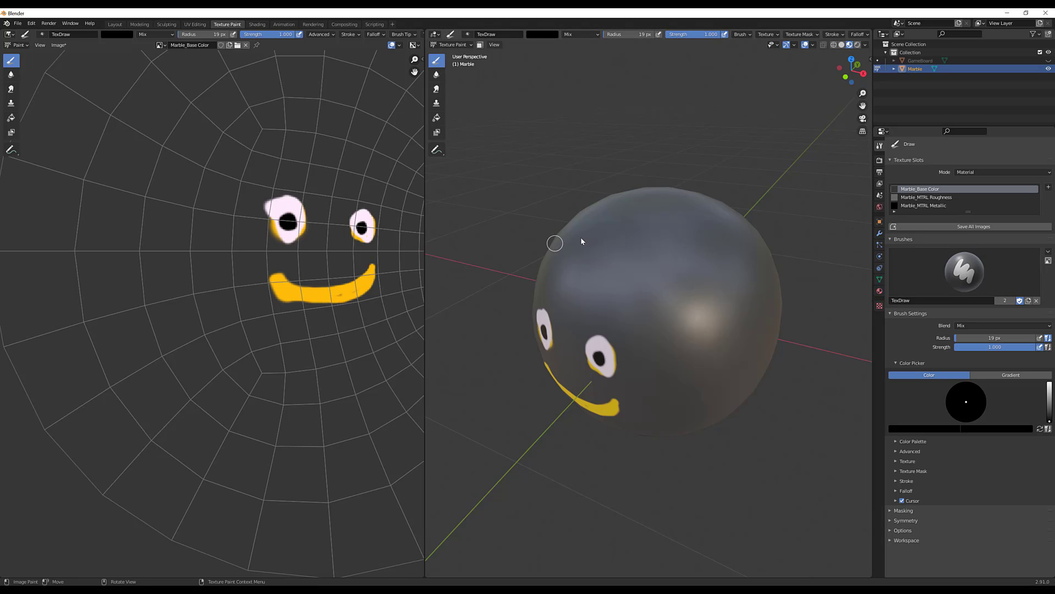
# Step: Make Marble_MTRL Roughness the active paint slot and flood its image with white using the Fill tool
pyautogui.click(936, 198)
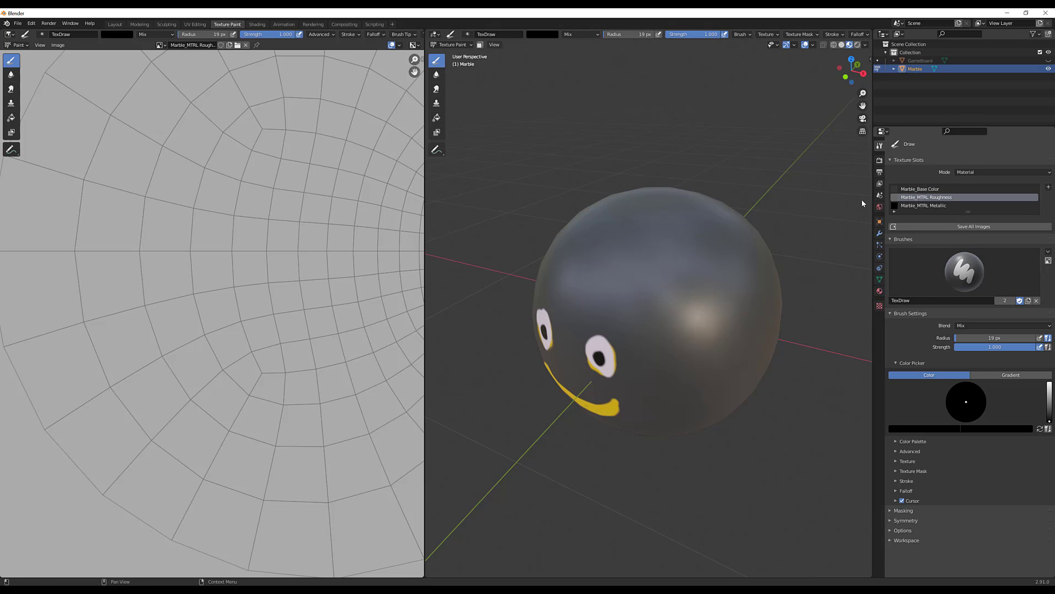
pyautogui.scroll(-1, 204, 277)
pyautogui.moveTo(198, 402); pyautogui.dragTo(155, 414, button='middle')
pyautogui.click(439, 119)
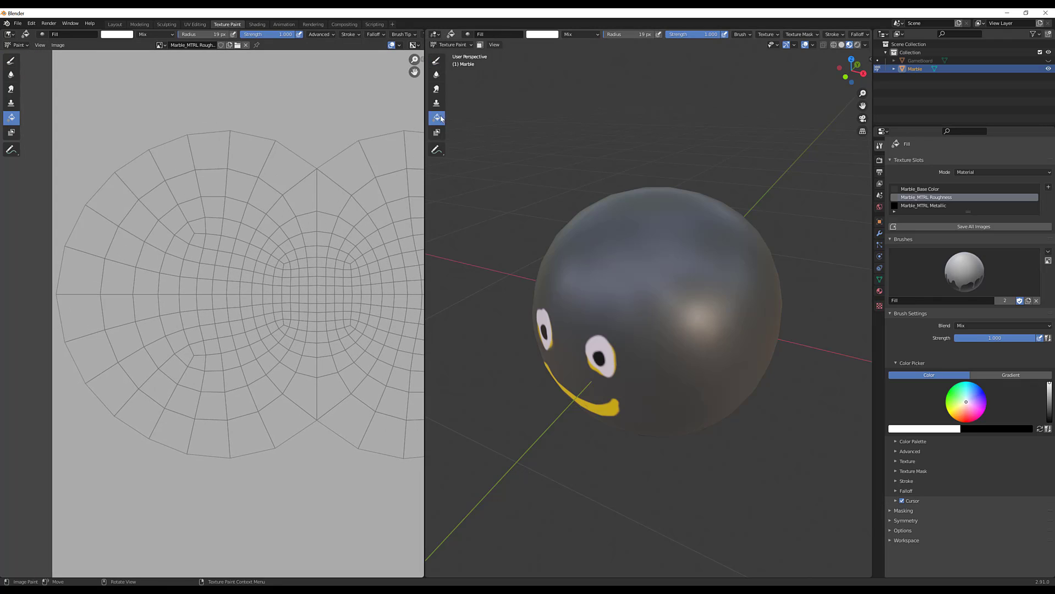
pyautogui.click(323, 134)
pyautogui.moveTo(629, 324); pyautogui.dragTo(618, 342, button='middle')
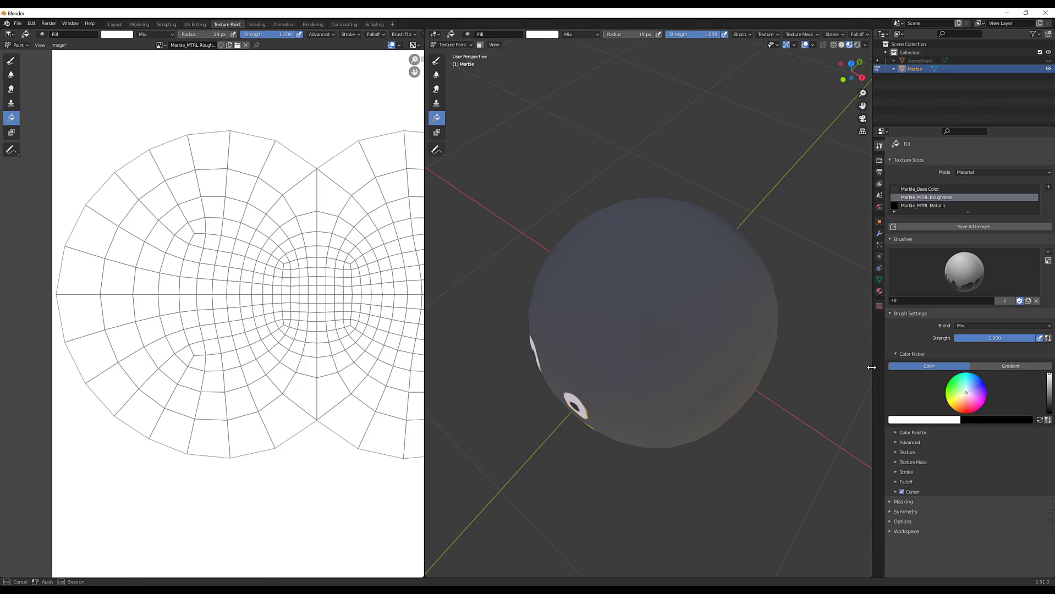
# Step: Widen the properties area and refill the roughness image with black to test a fully glossy marble
pyautogui.moveTo(872, 368); pyautogui.dragTo(815, 369)
pyautogui.moveTo(1049, 379); pyautogui.dragTo(1049, 413)
pyautogui.click(320, 316)
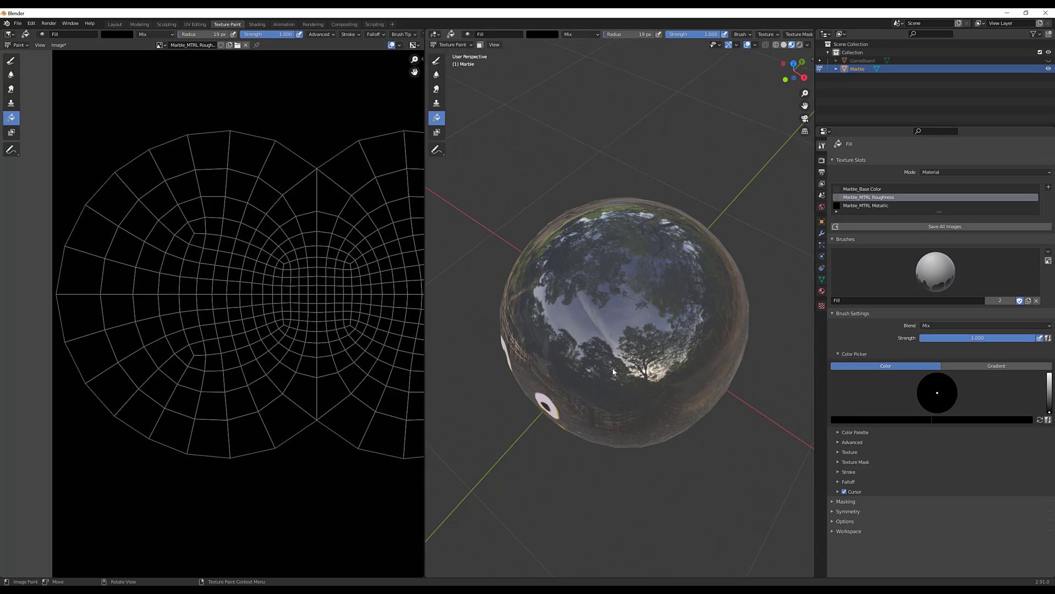
pyautogui.moveTo(607, 358)
pyautogui.mouseDown(button='middle')
pyautogui.moveTo(612, 440)
pyautogui.moveTo(609, 299)
pyautogui.moveTo(646, 291)
pyautogui.moveTo(600, 299)
pyautogui.mouseUp(button='middle')
pyautogui.moveTo(664, 306); pyautogui.dragTo(640, 317, button='middle')
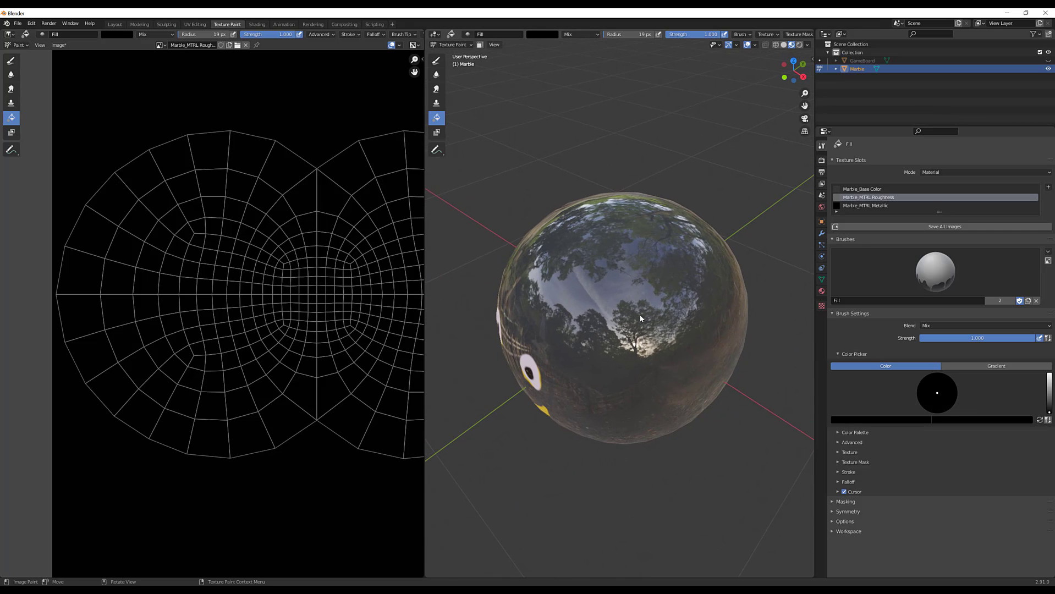
# Step: Make Marble_MTRL Metallic the active paint slot and fill its image with white
pyautogui.click(883, 204)
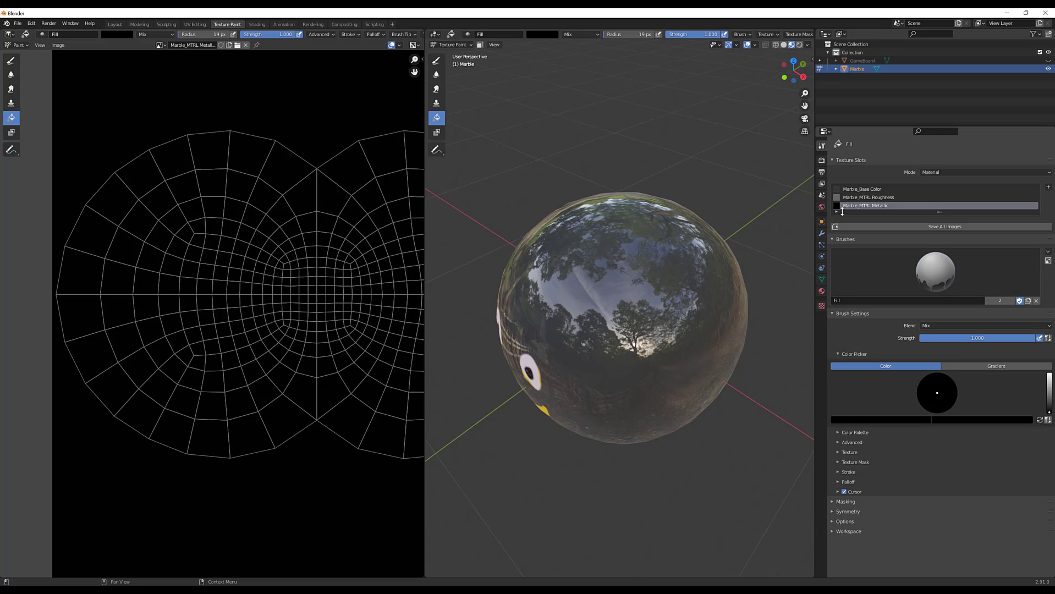
pyautogui.click(1048, 374)
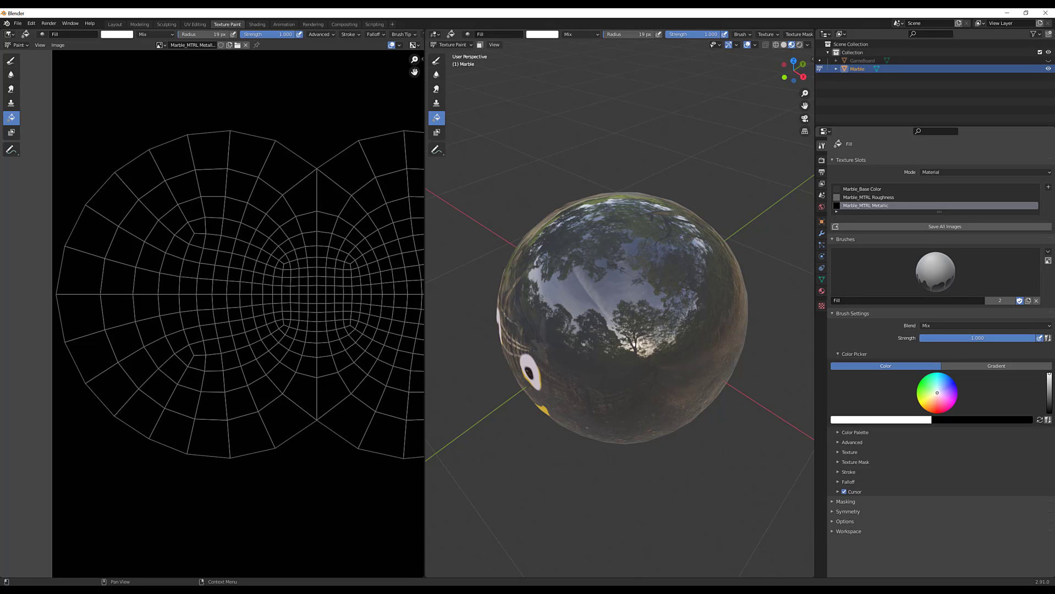
pyautogui.click(349, 318)
pyautogui.moveTo(495, 264); pyautogui.dragTo(770, 286, button='middle')
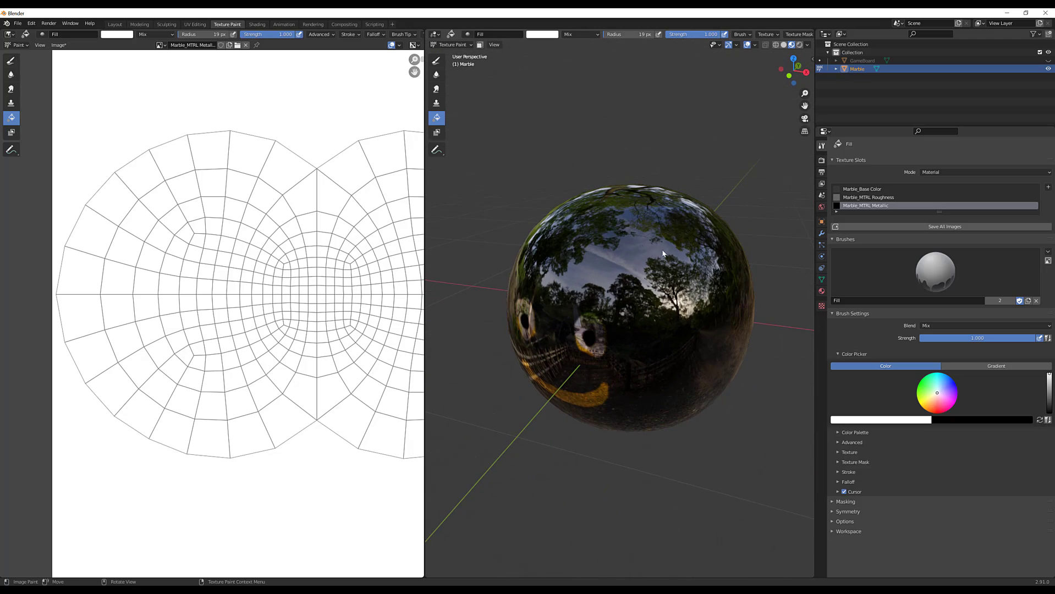
# Step: Refill the metallic image with a mid grey and again with a slightly darker grey
pyautogui.moveTo(1049, 385); pyautogui.dragTo(1049, 395)
pyautogui.click(358, 383)
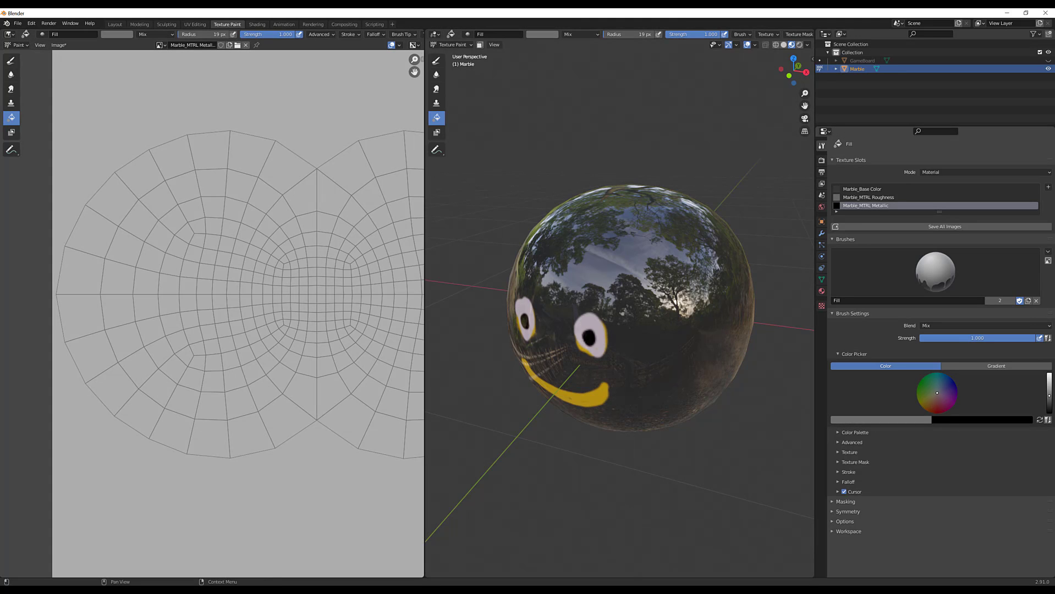
pyautogui.moveTo(1049, 395); pyautogui.dragTo(1049, 401)
pyautogui.click(328, 452)
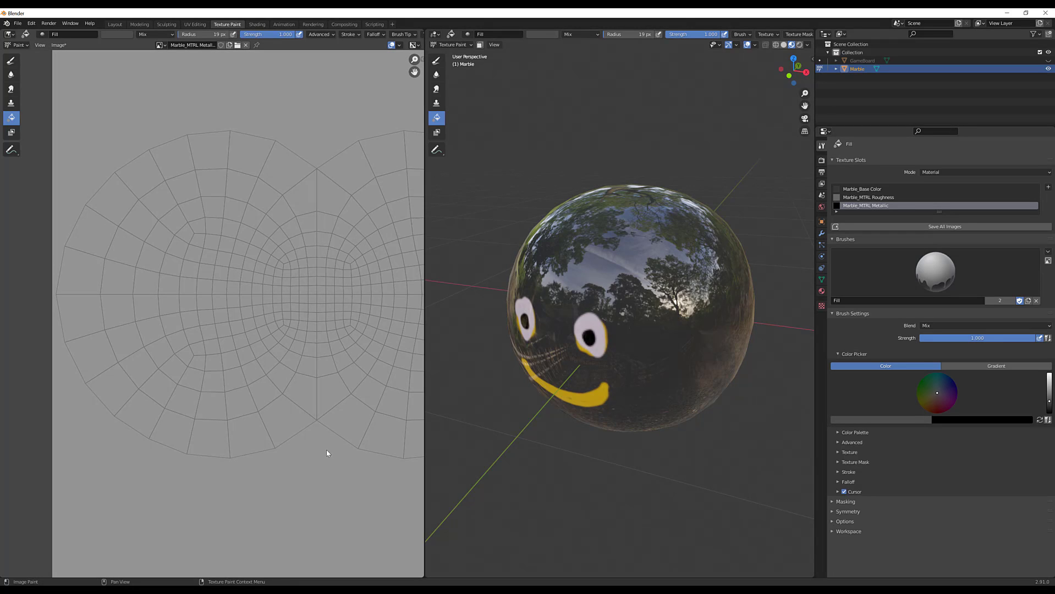
# Step: Return to the Marble_MTRL Roughness slot and fill its image with a mid grey
pyautogui.click(862, 197)
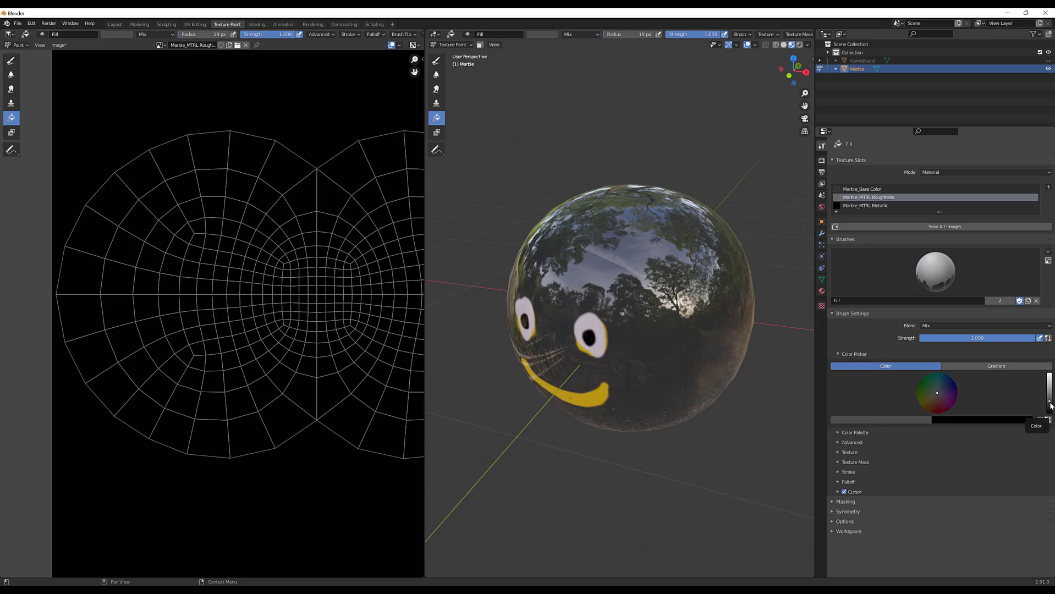
pyautogui.moveTo(1049, 405); pyautogui.dragTo(1049, 395)
pyautogui.click(231, 372)
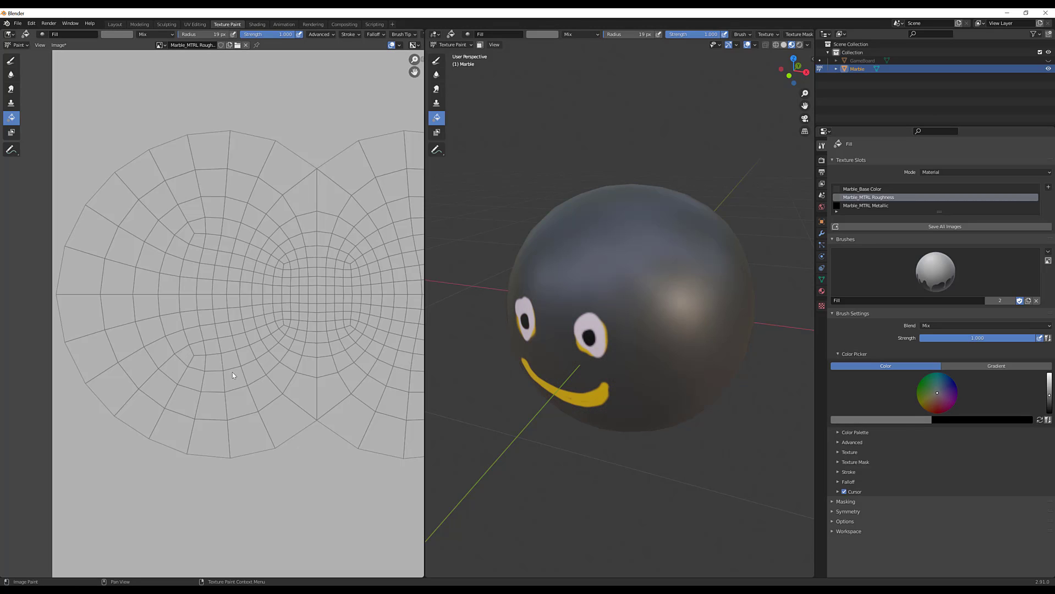
# Step: Darken the fill grey in two stages, refilling the roughness image each time, and check the Marble's reflections
pyautogui.moveTo(1049, 395); pyautogui.dragTo(1049, 400)
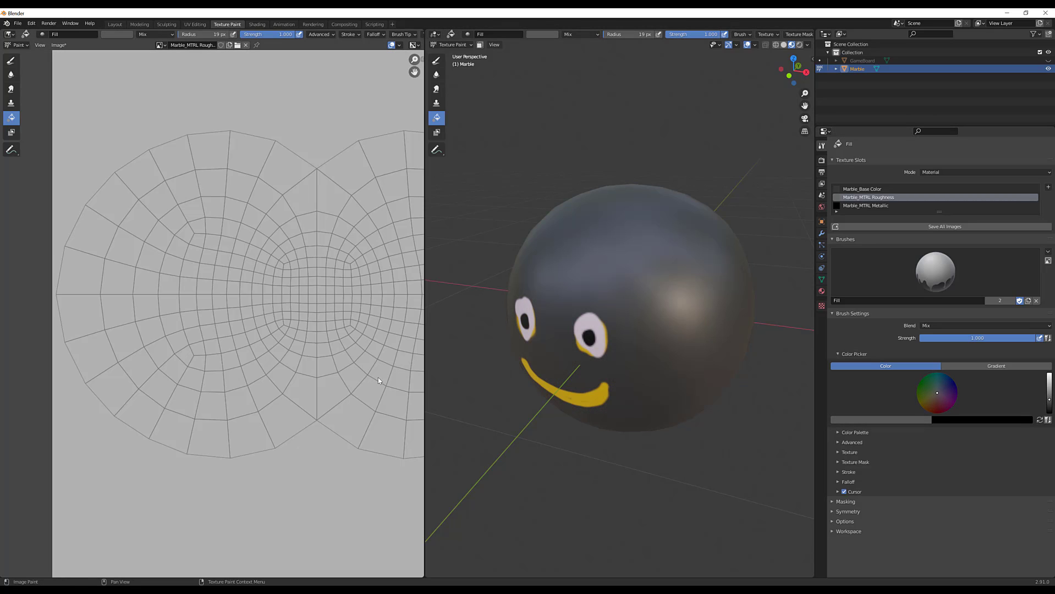
pyautogui.click(378, 379)
pyautogui.click(1049, 405)
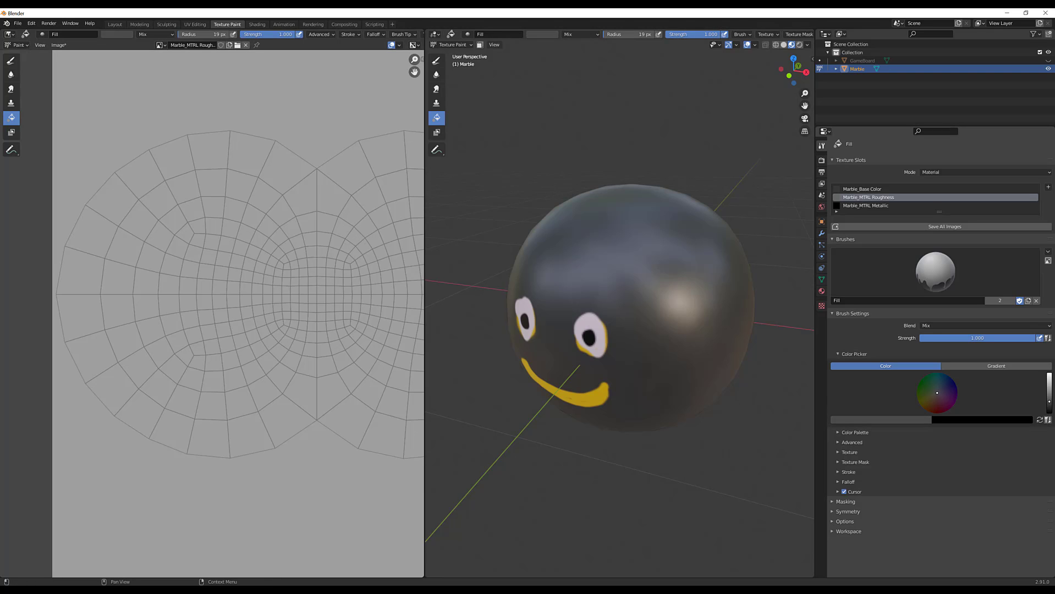
pyautogui.click(185, 378)
pyautogui.moveTo(527, 340)
pyautogui.mouseDown(button='middle')
pyautogui.moveTo(539, 362)
pyautogui.moveTo(455, 336)
pyautogui.moveTo(543, 280)
pyautogui.moveTo(605, 285)
pyautogui.moveTo(584, 347)
pyautogui.moveTo(640, 309)
pyautogui.moveTo(649, 286)
pyautogui.moveTo(575, 316)
pyautogui.moveTo(631, 309)
pyautogui.moveTo(681, 318)
pyautogui.moveTo(645, 295)
pyautogui.mouseUp(button='middle')
pyautogui.scroll(-4, 584, 347)
pyautogui.scroll(4, 575, 316)
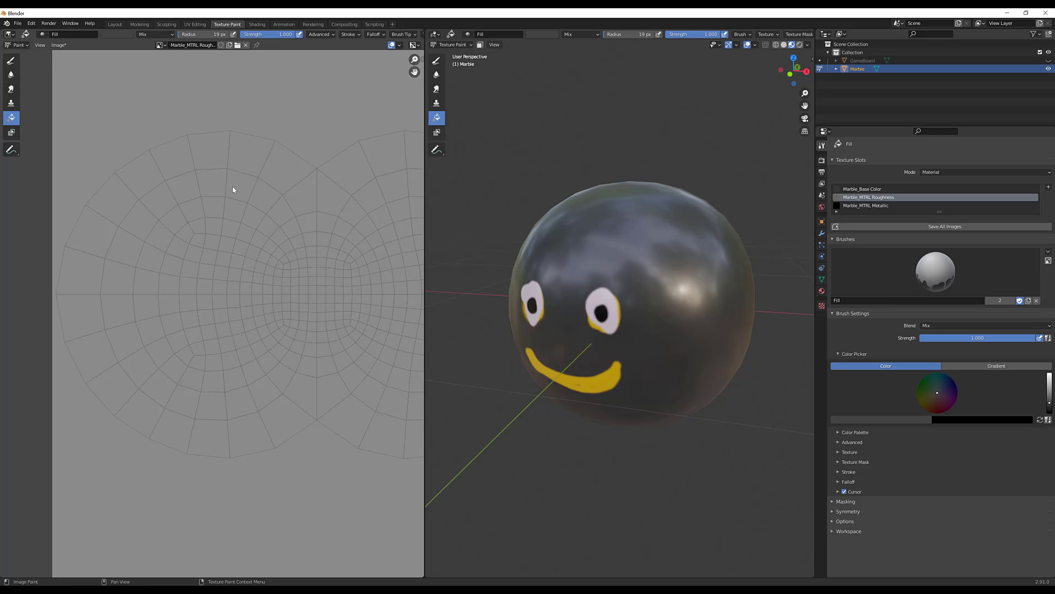
# Step: Make Marble_Base Color the active paint slot to bring its painted face into the image editor
pyautogui.scroll(-2, 234, 192)
pyautogui.scroll(3, 252, 233)
pyautogui.moveTo(252, 241); pyautogui.dragTo(260, 220, button='middle')
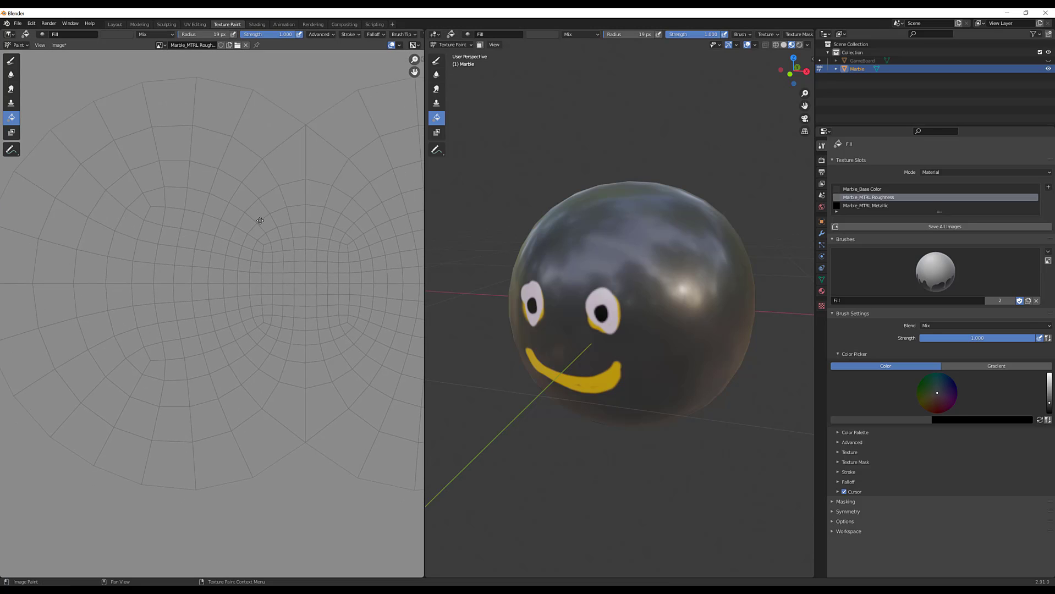
pyautogui.click(874, 189)
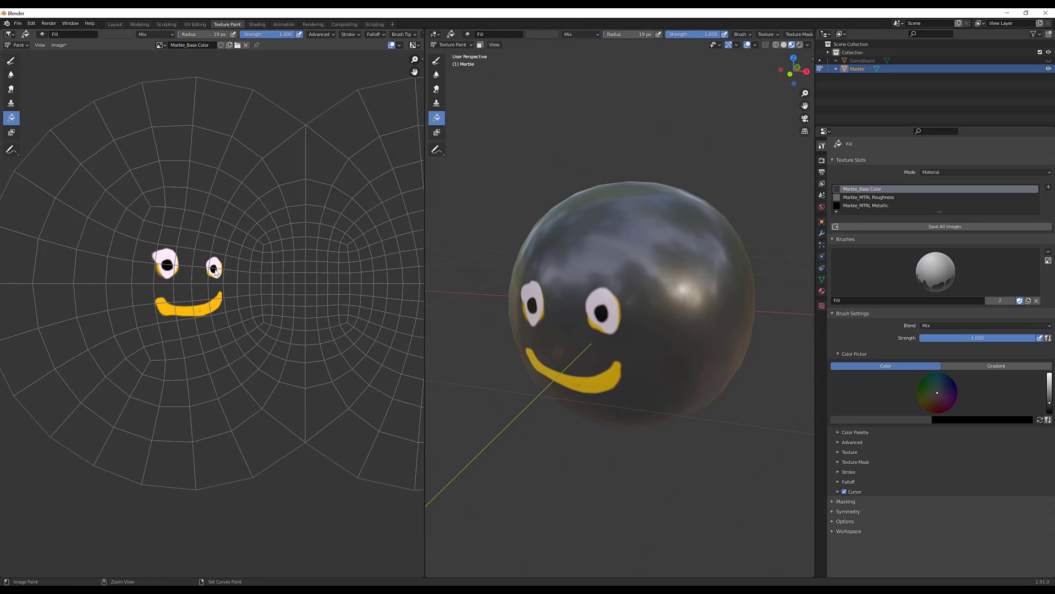
# Step: Start saving the Blender file, browse to the MarbleGame folder via its desktop shortcut, and create a folder named Marble
pyautogui.hotkey('ctrl', 's')
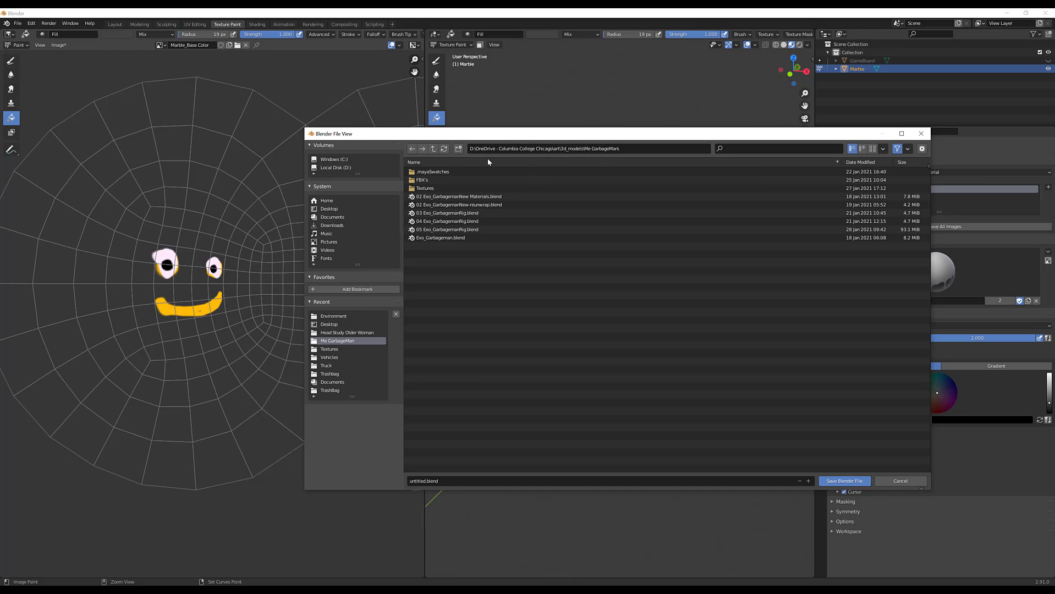
pyautogui.click(331, 210)
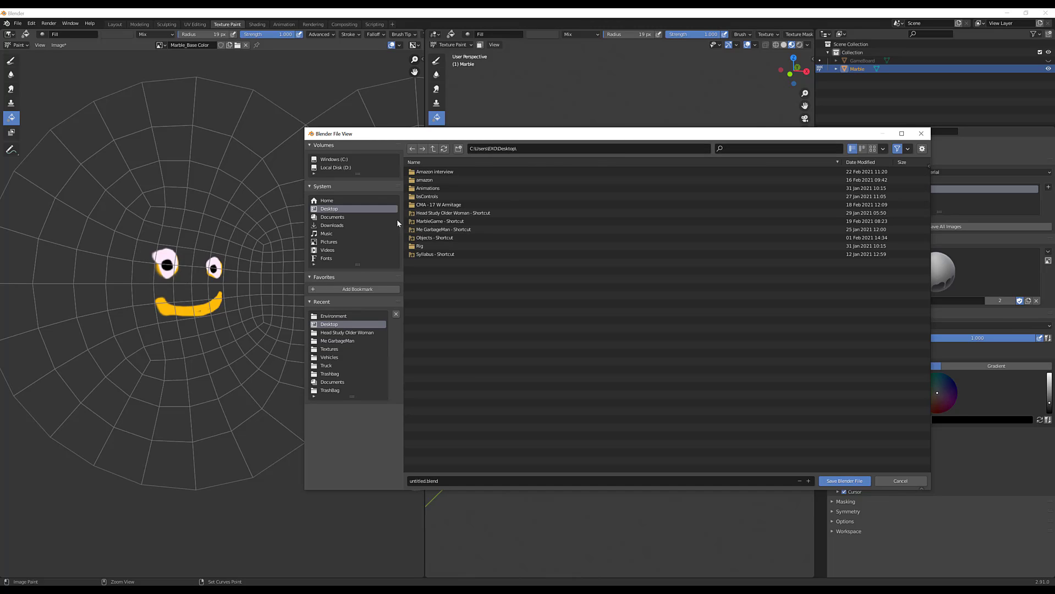
pyautogui.doubleClick(446, 221)
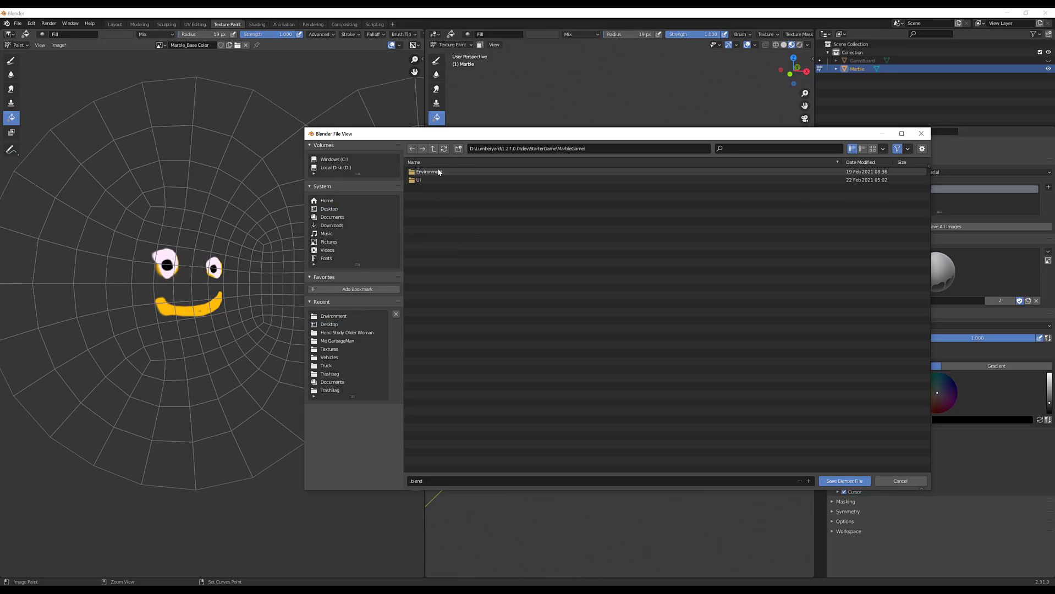
pyautogui.click(458, 149)
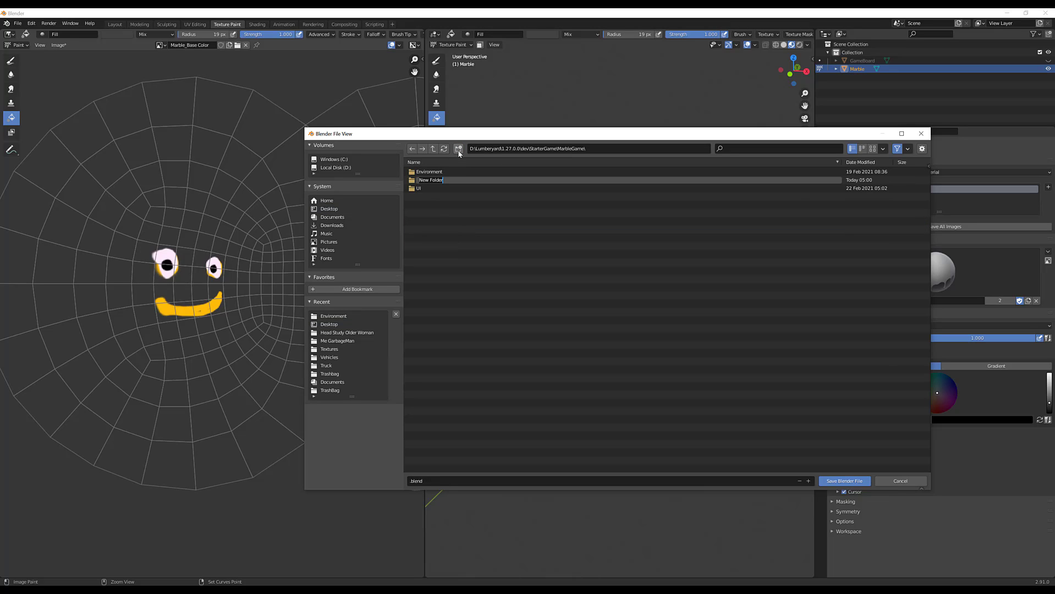
pyautogui.write('Marble')
pyautogui.press('Return')
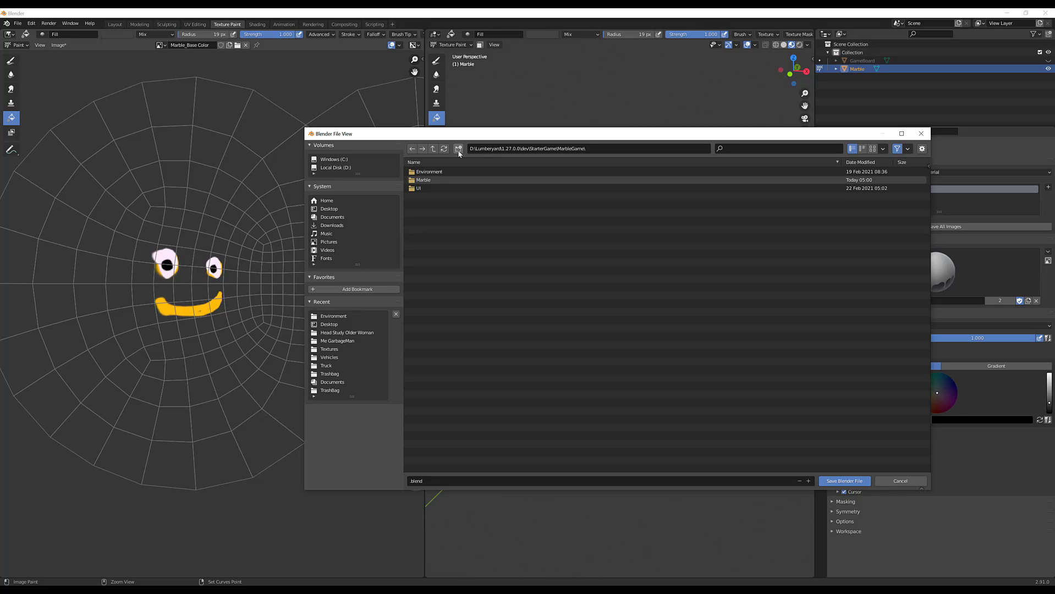
# Step: Enter the Marble folder, create a subfolder named Textures, and open it
pyautogui.doubleClick(425, 179)
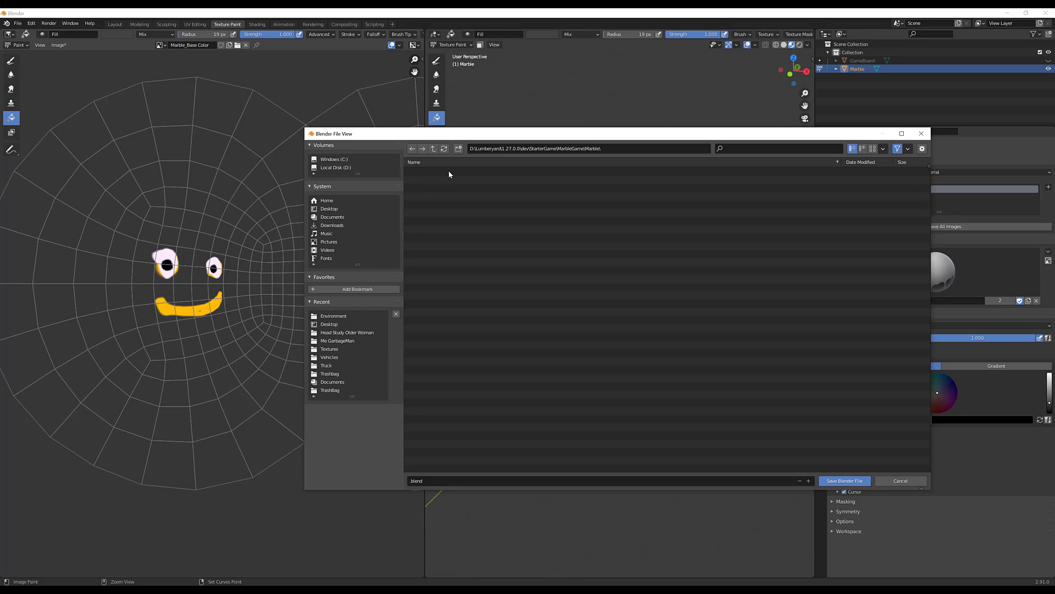
pyautogui.click(458, 149)
pyautogui.write('T')
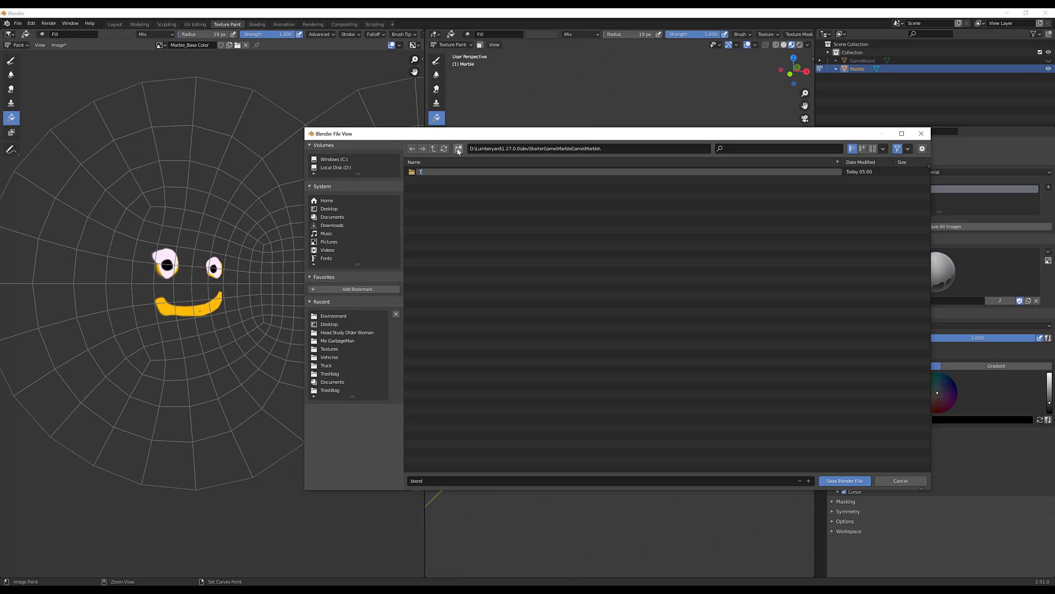
pyautogui.write('extures')
pyautogui.press('Return')
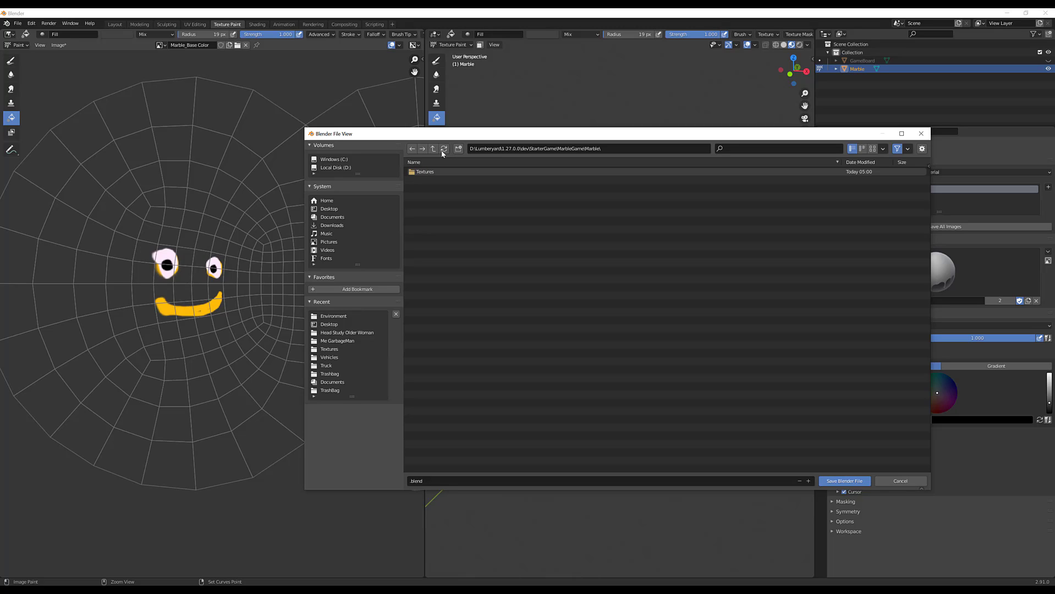
pyautogui.doubleClick(419, 172)
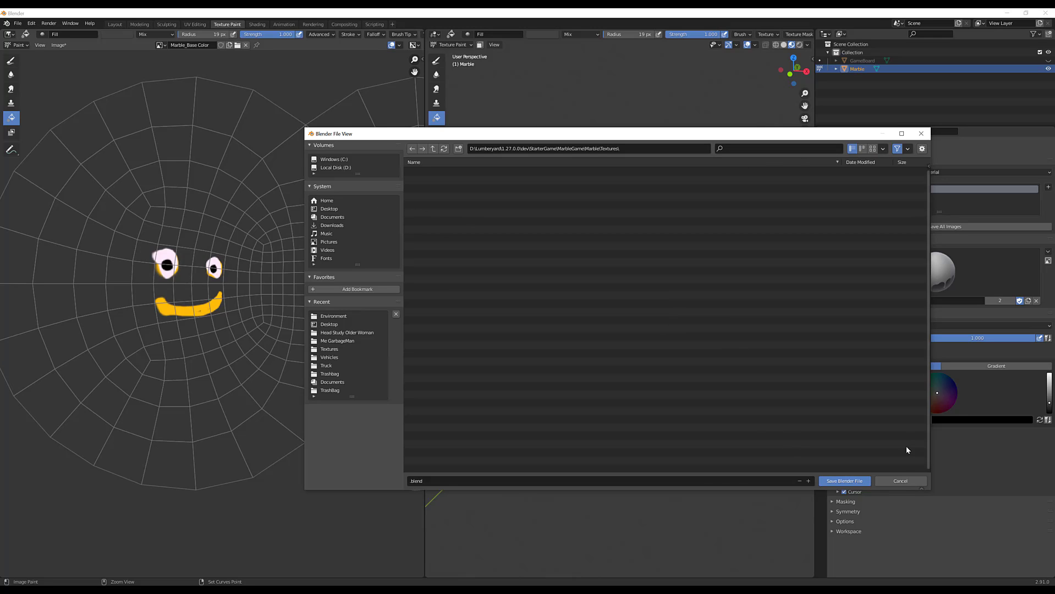
# Step: Cancel saving the Blender file, start saving the Marble_Base Color image instead, and browse to MarbleGame\Marble\Textures via the desktop shortcut
pyautogui.click(900, 480)
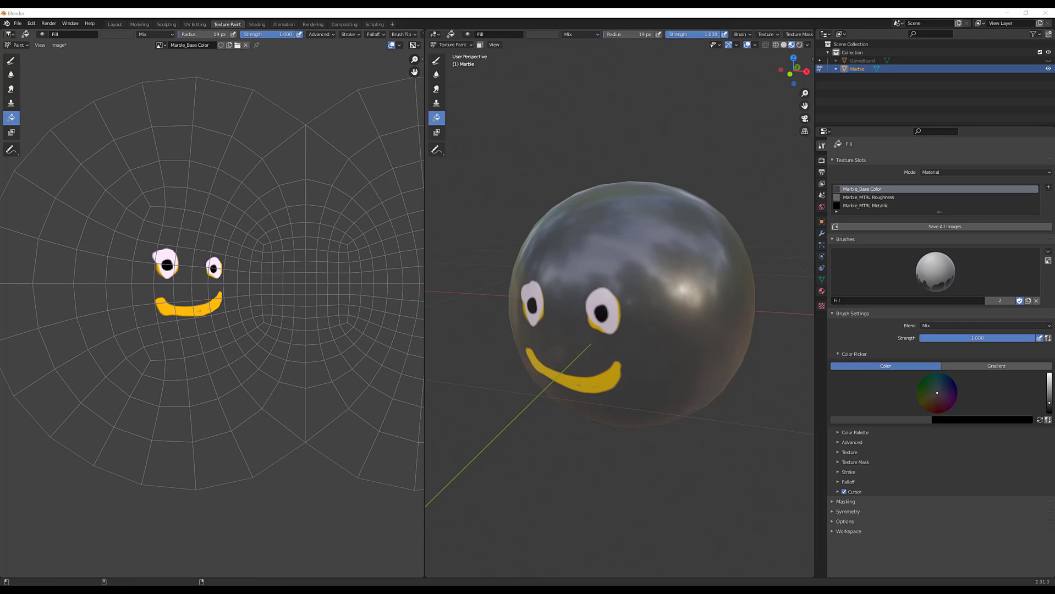
pyautogui.hotkey('shift', 'alt', 's')
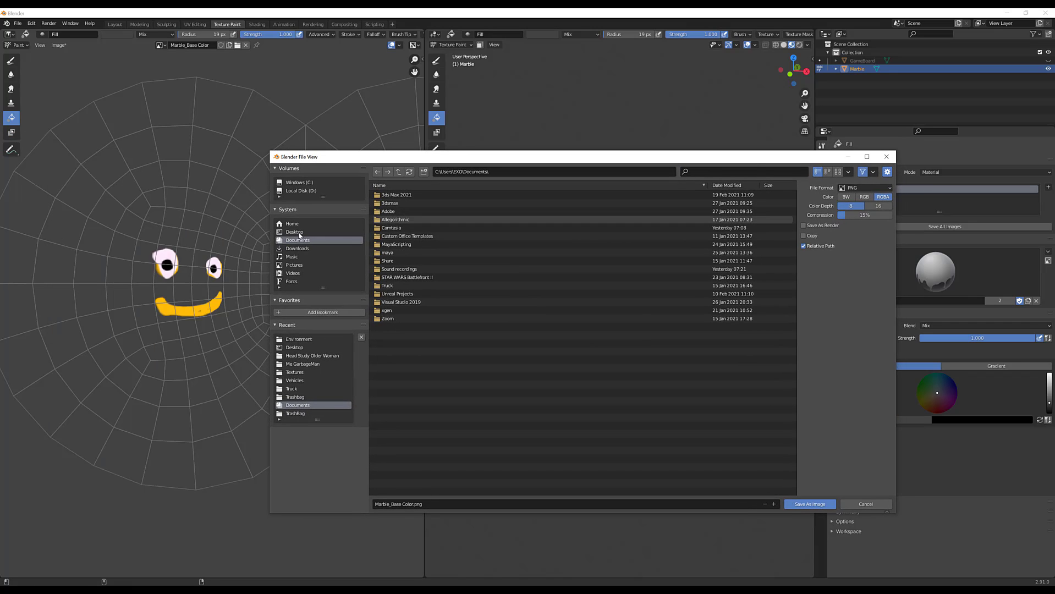
pyautogui.click(295, 232)
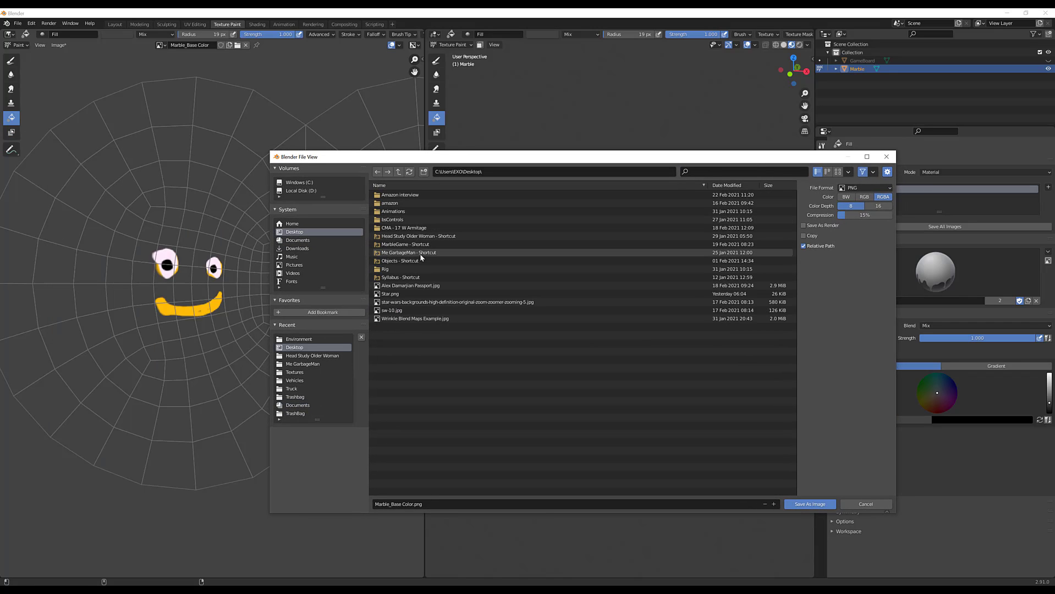
pyautogui.doubleClick(407, 244)
pyautogui.click(412, 204)
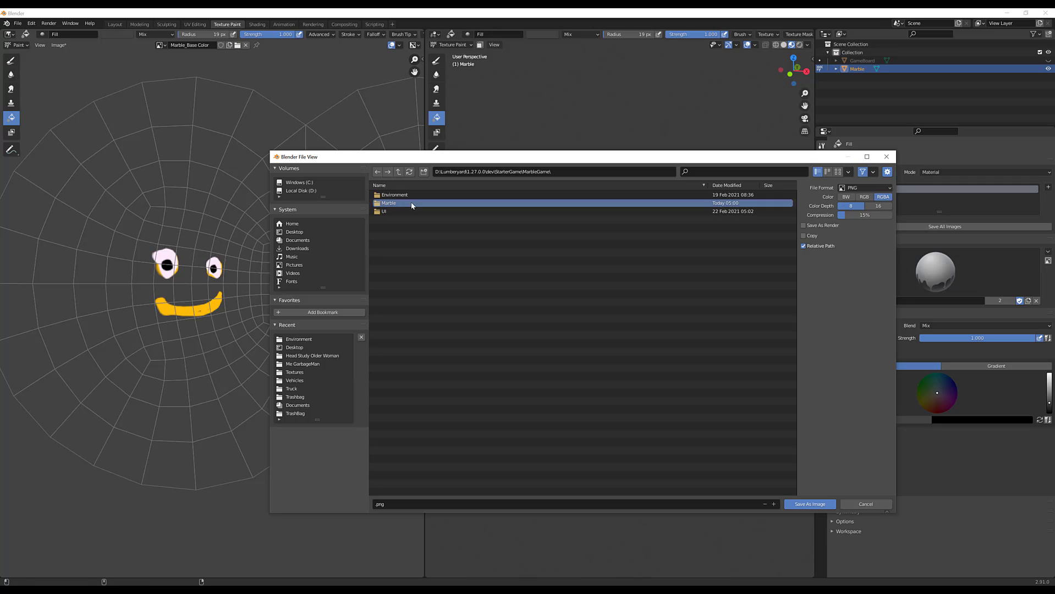
pyautogui.doubleClick(411, 203)
pyautogui.doubleClick(410, 195)
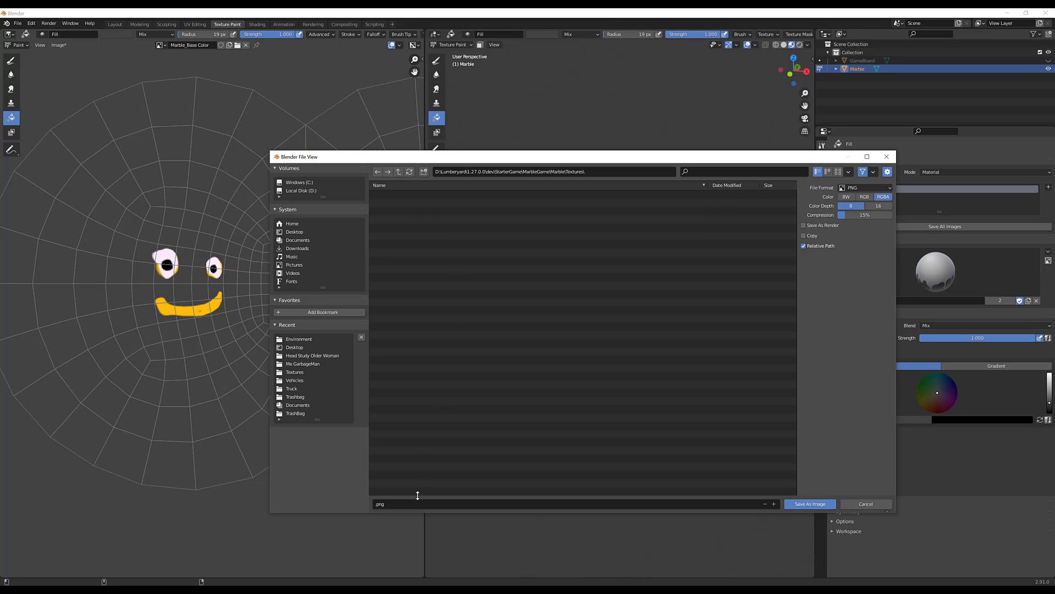
# Step: Set the file format to Targa with RGB color and save the base color image in the Textures folder
pyautogui.click(885, 190)
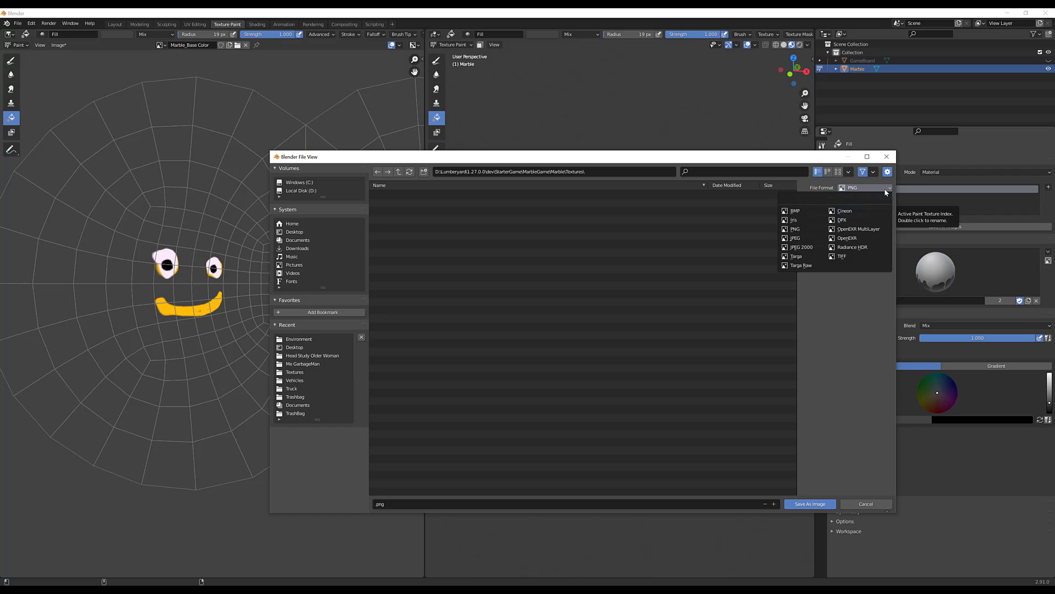
pyautogui.click(799, 256)
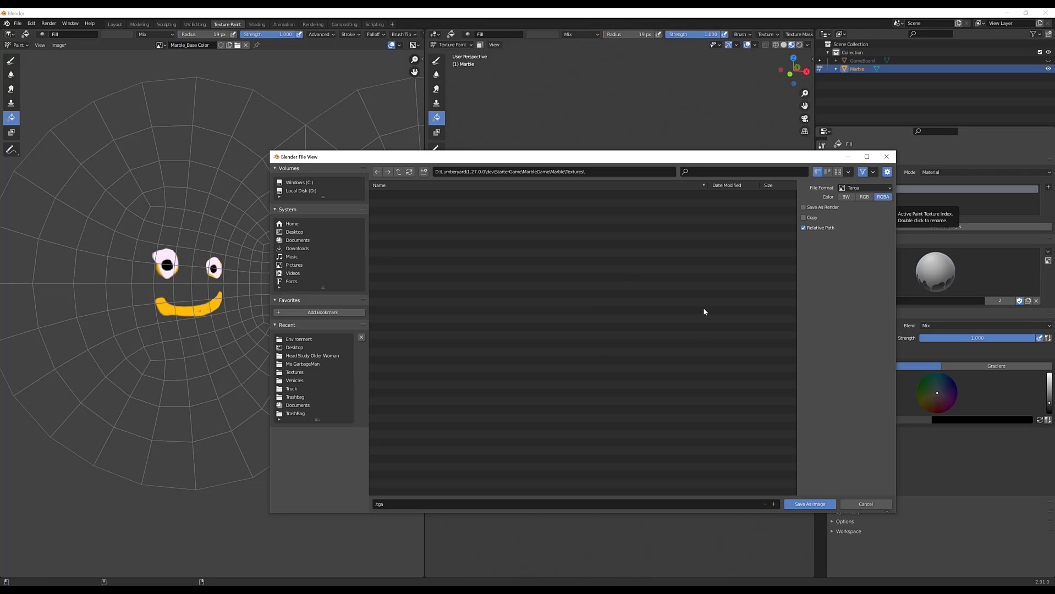
pyautogui.click(864, 197)
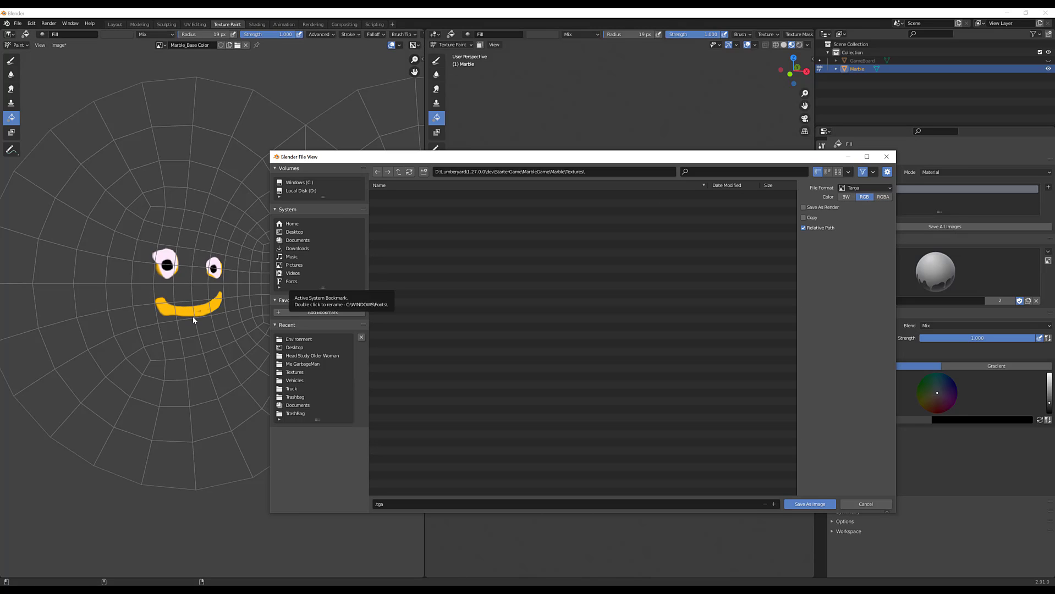
pyautogui.click(412, 505)
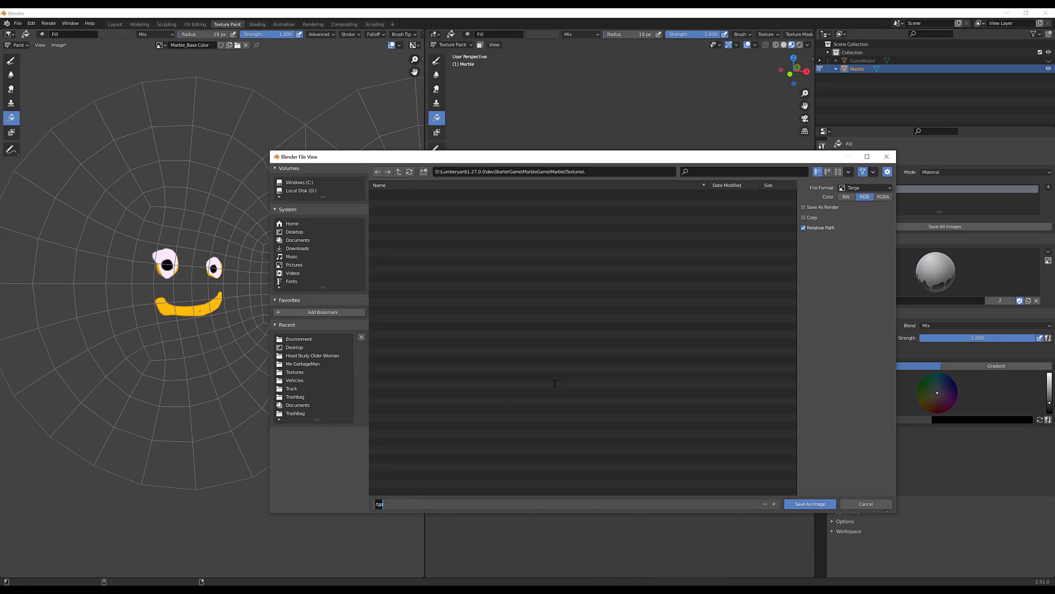
pyautogui.click(810, 503)
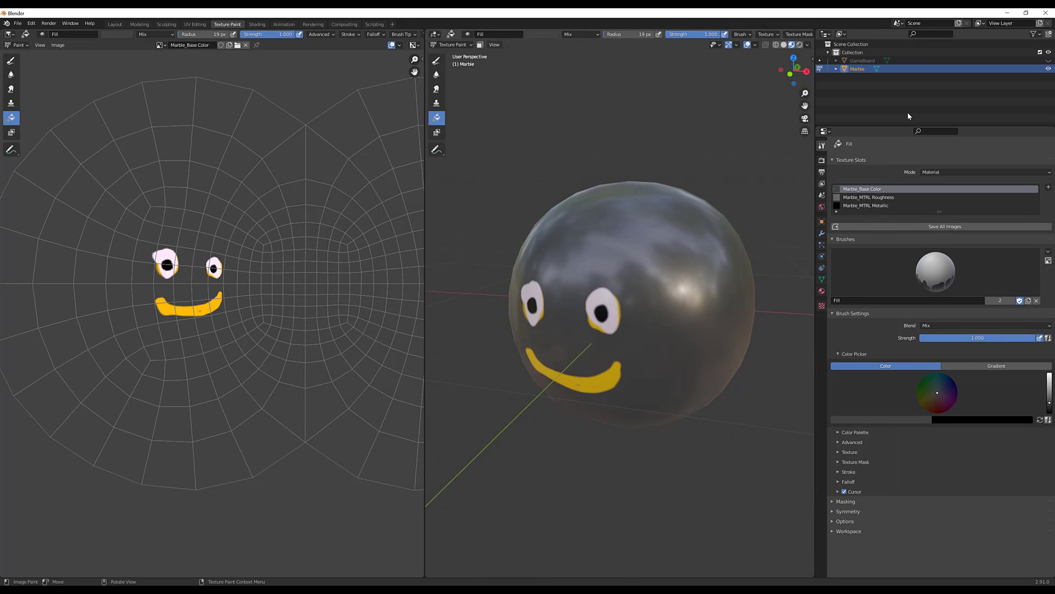
# Step: Make Marble_MTRL Roughness the active paint slot and save its image as Marble_MTRL Roughness.png in the Textures folder
pyautogui.click(880, 198)
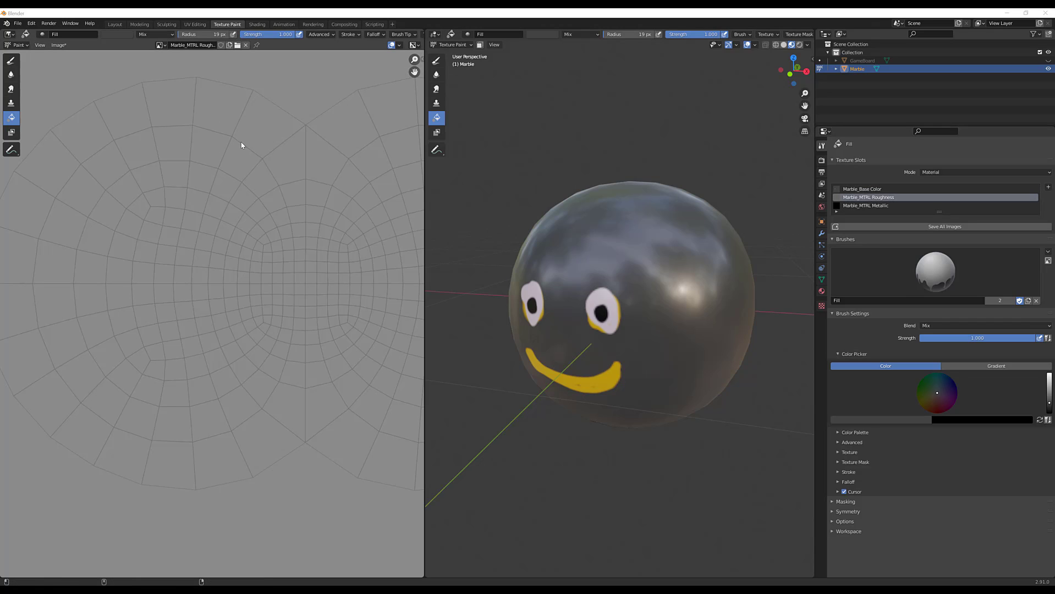
pyautogui.hotkey('shift', 'alt', 's')
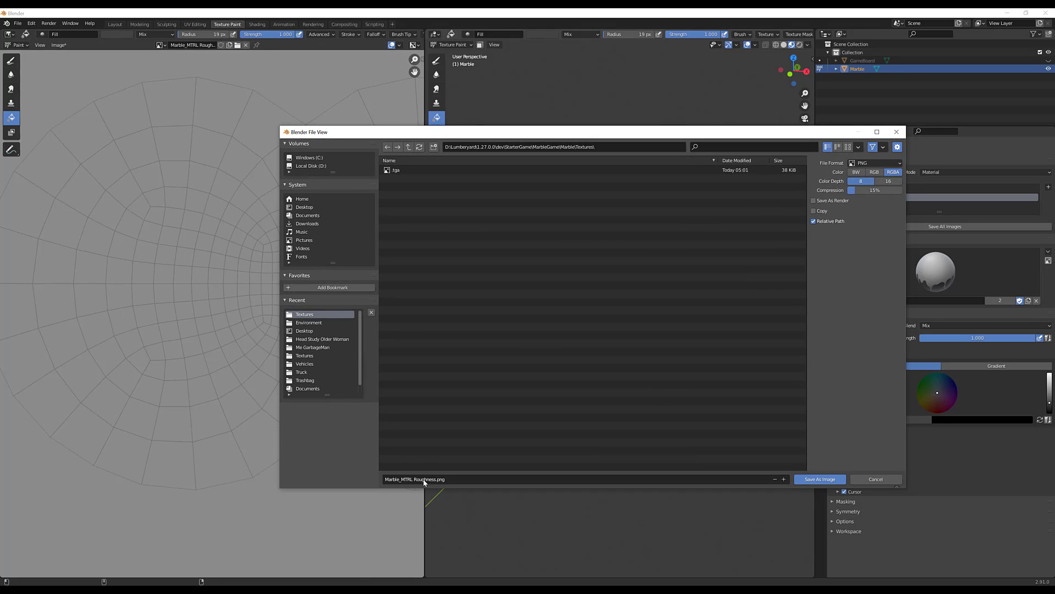
pyautogui.click(812, 479)
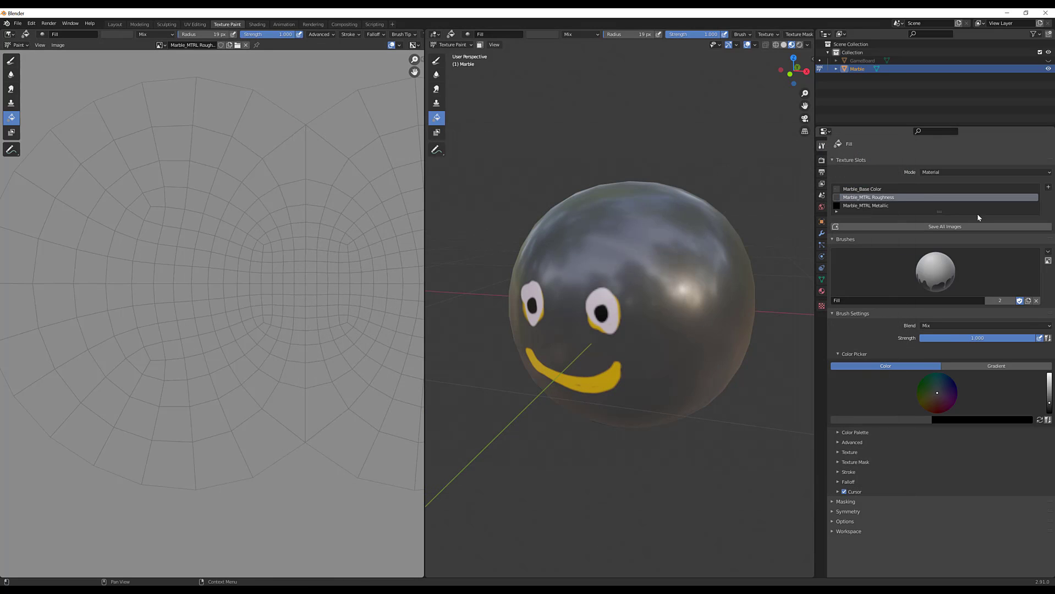
# Step: Make Marble_MTRL Metallic the active paint slot and save its image as a PNG, taking the file name from the existing .tga entry
pyautogui.click(904, 190)
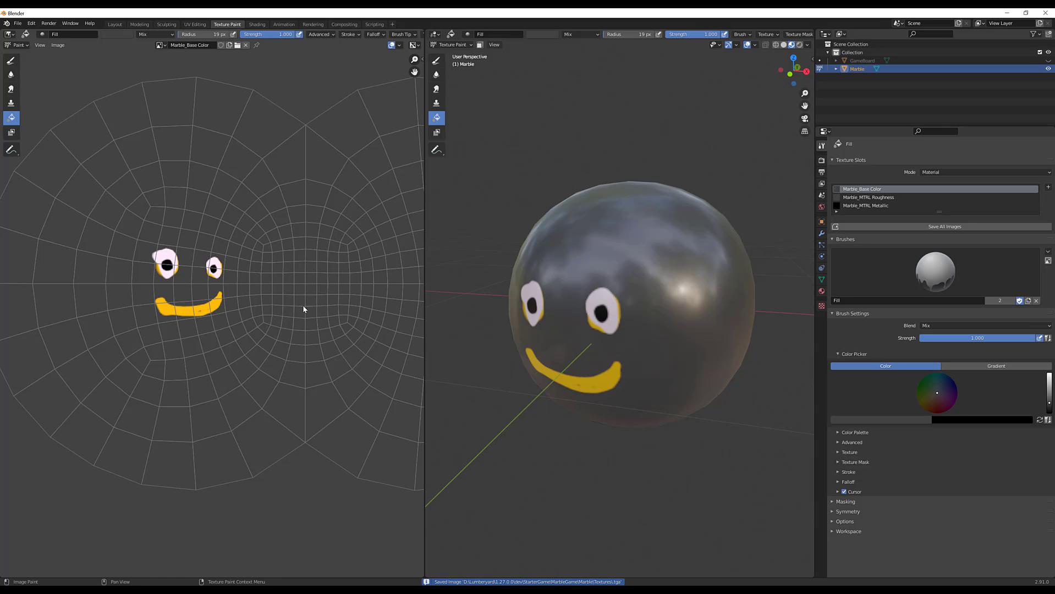
pyautogui.click(865, 206)
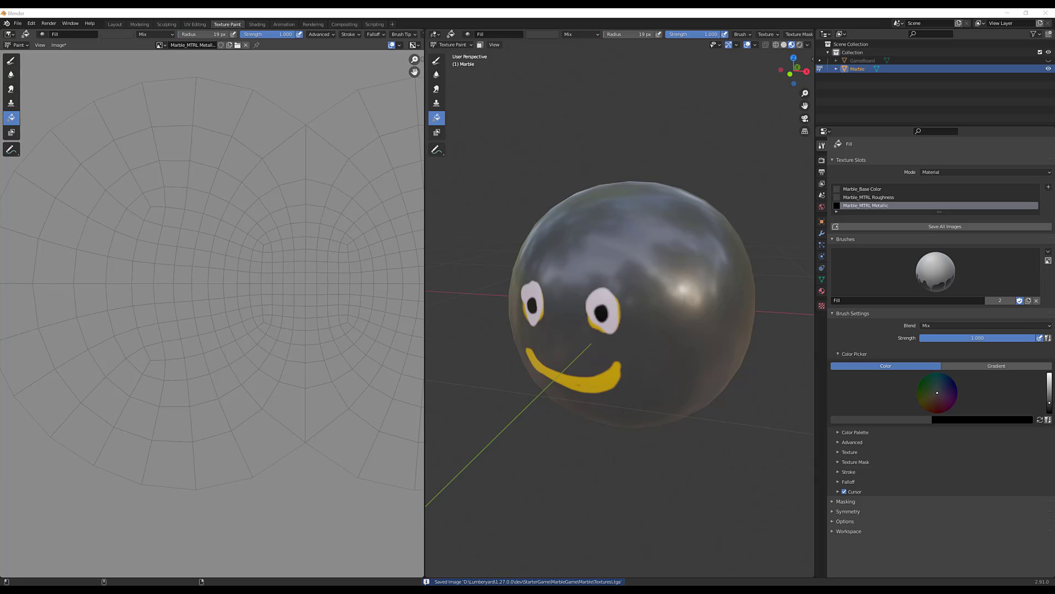
pyautogui.hotkey('shift', 'alt', 's')
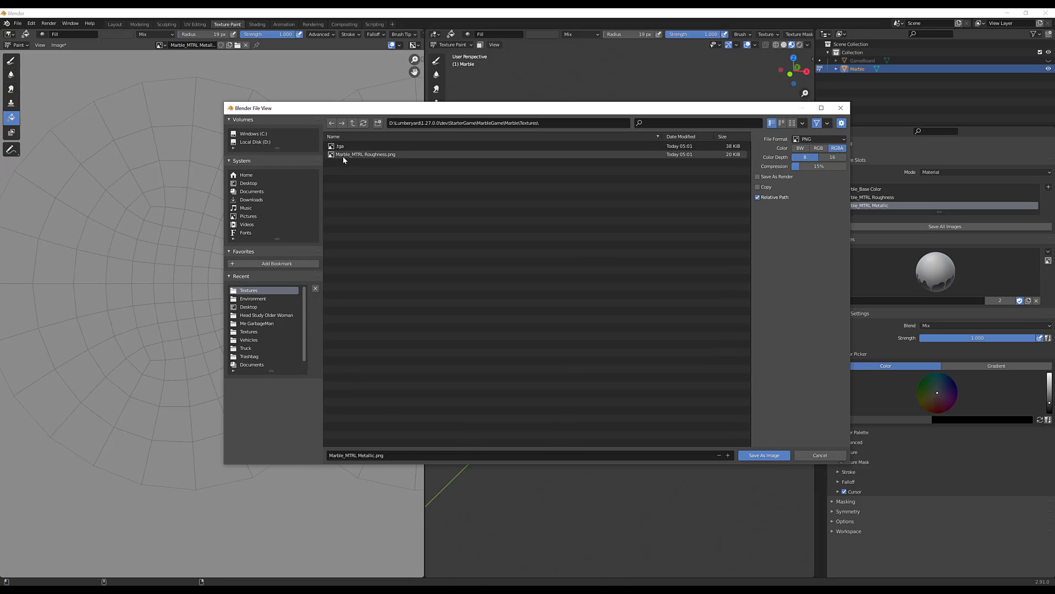
pyautogui.click(379, 456)
pyautogui.moveTo(374, 455); pyautogui.dragTo(328, 455)
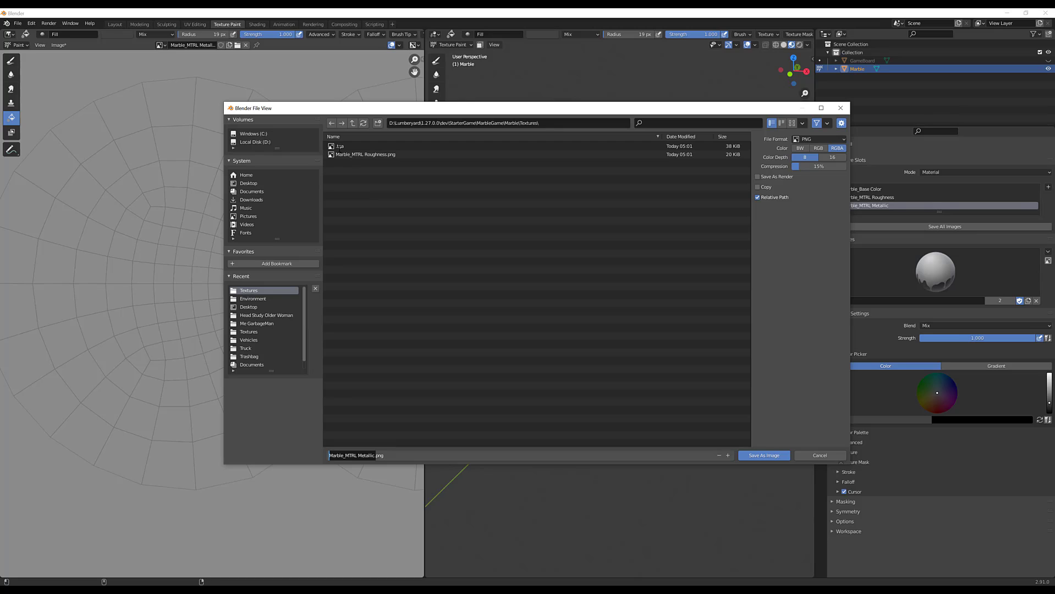
pyautogui.click(340, 148)
pyautogui.doubleClick(340, 149)
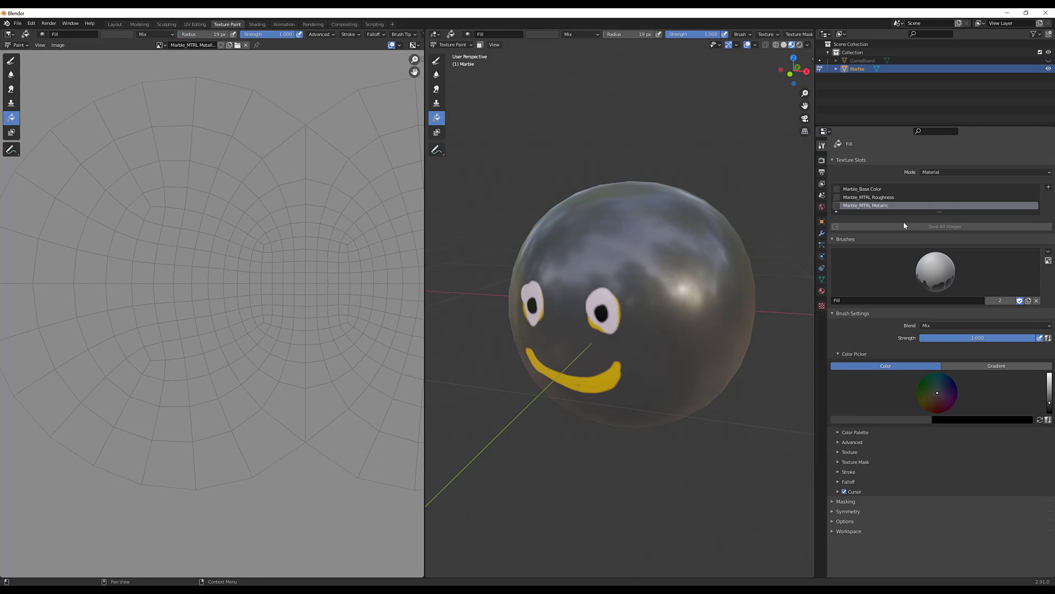
# Step: Resave the Marble_Base Color image and the Marble_MTRL Metallic image to their existing files
pyautogui.click(876, 189)
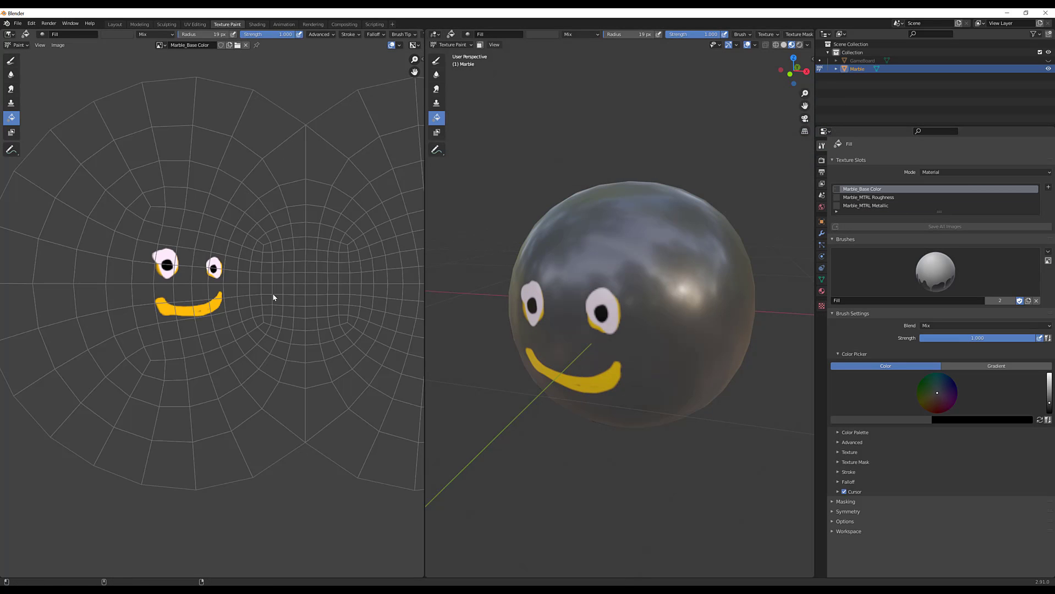
pyautogui.hotkey('alt', 's')
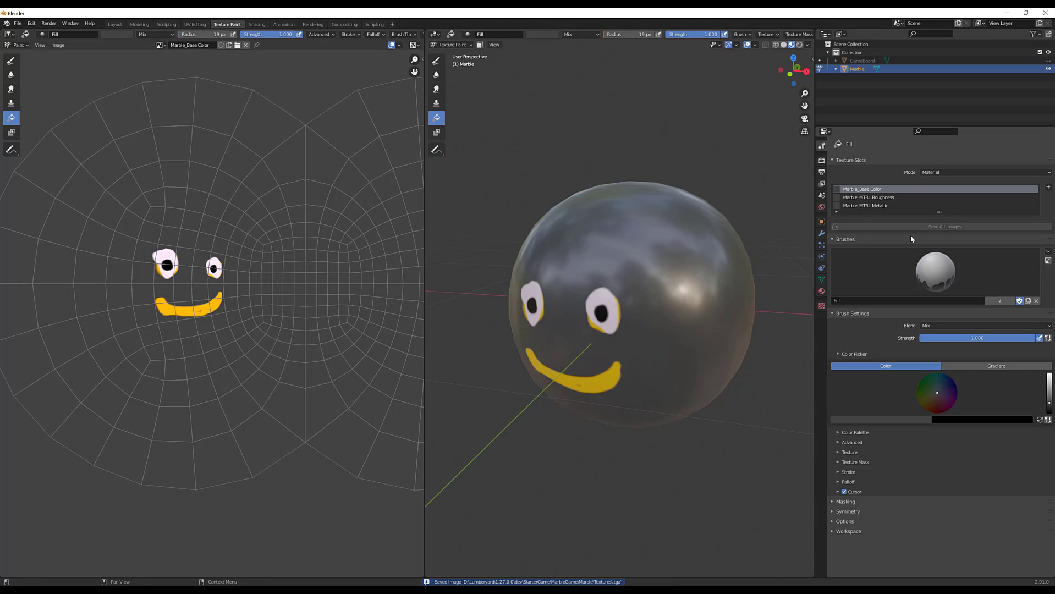
pyautogui.click(866, 205)
pyautogui.hotkey('alt', 's')
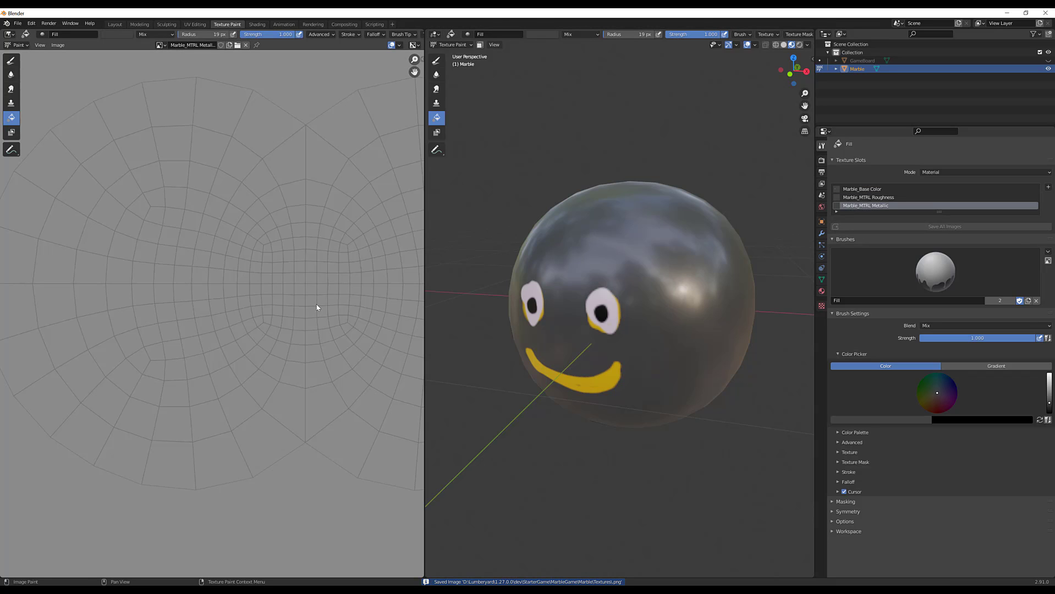
# Step: Refill the Marble_MTRL Metallic image with the current fill color, and display Marble_Base Color in the image editor
pyautogui.click(318, 306)
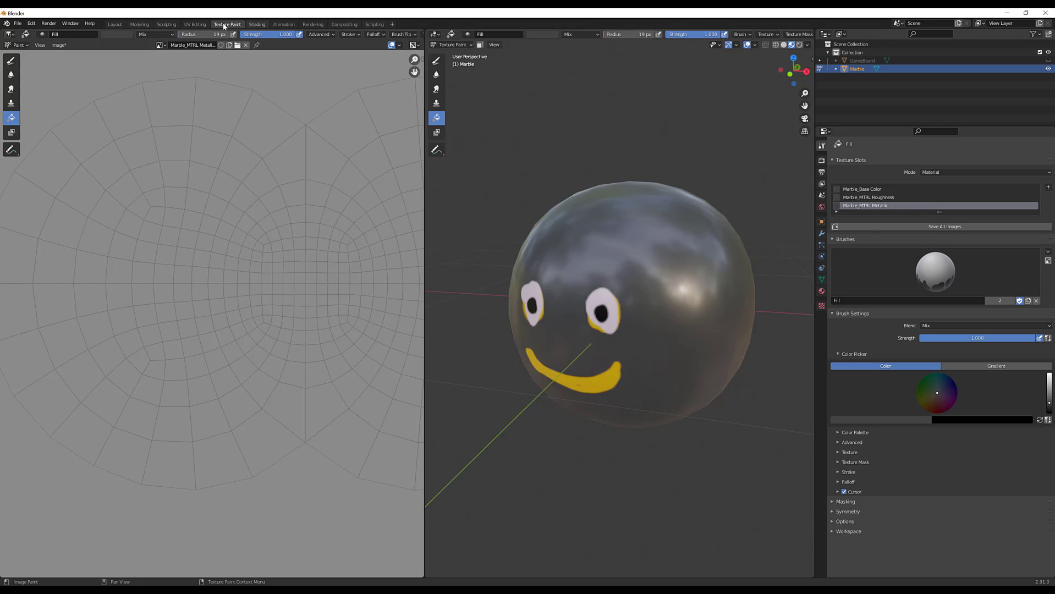
pyautogui.click(228, 45)
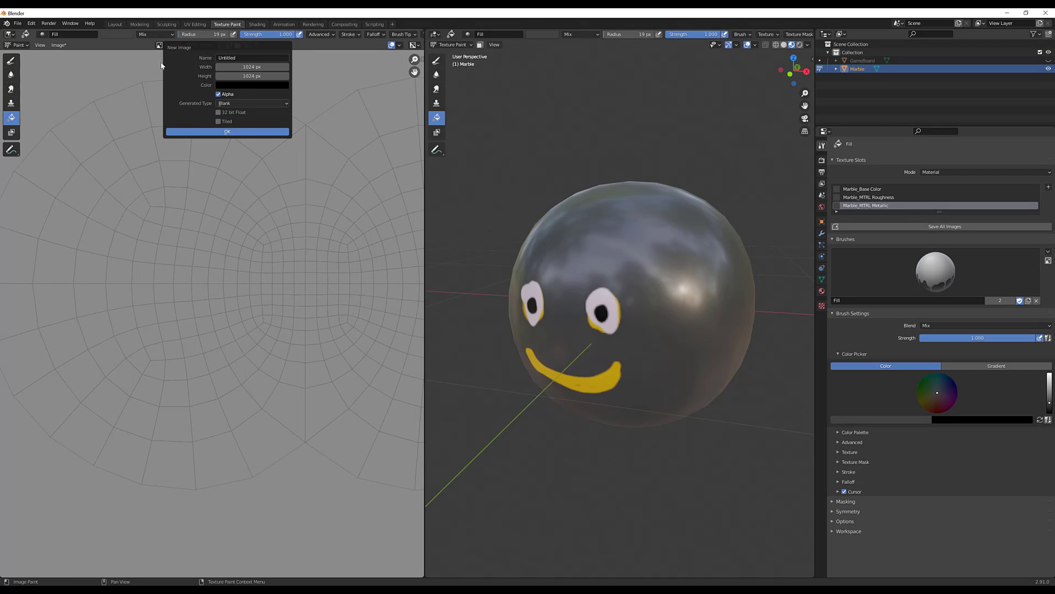
pyautogui.click(159, 44)
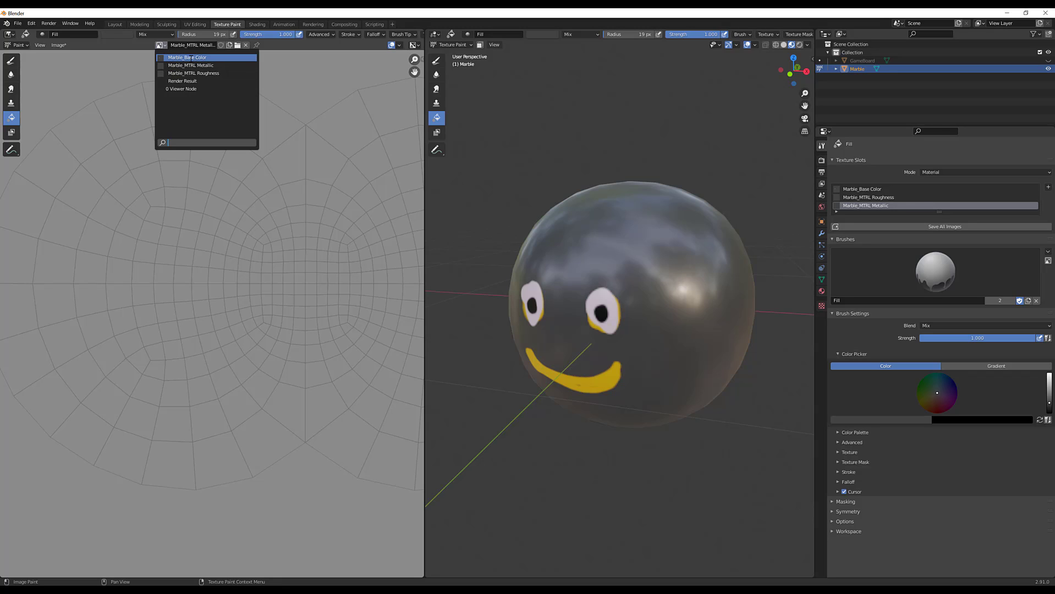
pyautogui.click(187, 57)
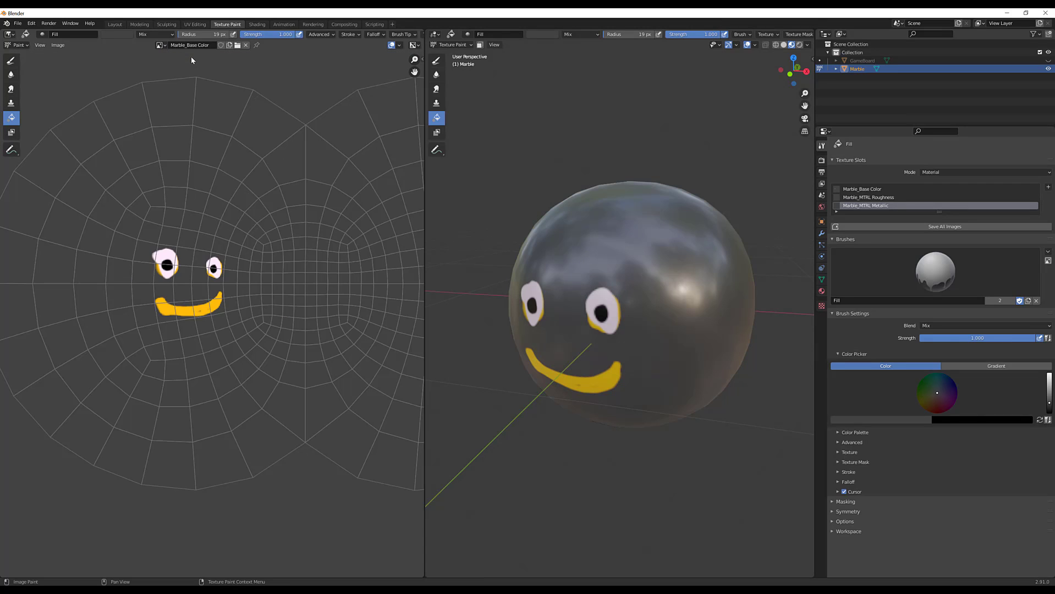
pyautogui.click(238, 45)
# Step: Bring the refilled Marble_MTRL Metallic image back into the image editor and save it to its existing file
pyautogui.click(866, 205)
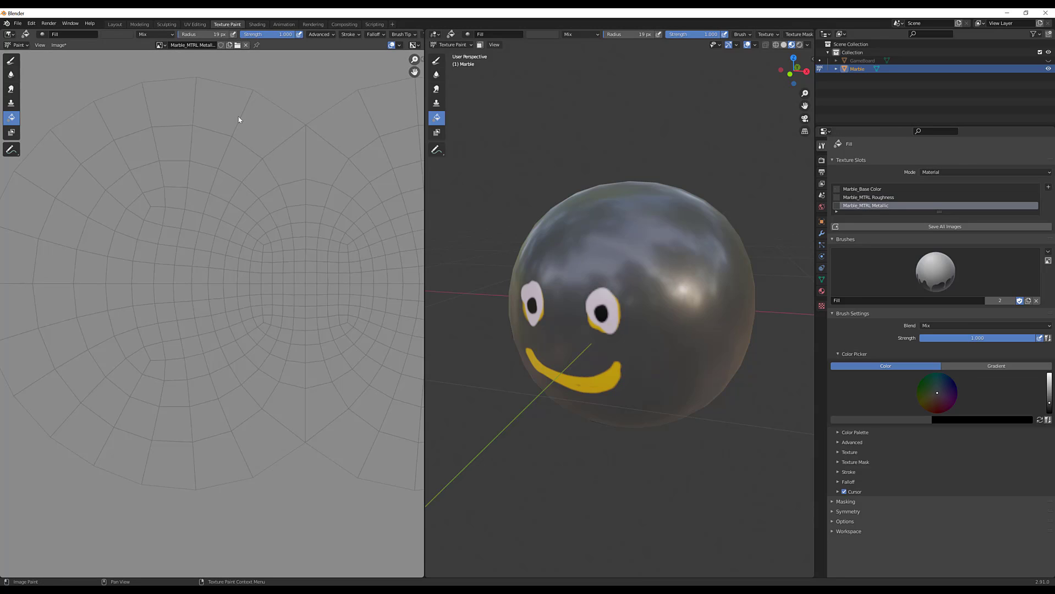
pyautogui.click(160, 45)
pyautogui.rightClick(872, 206)
pyautogui.hotkey('alt', 's')
pyautogui.click(160, 44)
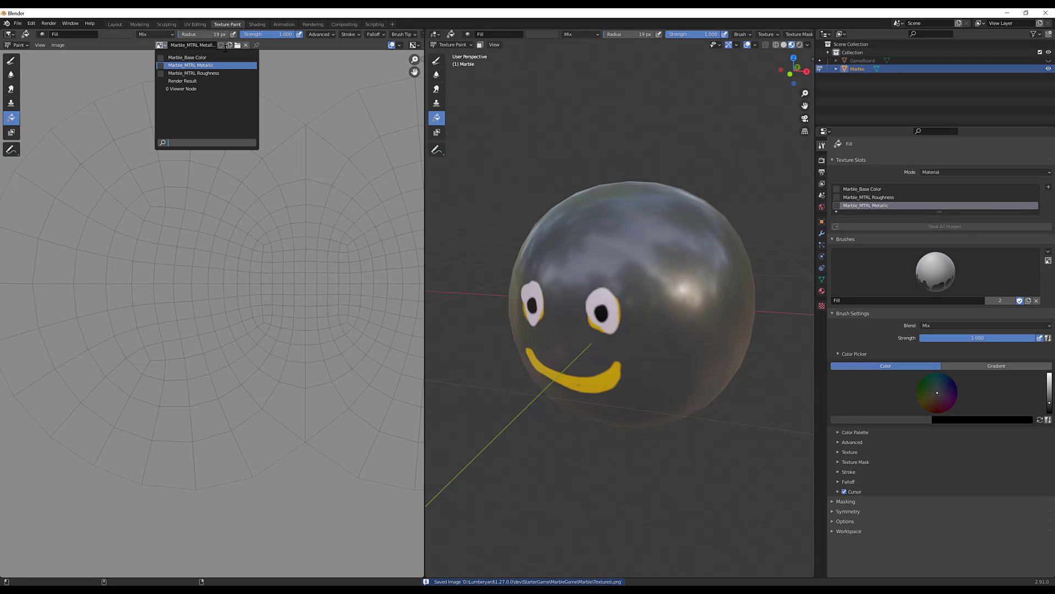
pyautogui.click(268, 46)
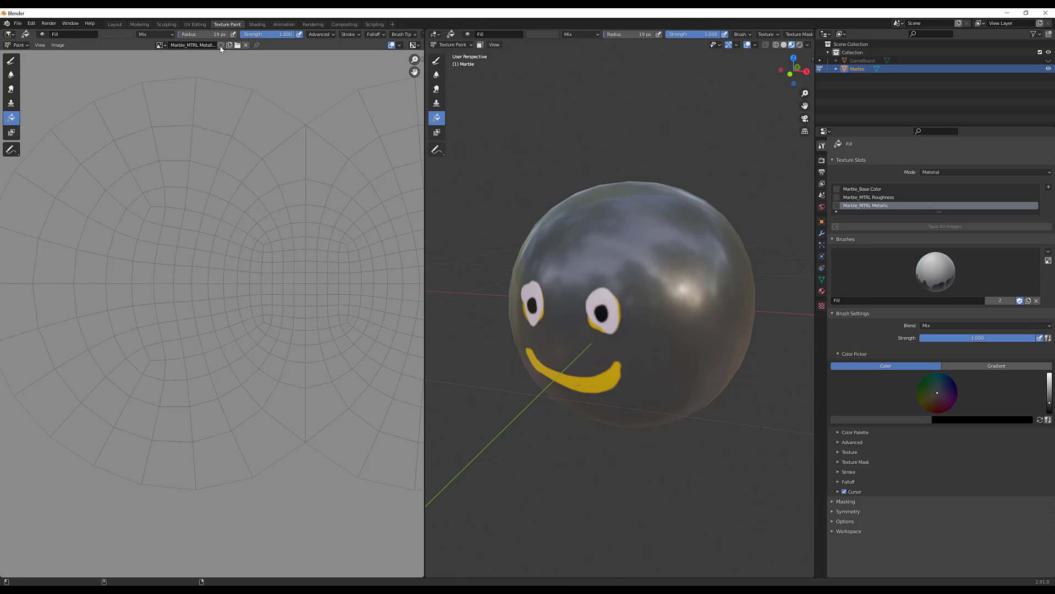
# Step: Display the Marble_MTRL Roughness image in the image editor
pyautogui.click(220, 45)
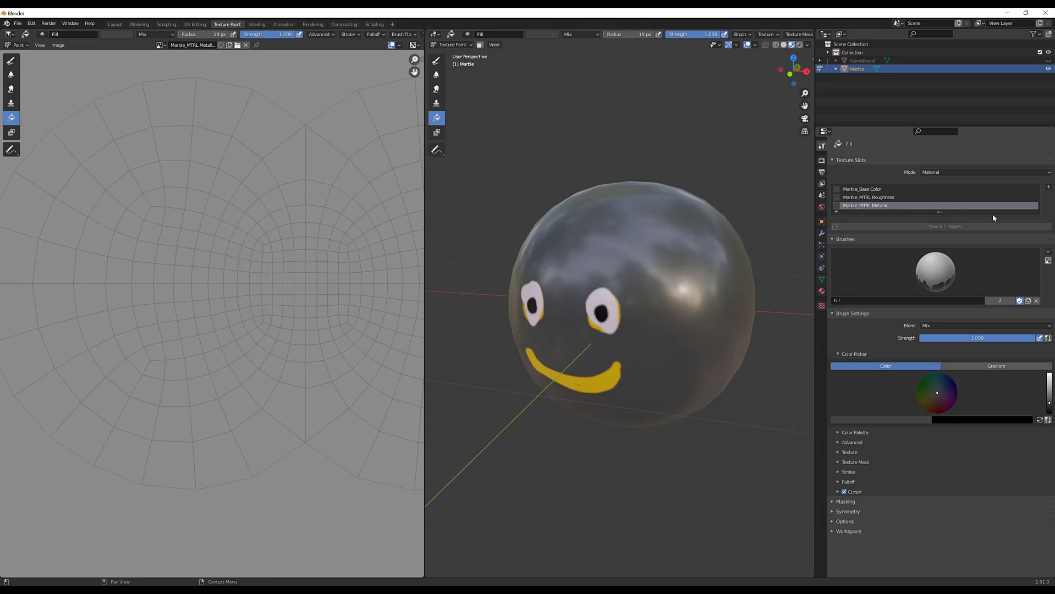
pyautogui.click(160, 45)
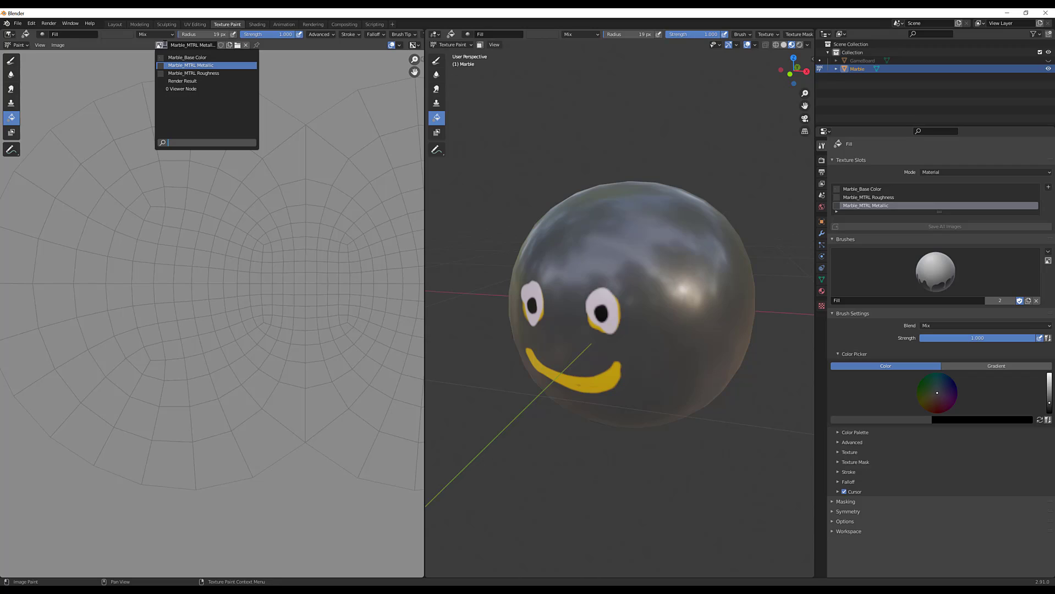
pyautogui.click(175, 73)
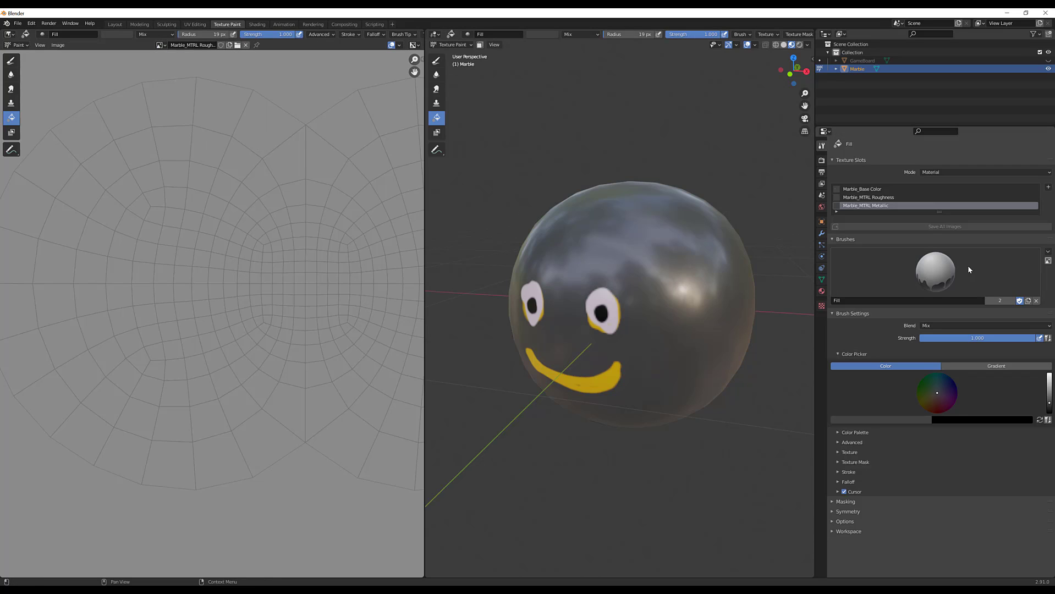
# Step: Start an FBX export limited to selected objects and browse to the MarbleGame\Marble folder via the desktop shortcut
pyautogui.click(18, 24)
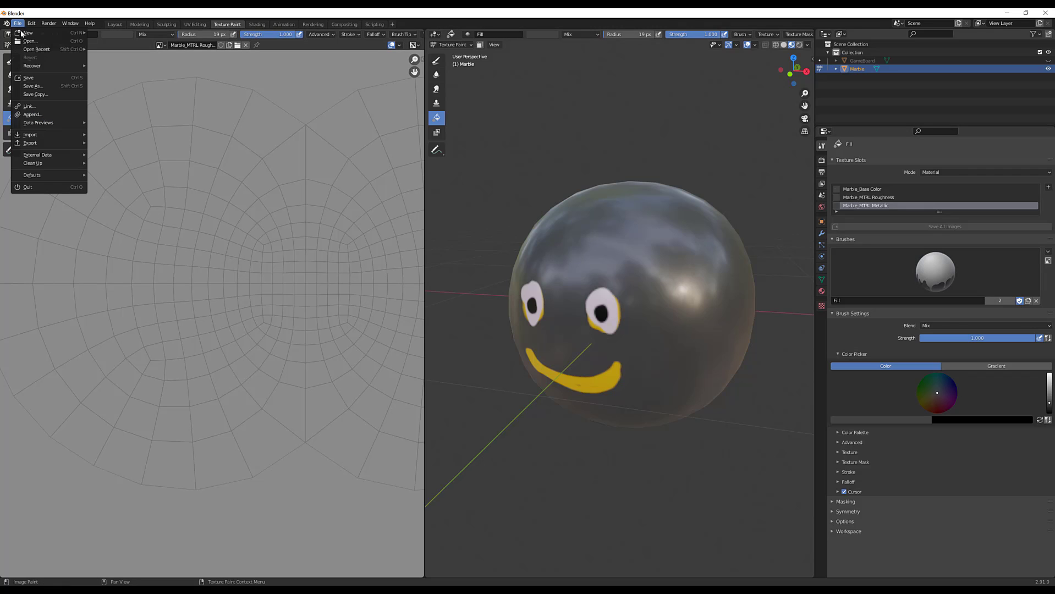
pyautogui.click(15, 24)
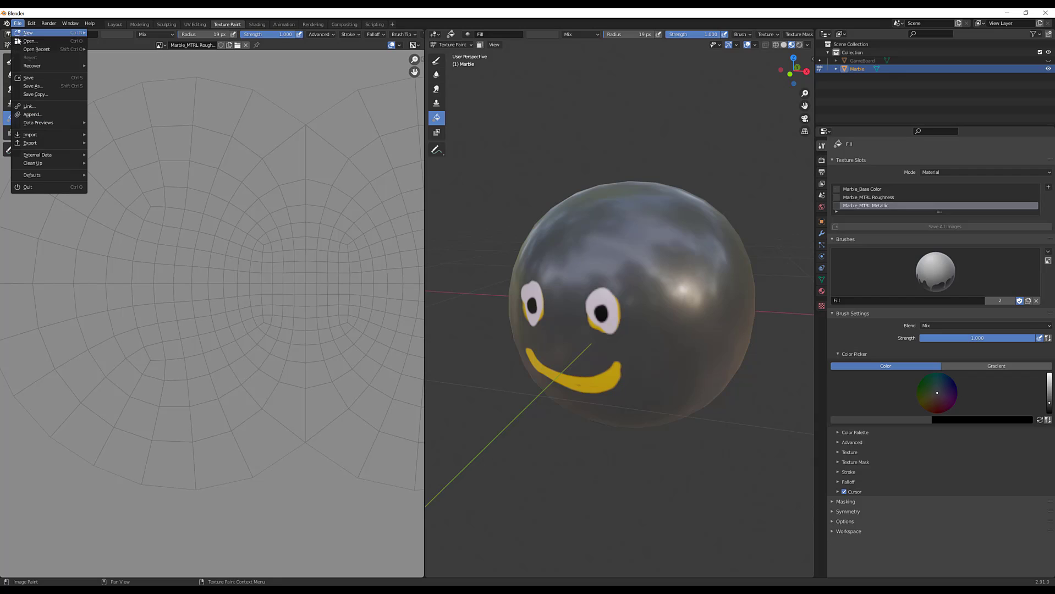
pyautogui.moveTo(50, 143)
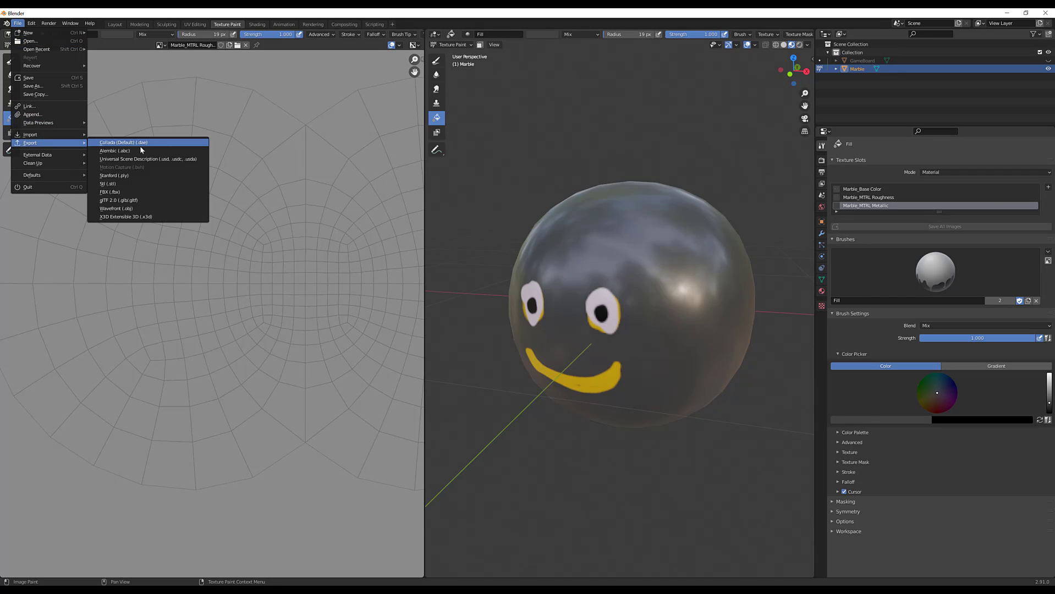
pyautogui.click(179, 193)
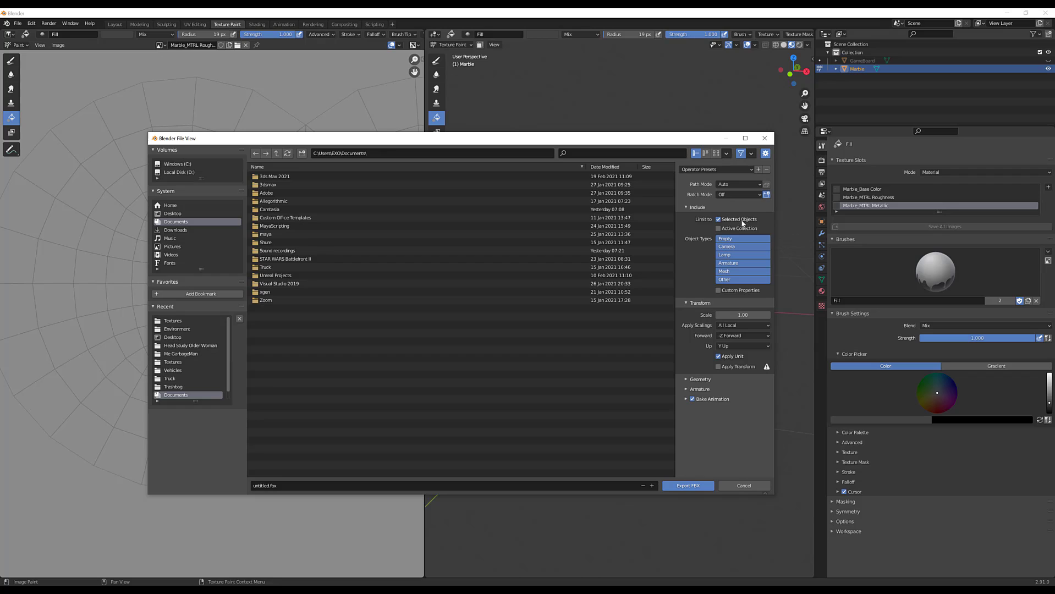
pyautogui.click(190, 214)
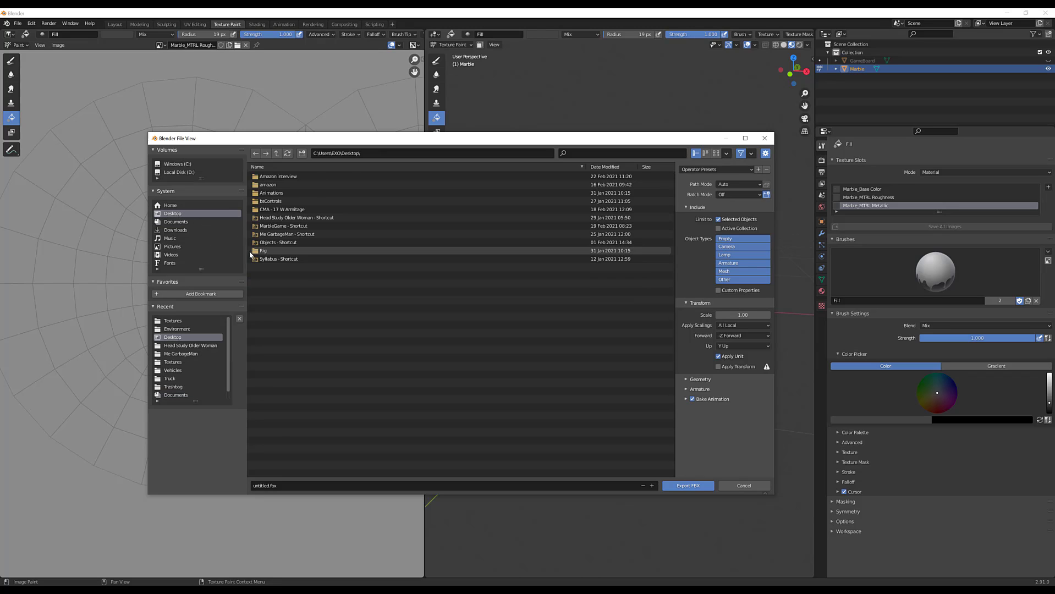
pyautogui.doubleClick(292, 230)
pyautogui.doubleClick(282, 184)
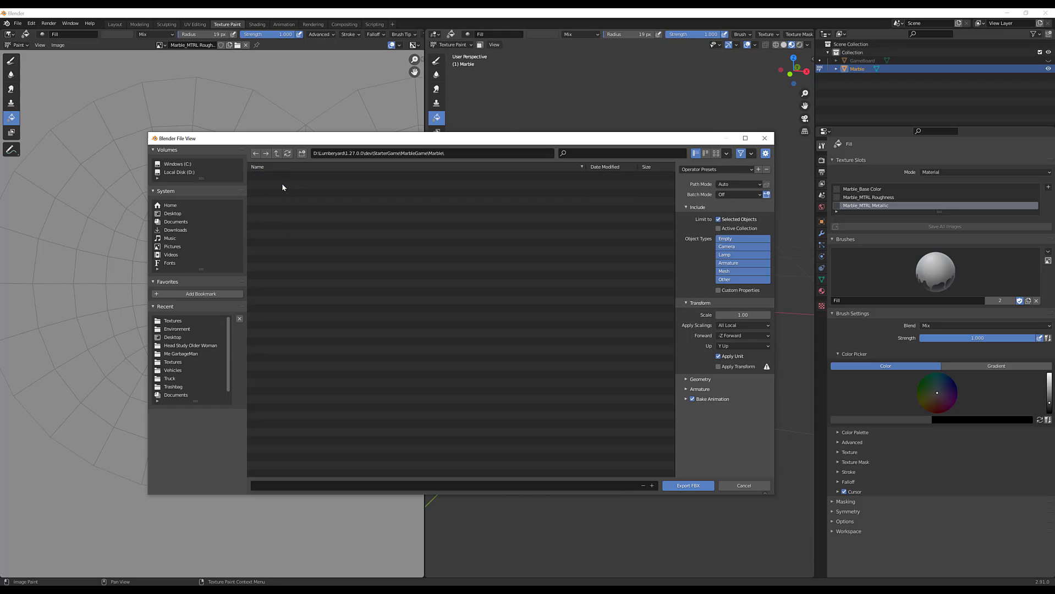
# Step: Name the export file Marble_SM.fbx and export the marble into the Marble folder
pyautogui.click(272, 481)
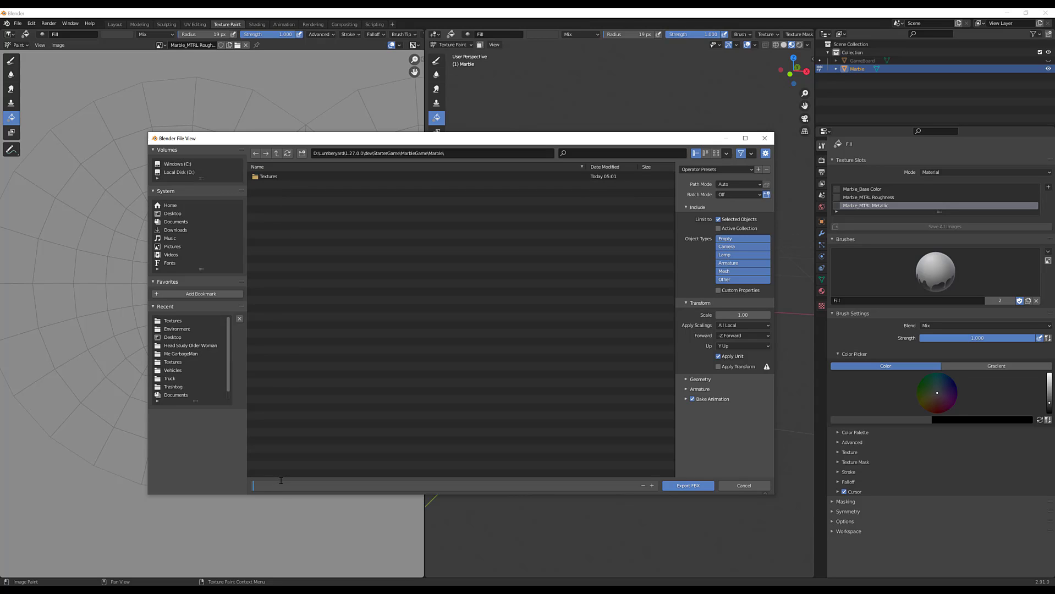
pyautogui.write('Marble_SM.fbx')
pyautogui.click(687, 485)
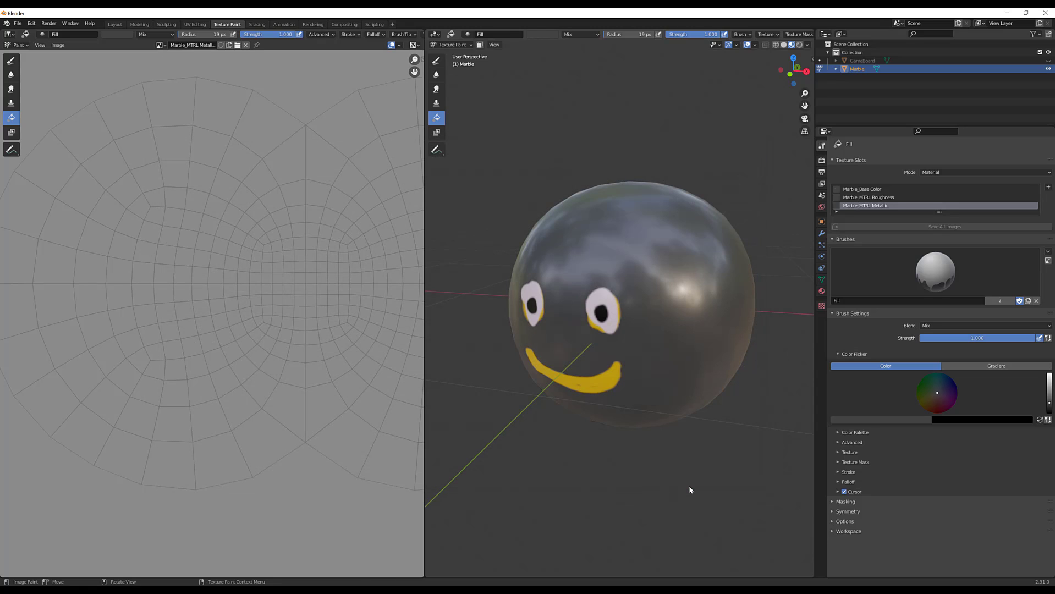